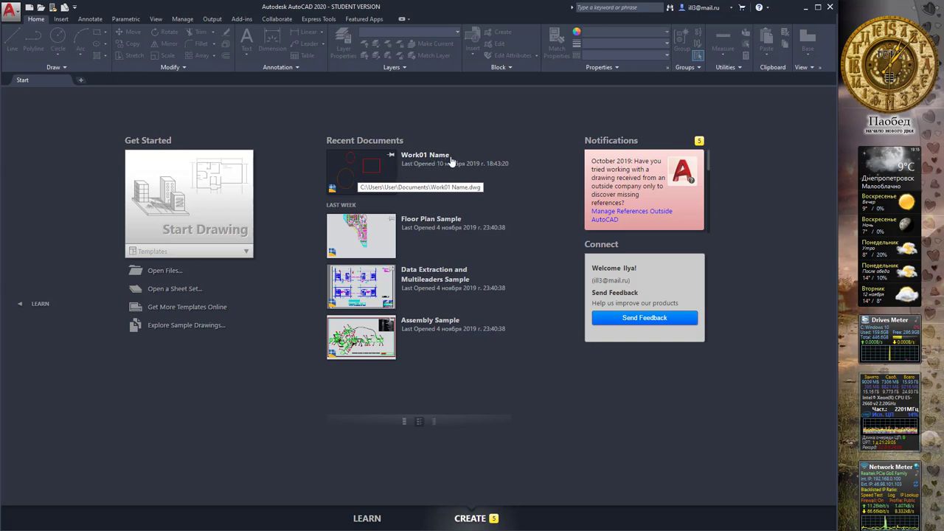
Step: Open the Work01 Name drawing and check its layer list
{"action": "left_click", "coordinate": [373, 170]}
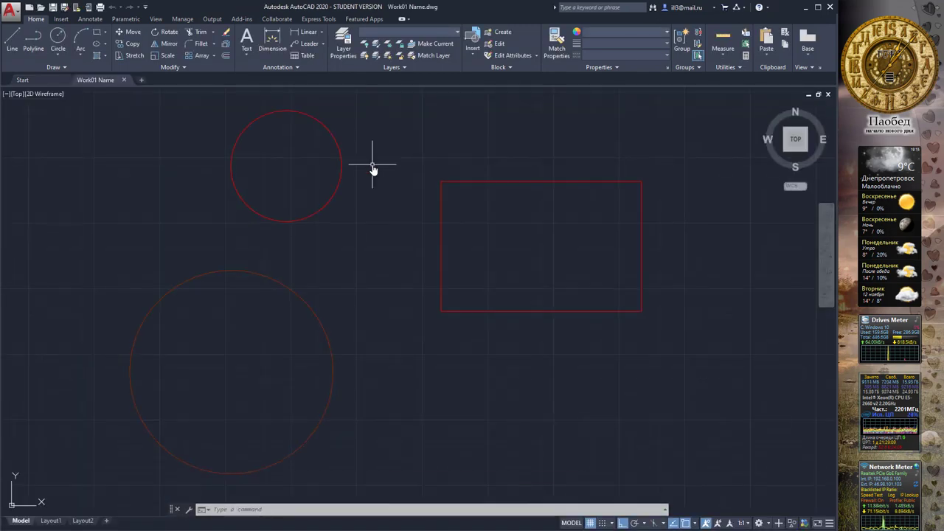
{"action": "scroll", "coordinate": [424, 161], "scroll_direction": "down", "scroll_amount": 3}
{"action": "middle_click_drag", "start_coordinate": [427, 151], "coordinate": [422, 168]}
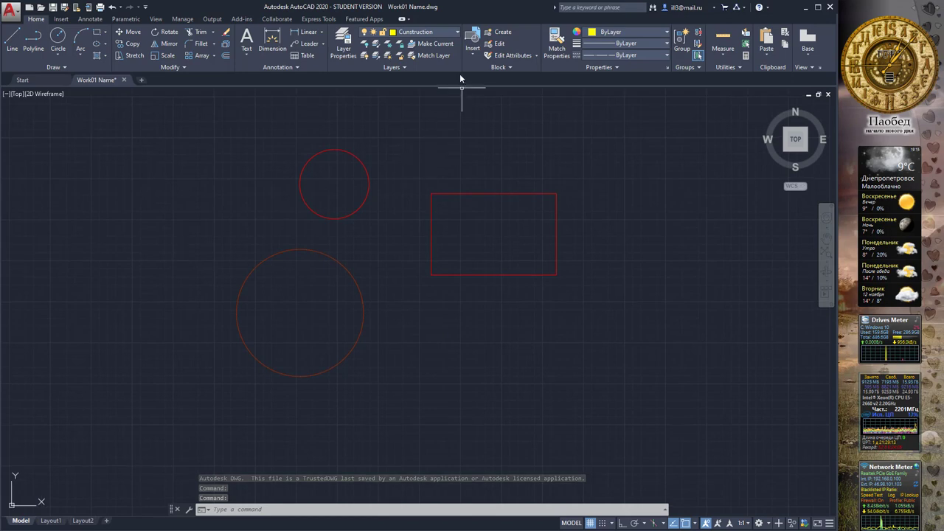
{"action": "left_click", "coordinate": [454, 33]}
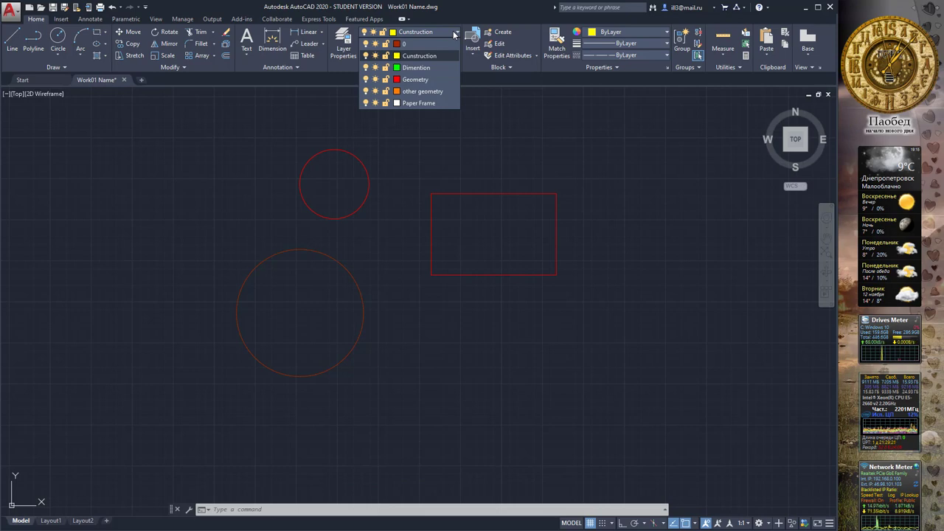
Step: Erase the two circles and the rectangle, leaving the drawing empty
{"action": "left_click", "coordinate": [182, 132]}
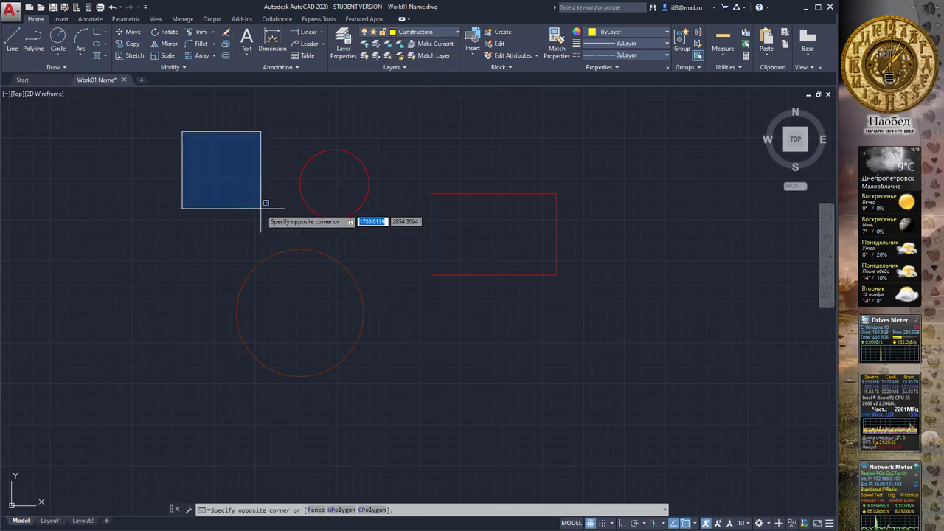
{"action": "left_click", "coordinate": [645, 437]}
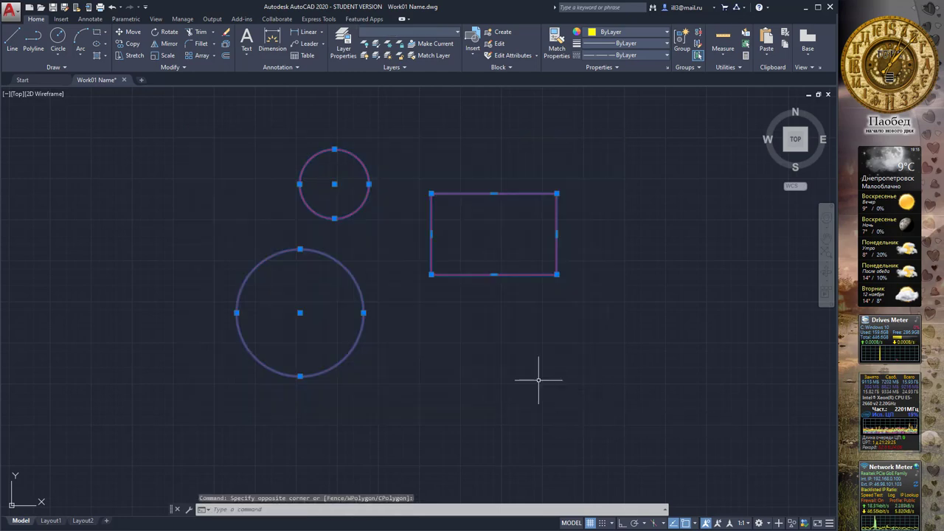
{"action": "key", "text": "Delete"}
{"action": "scroll", "coordinate": [379, 327], "scroll_direction": "down", "scroll_amount": 4}
{"action": "mouse_move", "coordinate": [447, 306]}
{"action": "middle_mouse_down"}
{"action": "mouse_move", "coordinate": [342, 264]}
{"action": "mouse_move", "coordinate": [343, 310]}
{"action": "middle_mouse_up"}
{"action": "scroll", "coordinate": [344, 310], "scroll_direction": "up", "scroll_amount": 2}
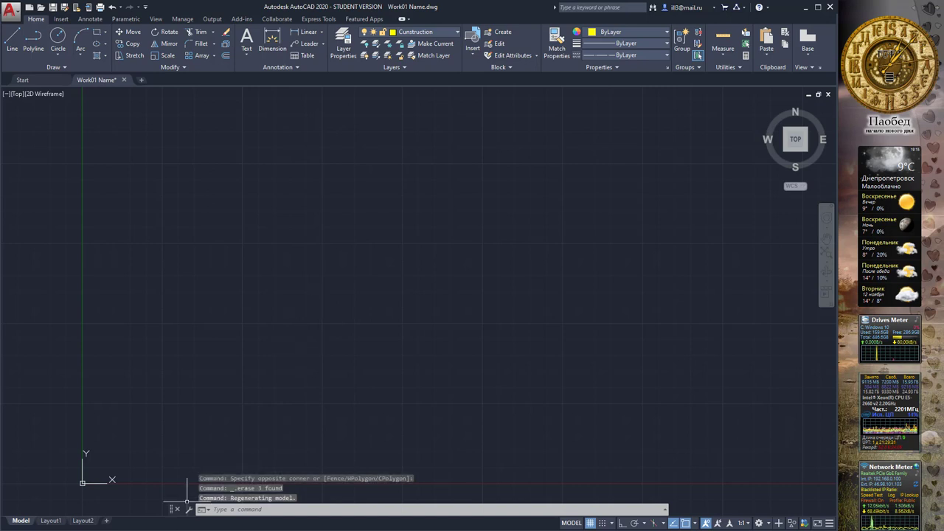
{"action": "left_click", "coordinate": [105, 530]}
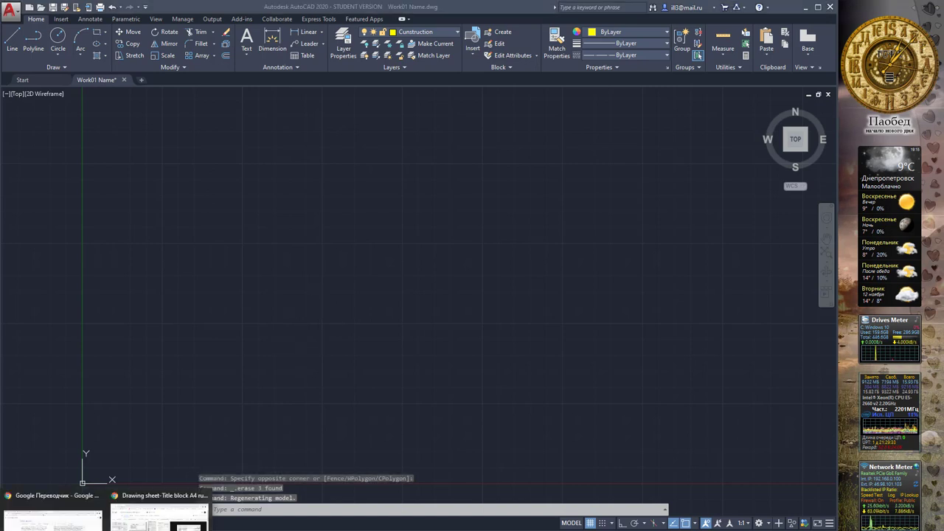
Step: Check the ISO sheet-size table in Chrome (A4 is 210 × 297 mm), then return to AutoCAD
{"action": "left_click", "coordinate": [159, 516]}
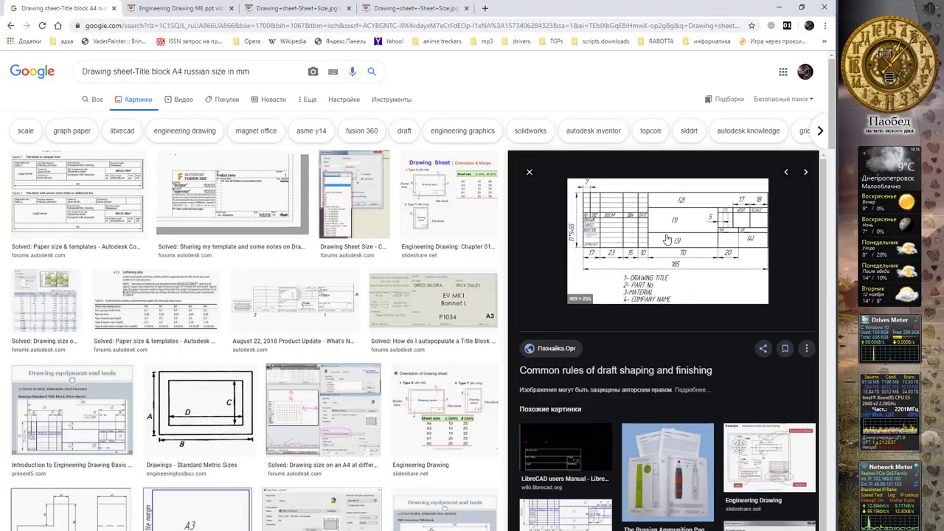
{"action": "left_click", "coordinate": [399, 8]}
{"action": "left_click", "coordinate": [328, 9]}
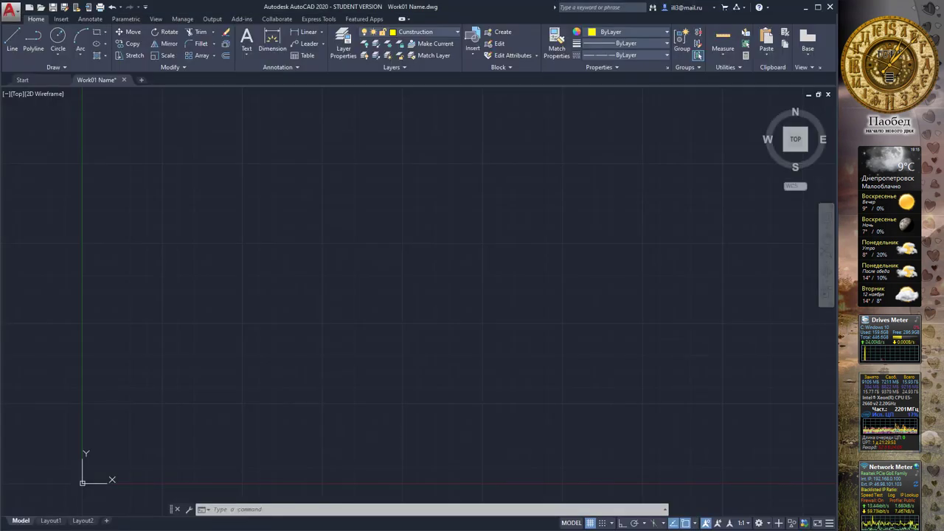
{"action": "key", "text": "alt+Tab"}
{"action": "middle_click_drag", "start_coordinate": [236, 224], "coordinate": [252, 221]}
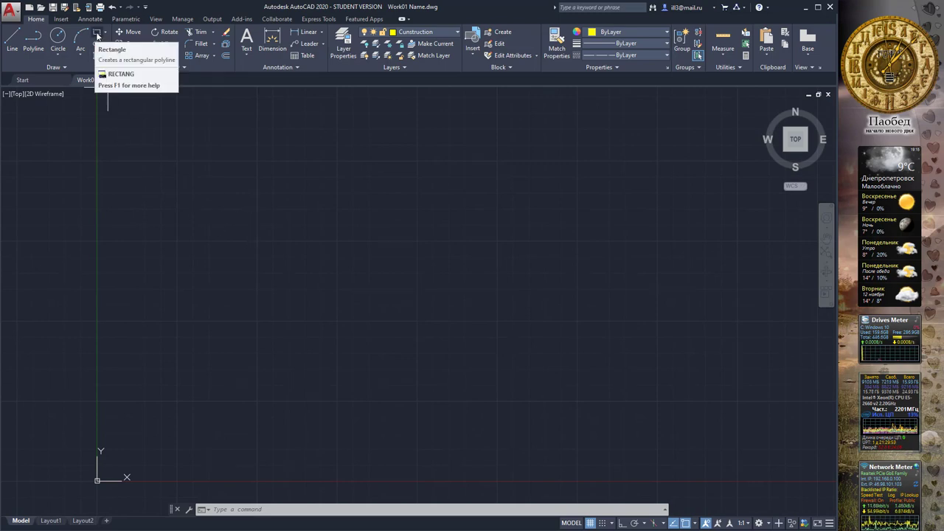
Step: Draw a 210 × 297 rectangle with its first corner at 0,0 and zoom to it
{"action": "left_click", "coordinate": [96, 34]}
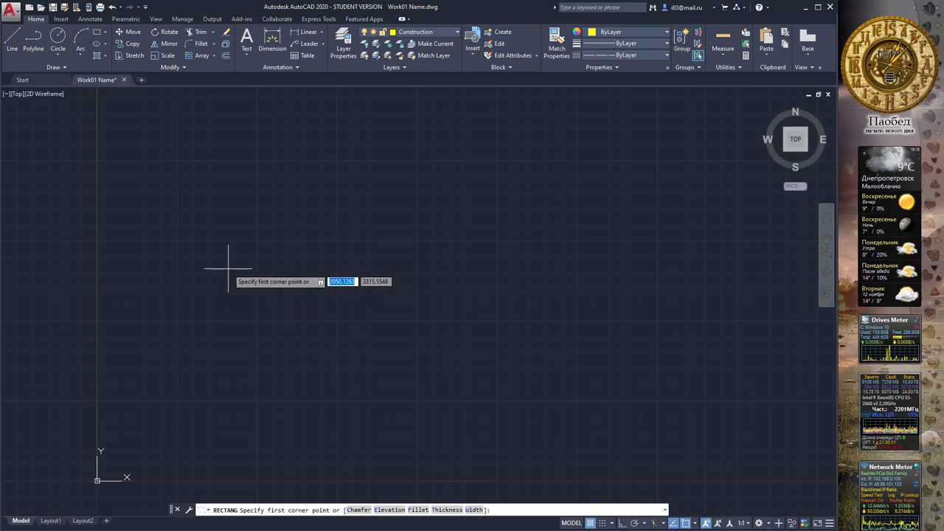
{"action": "type", "text": "0"}
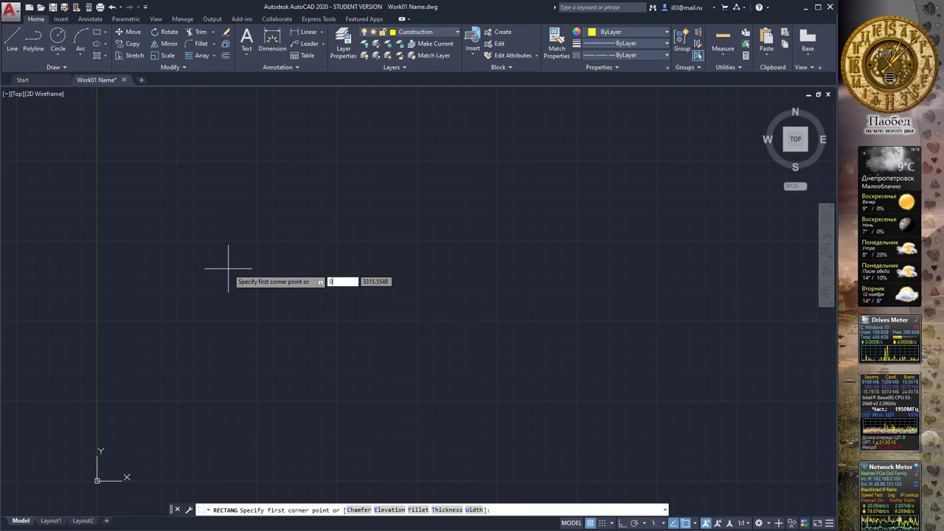
{"action": "key", "text": "Tab"}
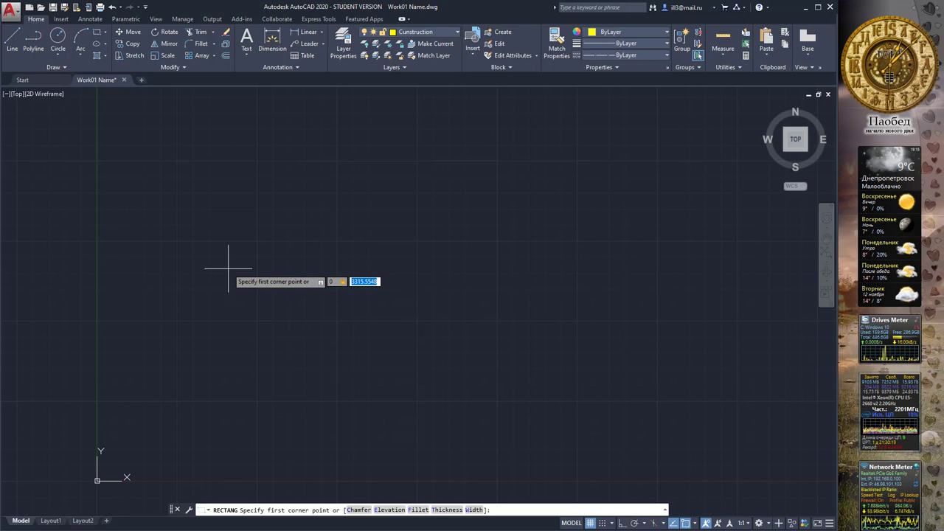
{"action": "type", "text": "0"}
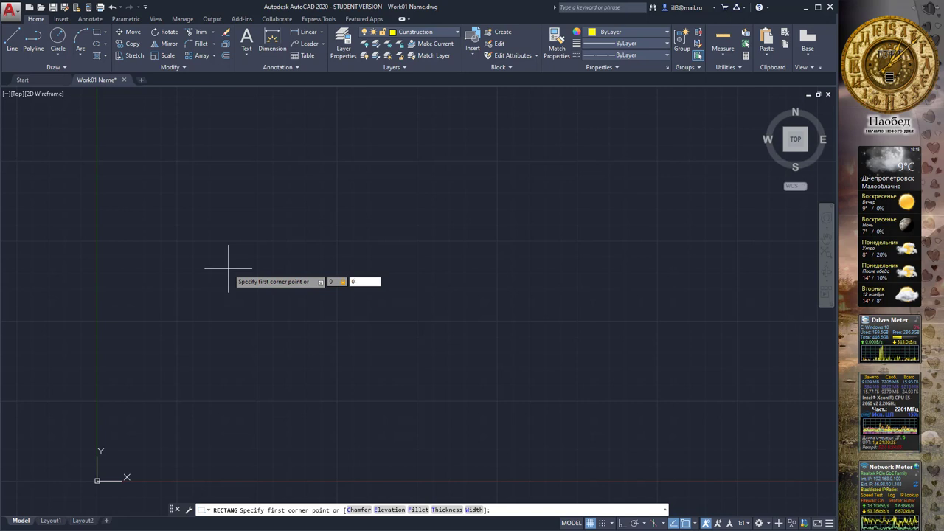
{"action": "key", "text": "Return"}
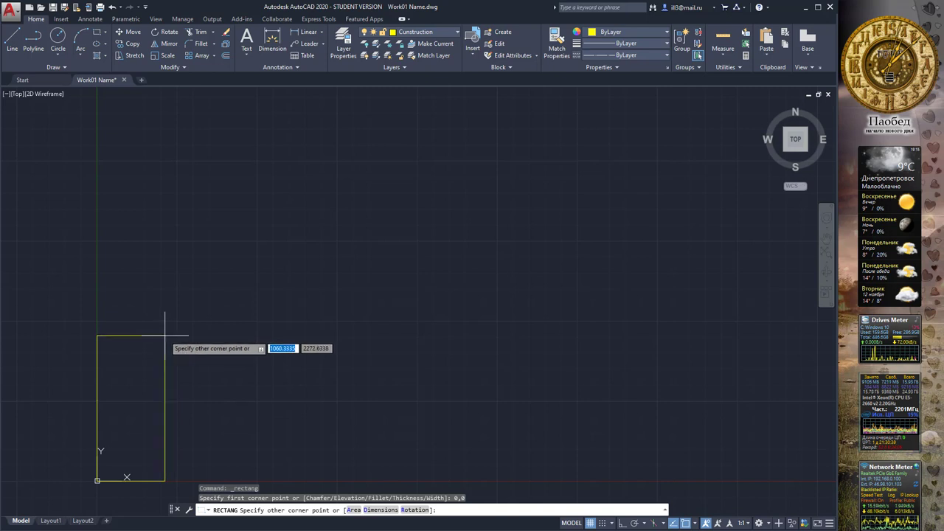
{"action": "type", "text": "210"}
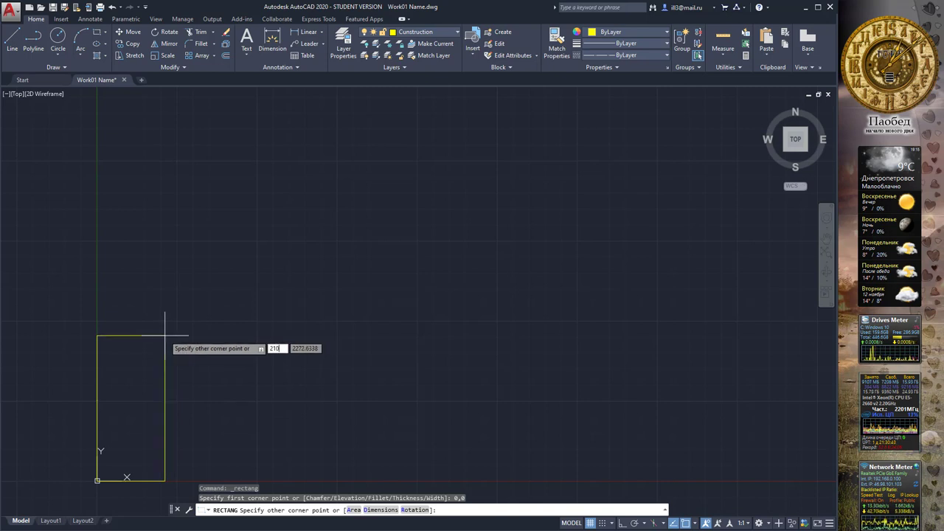
{"action": "key", "text": "Tab"}
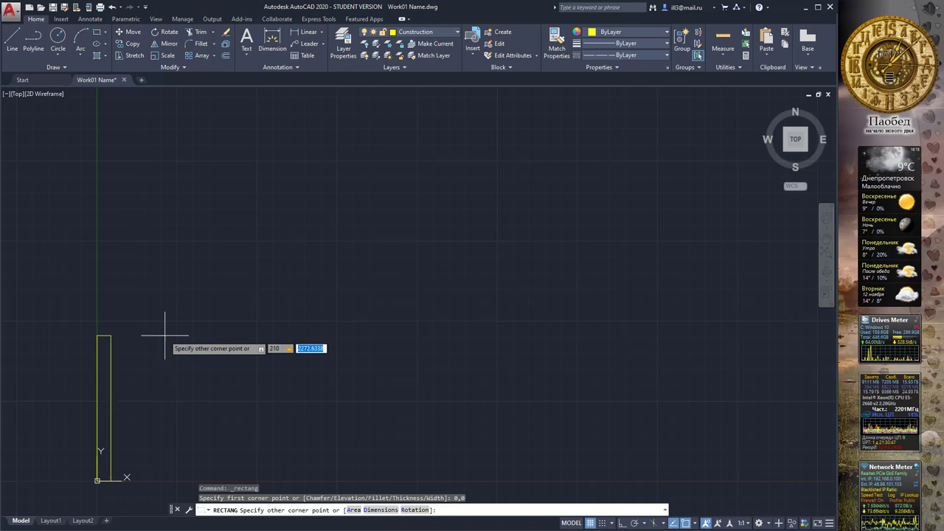
{"action": "type", "text": "297"}
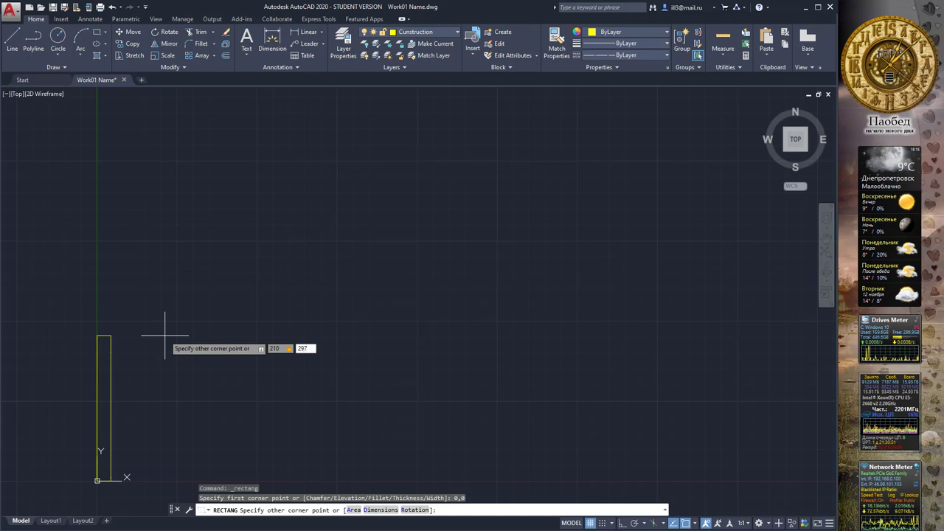
{"action": "key", "text": "Return"}
{"action": "scroll", "coordinate": [130, 400], "scroll_direction": "down", "scroll_amount": 6}
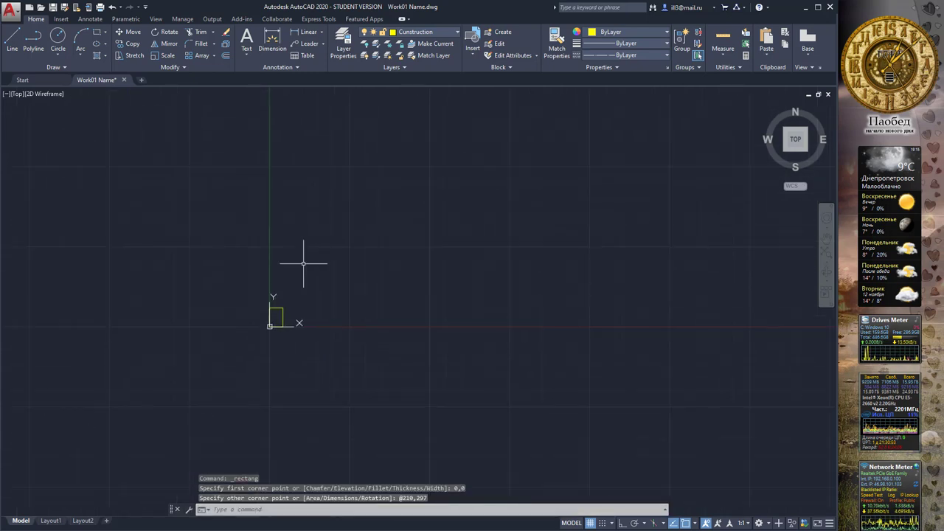
{"action": "scroll", "coordinate": [259, 306], "scroll_direction": "up", "scroll_amount": 1}
{"action": "scroll", "coordinate": [273, 249], "scroll_direction": "up", "scroll_amount": 2}
{"action": "middle_click_drag", "start_coordinate": [269, 270], "coordinate": [386, 181]}
{"action": "scroll", "coordinate": [332, 236], "scroll_direction": "up", "scroll_amount": 2}
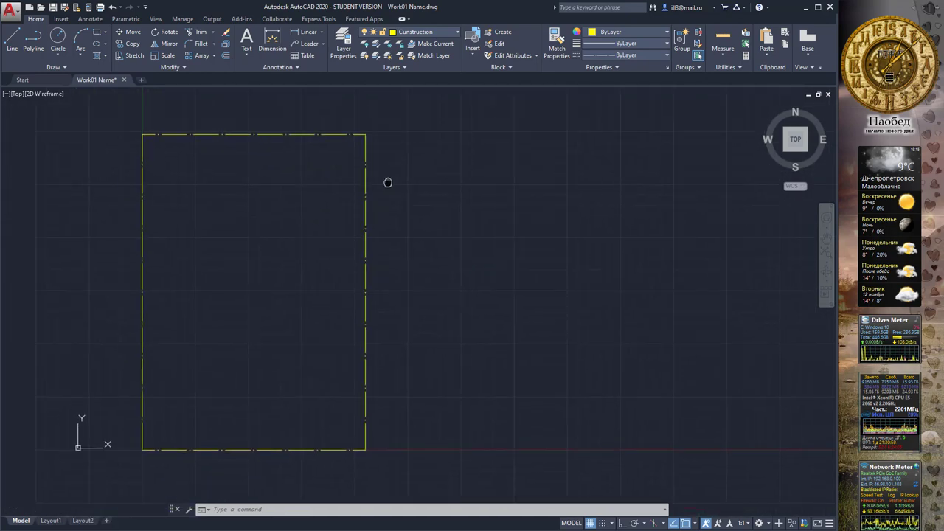
{"action": "left_click", "coordinate": [254, 134]}
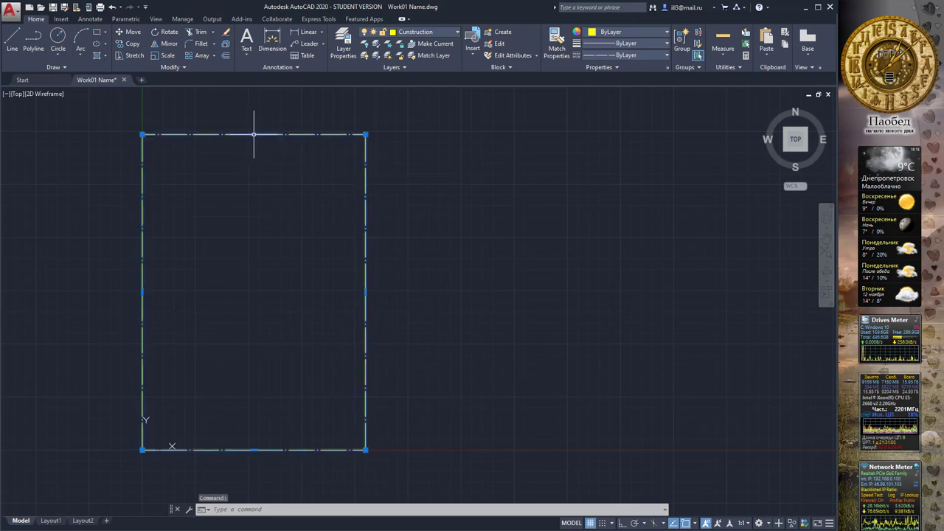
{"action": "left_click", "coordinate": [453, 35]}
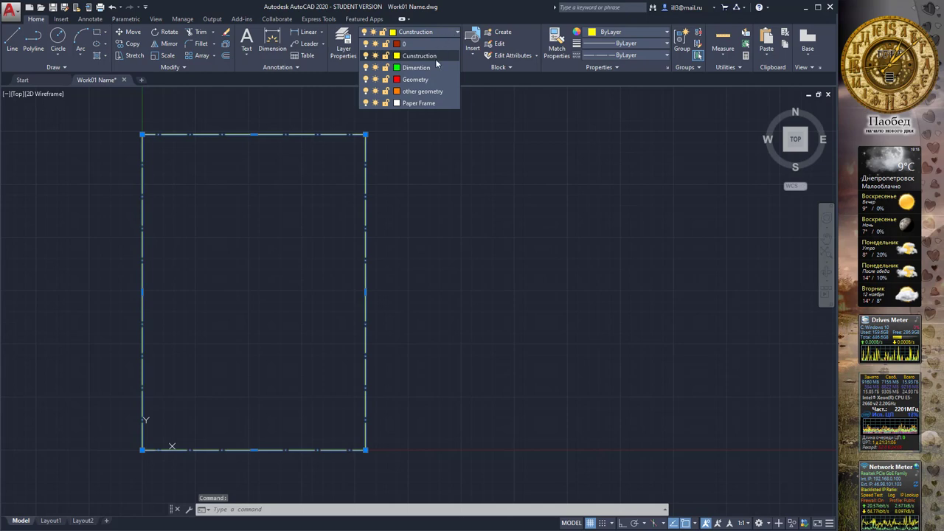
{"action": "left_click", "coordinate": [414, 104]}
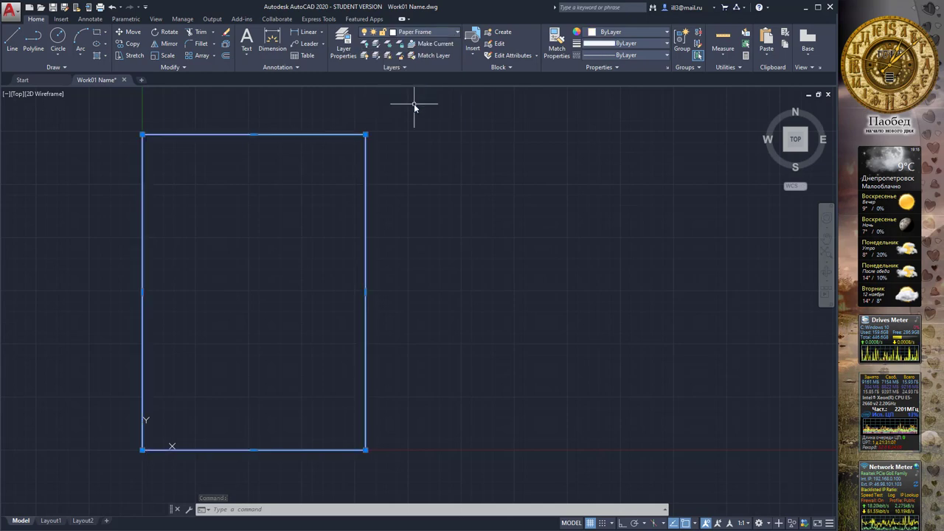
{"action": "middle_click_drag", "start_coordinate": [411, 145], "coordinate": [401, 156]}
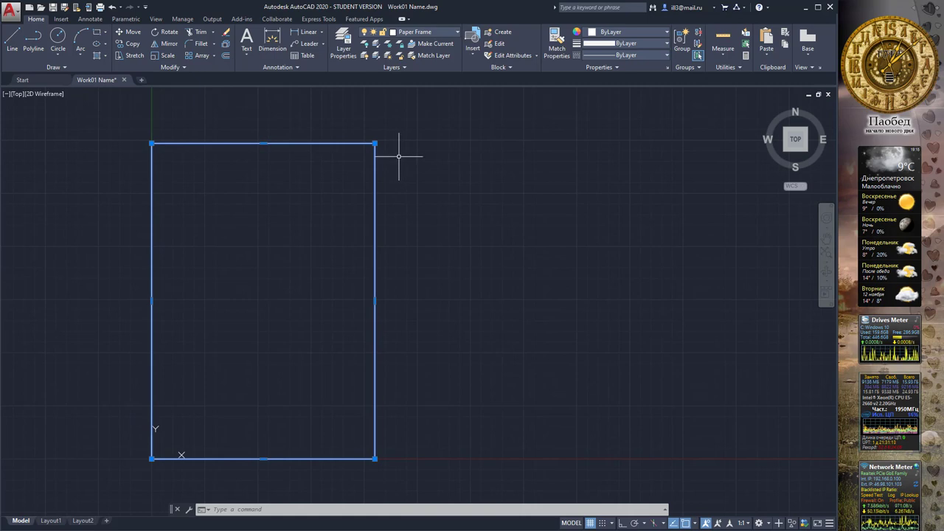
{"action": "left_click", "coordinate": [442, 34]}
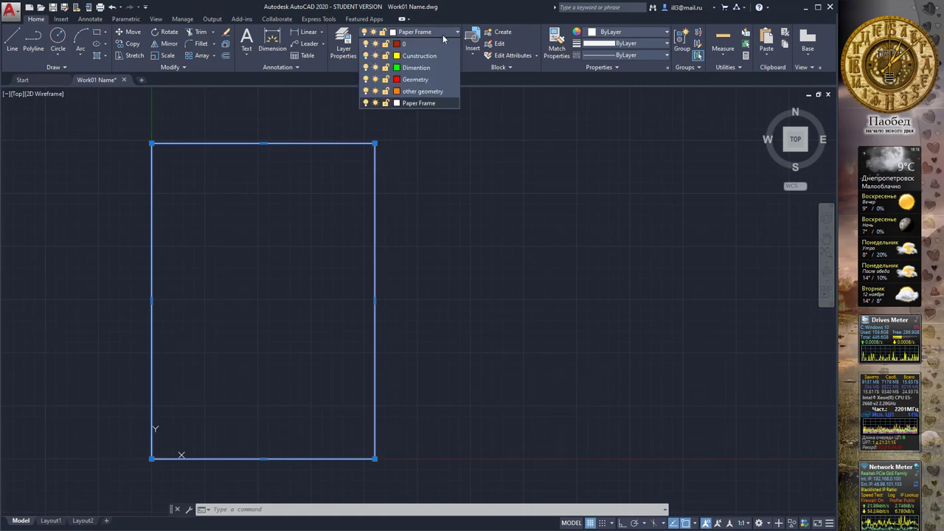
{"action": "left_click", "coordinate": [442, 35]}
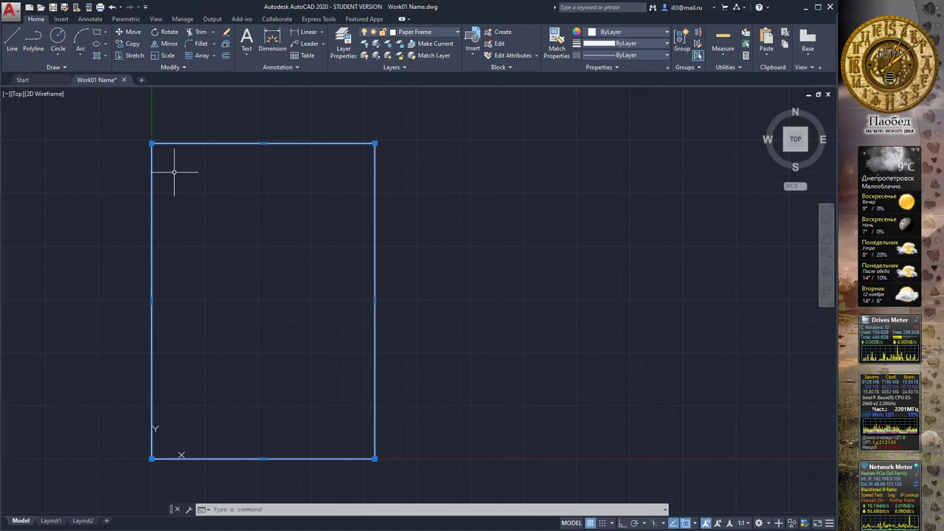
{"action": "left_click", "coordinate": [426, 34]}
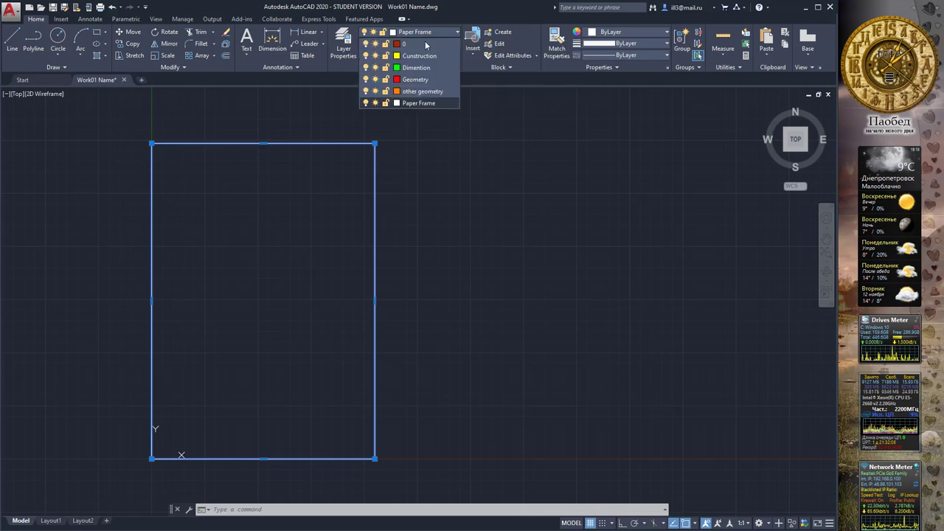
{"action": "left_click", "coordinate": [418, 102]}
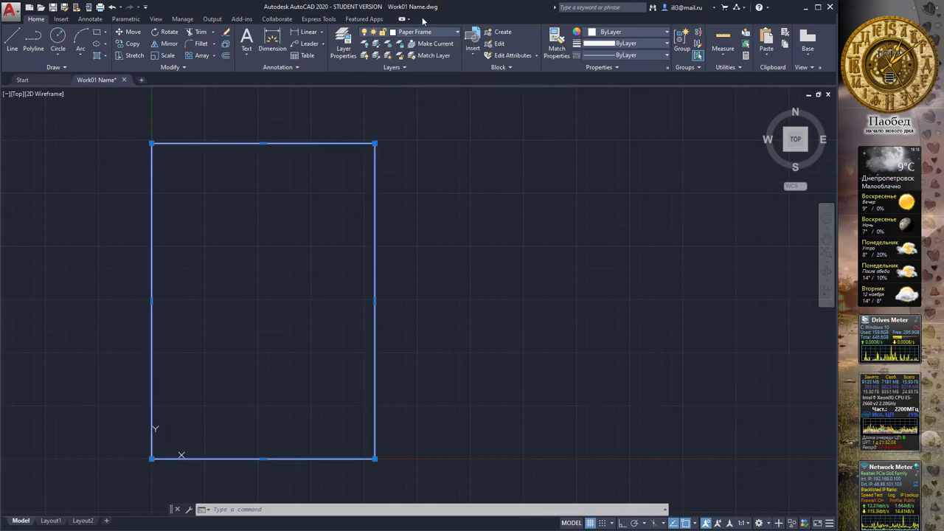
{"action": "left_click", "coordinate": [279, 214]}
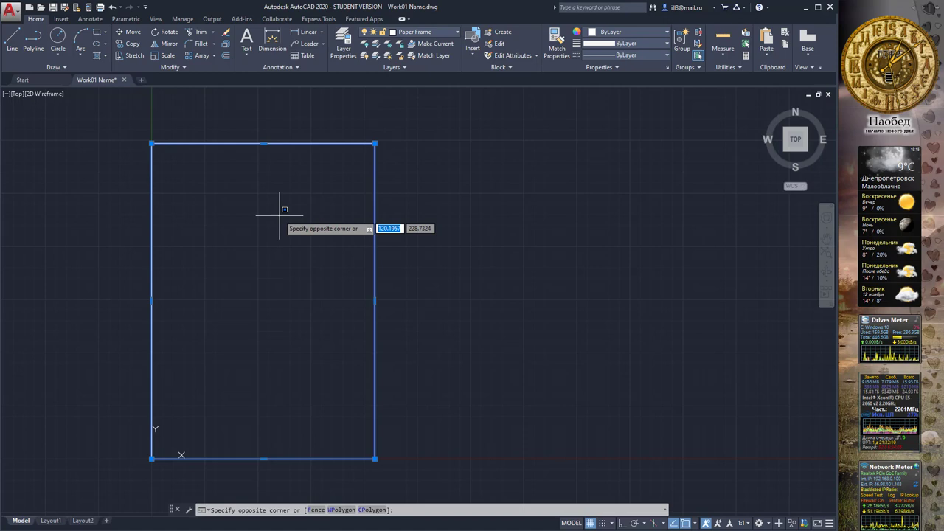
{"action": "key", "text": "Escape"}
{"action": "key", "text": "Escape"}
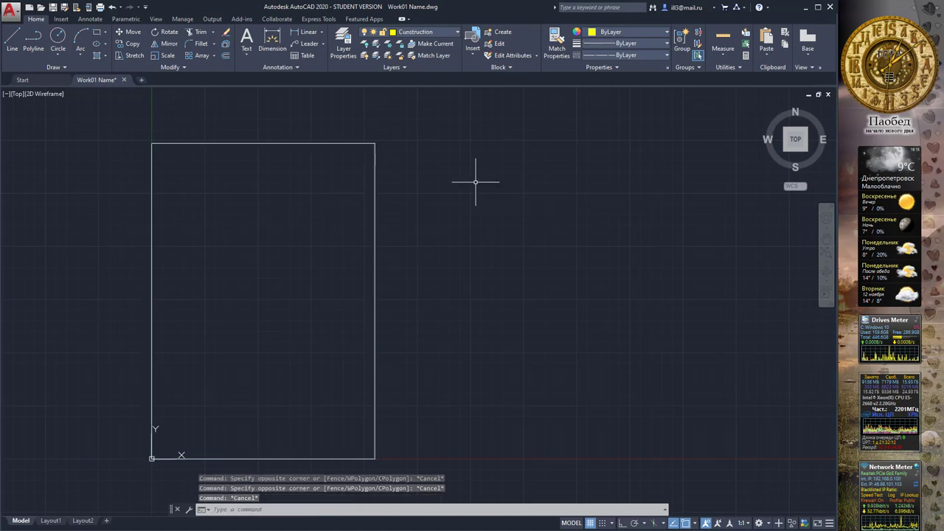
{"action": "left_click", "coordinate": [422, 33]}
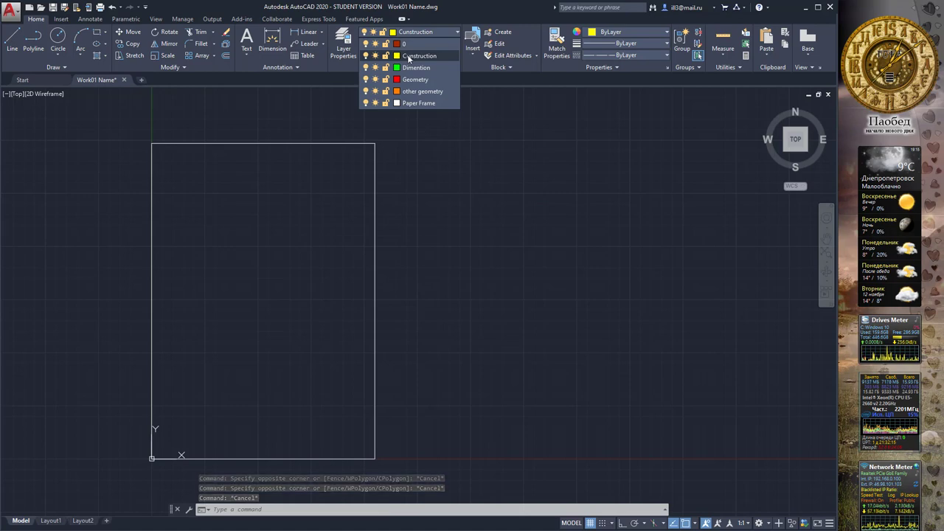
{"action": "left_click", "coordinate": [416, 56]}
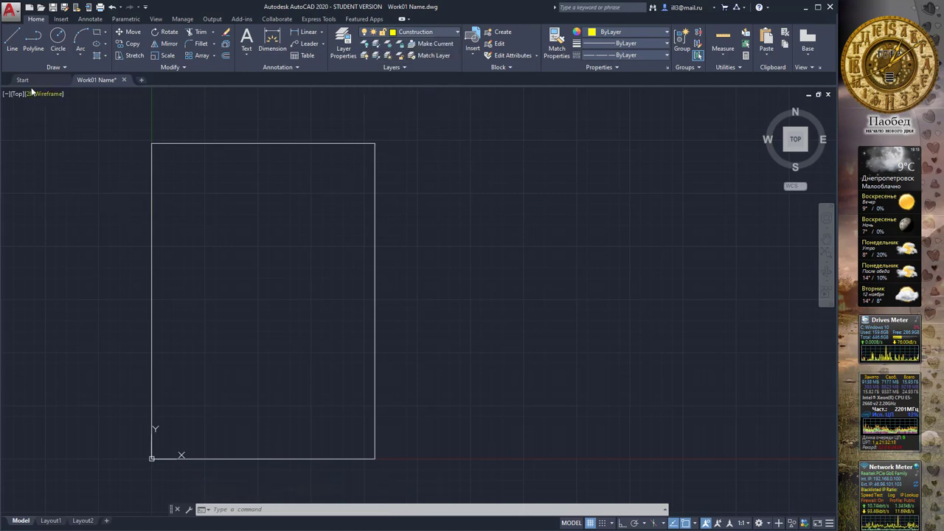
{"action": "middle_click_drag", "start_coordinate": [435, 295], "coordinate": [475, 274]}
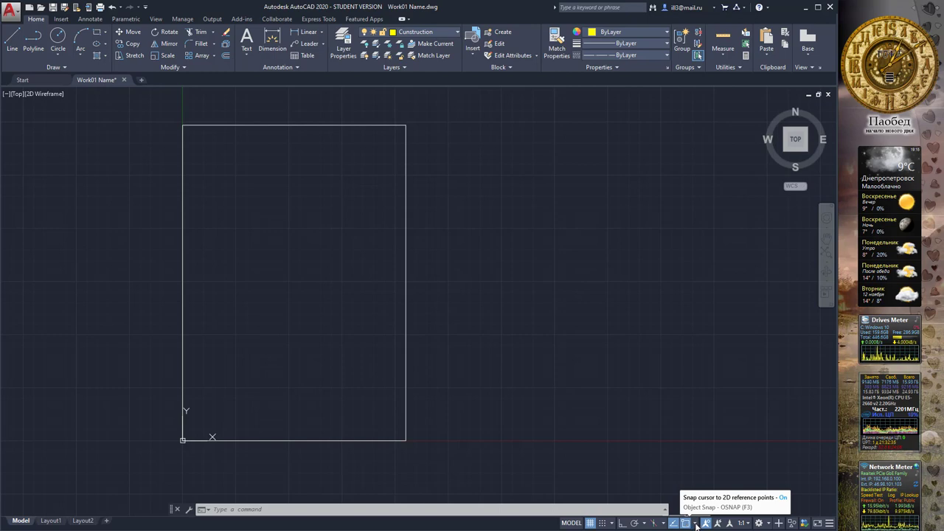
Step: Check the enabled object snaps (Endpoint, Midpoint, Center, Intersection, Extension) and start a line
{"action": "left_click", "coordinate": [695, 524]}
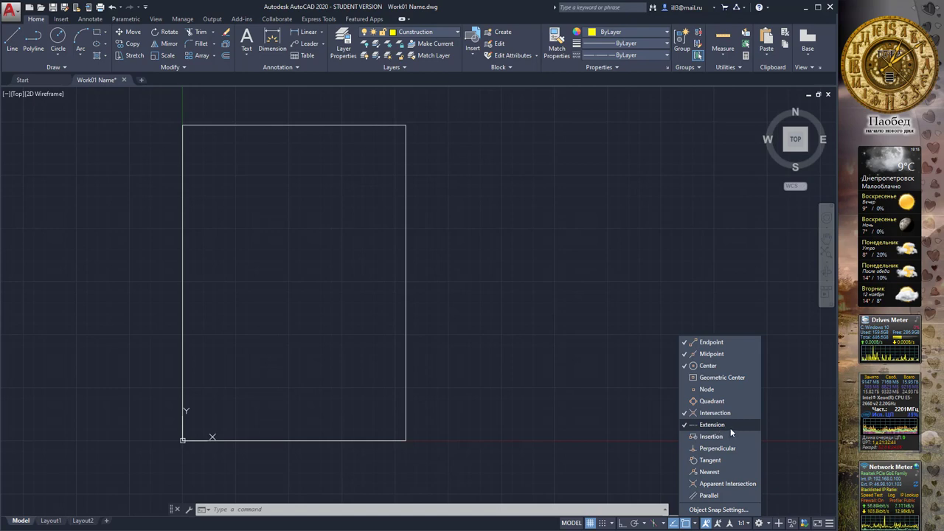
{"action": "left_click", "coordinate": [12, 41]}
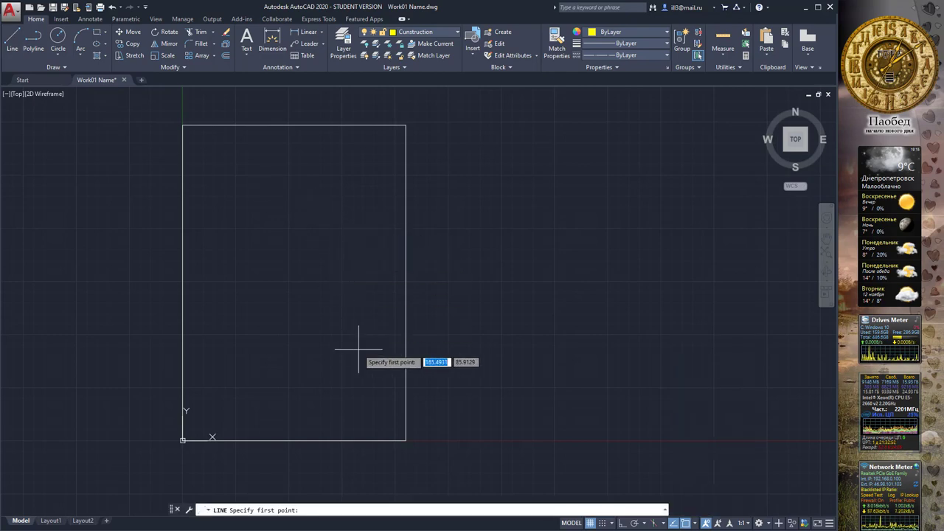
Step: With Ortho on, draw construction lines for the 20-unit left margin and 5-unit top margin
{"action": "left_click", "coordinate": [182, 441]}
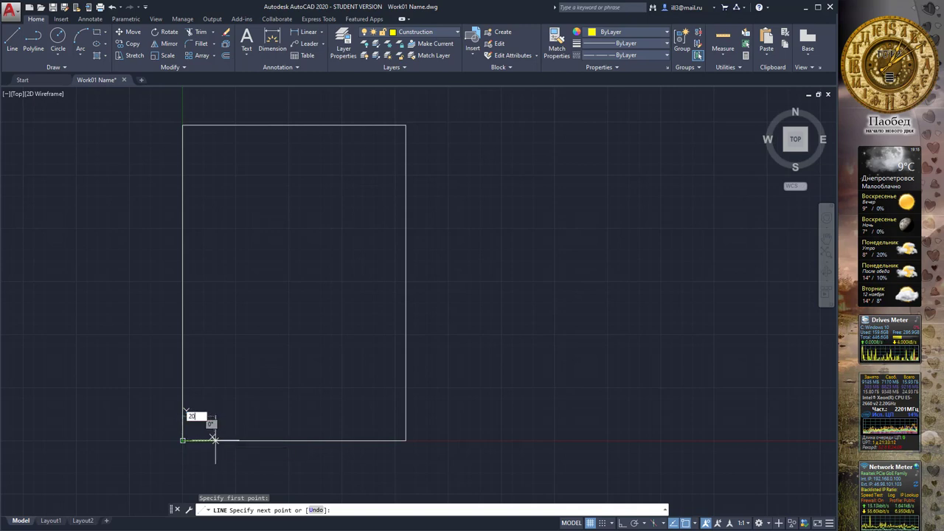
{"action": "type", "text": "20"}
{"action": "key", "text": "Return"}
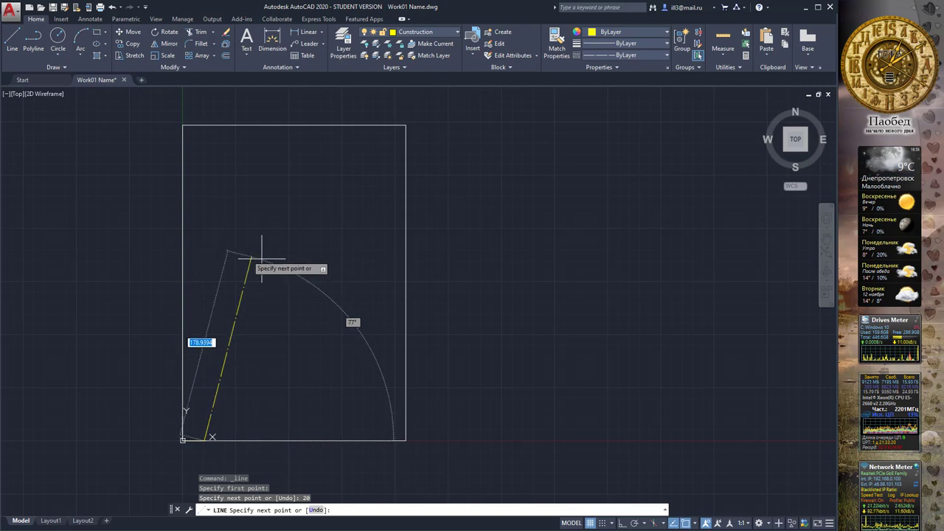
{"action": "key", "text": "F8"}
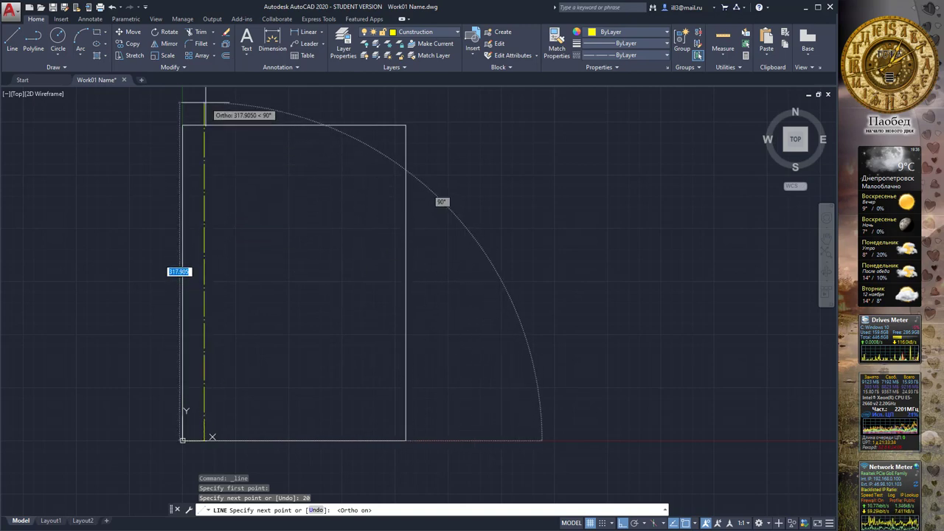
{"action": "left_click", "coordinate": [204, 105]}
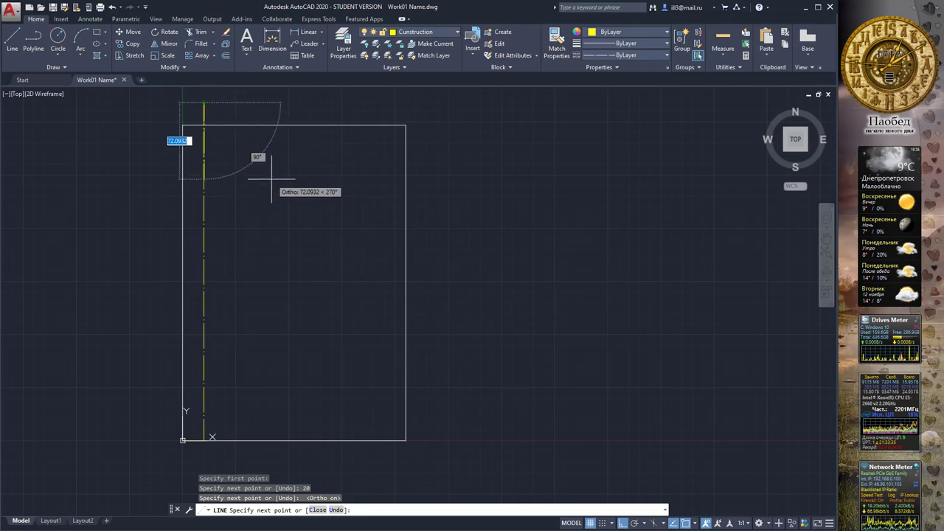
{"action": "key", "text": "Return"}
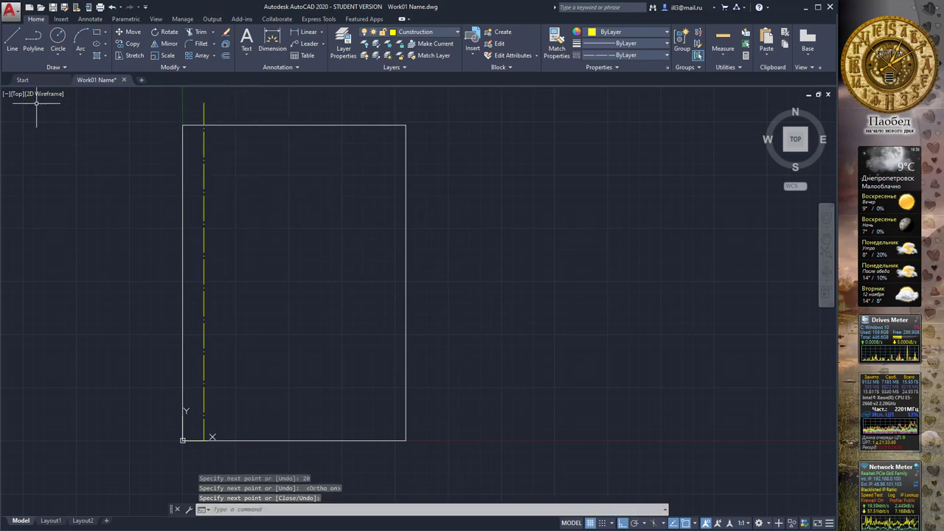
{"action": "left_click", "coordinate": [13, 44]}
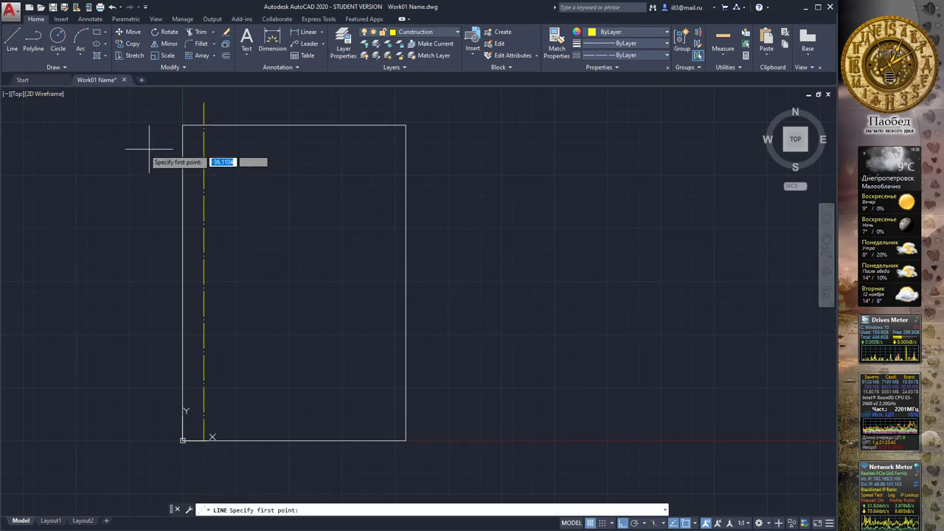
{"action": "left_click", "coordinate": [182, 125]}
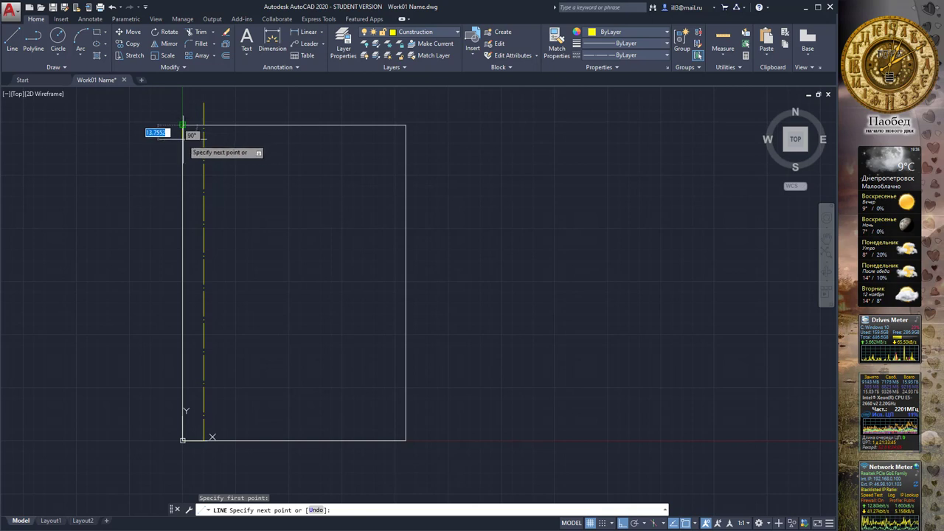
{"action": "type", "text": "5"}
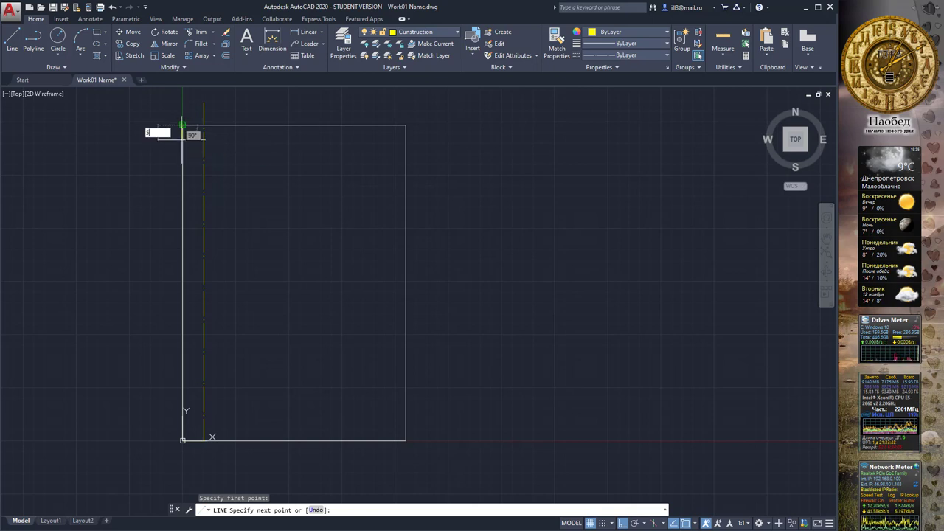
{"action": "key", "text": "Return"}
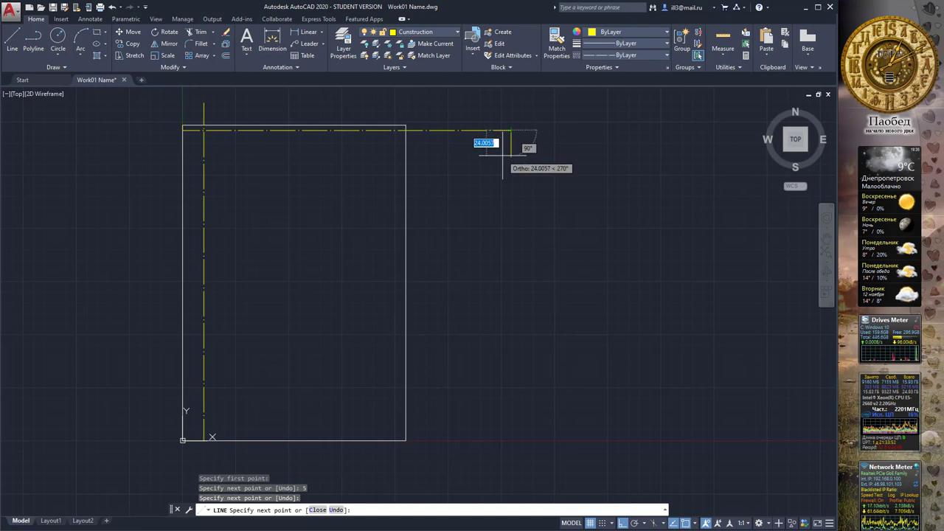
{"action": "key", "text": "Return"}
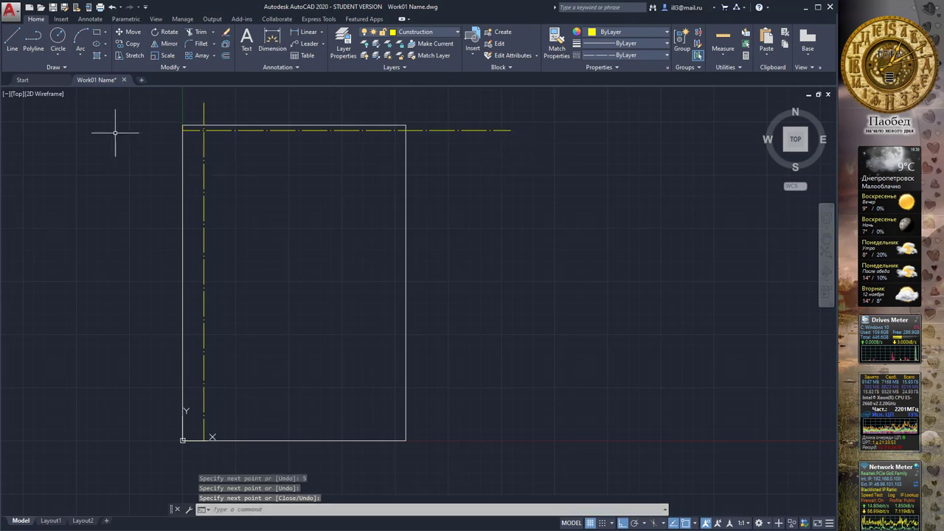
Step: Draw the 5-unit right and bottom margin construction lines from the sheet corners
{"action": "left_click", "coordinate": [11, 44]}
{"action": "left_click", "coordinate": [405, 126]}
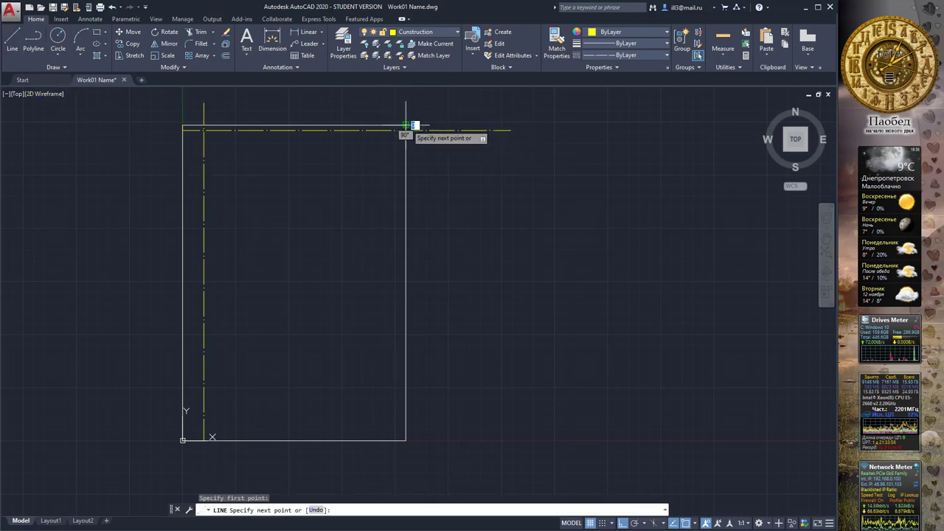
{"action": "type", "text": "5"}
{"action": "key", "text": "Return"}
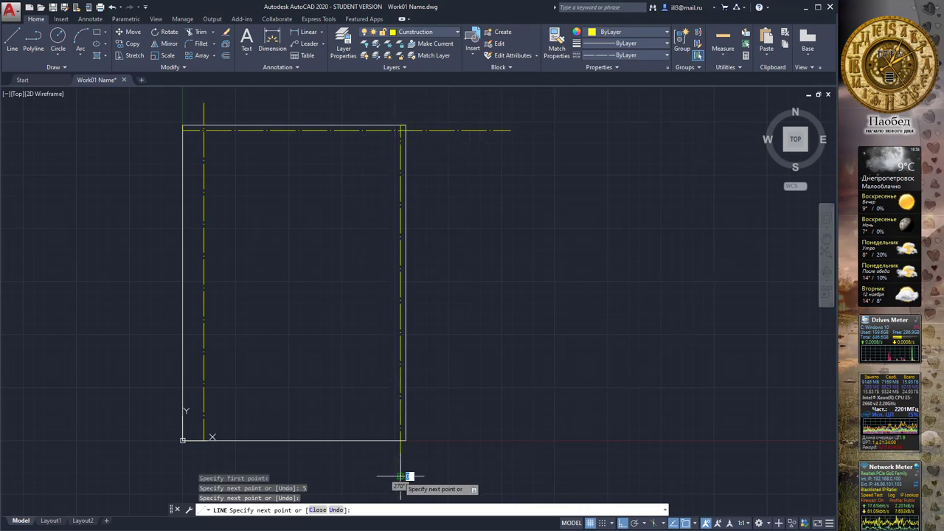
{"action": "key", "text": "Escape"}
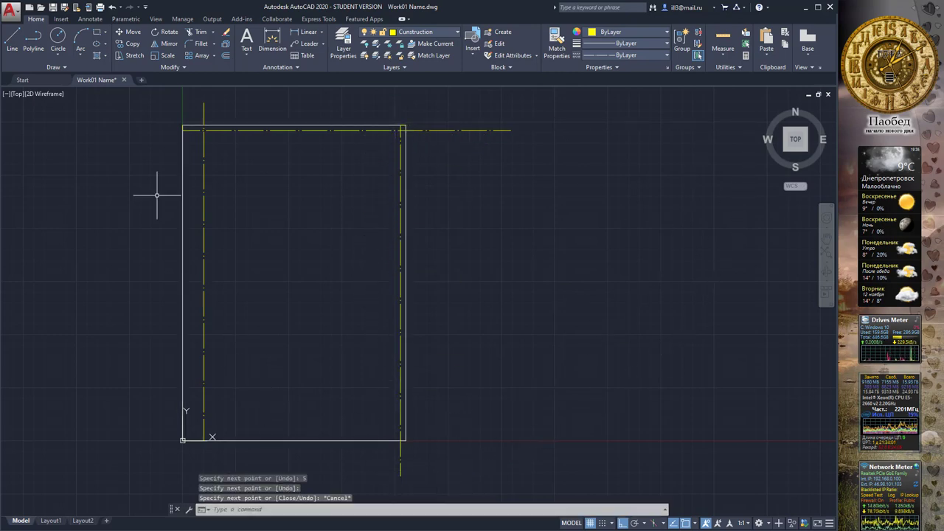
{"action": "left_click", "coordinate": [12, 43]}
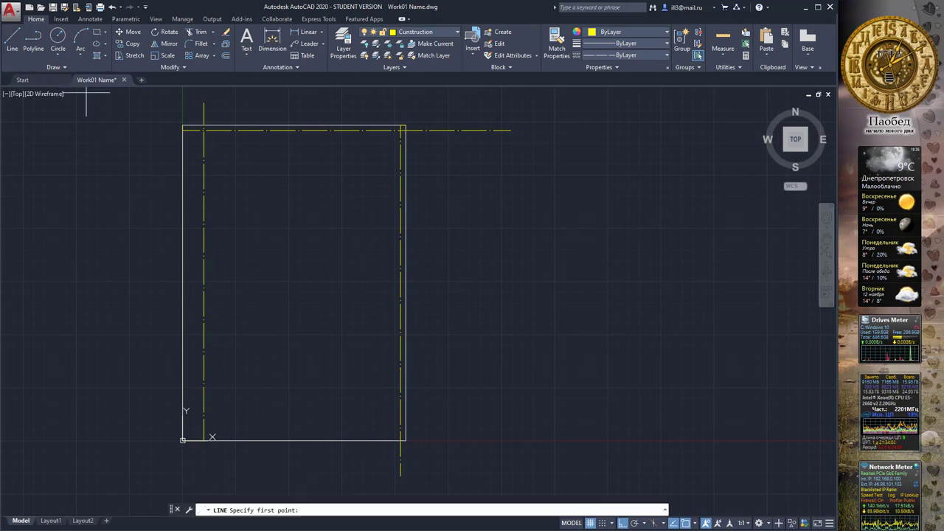
{"action": "left_click", "coordinate": [205, 440]}
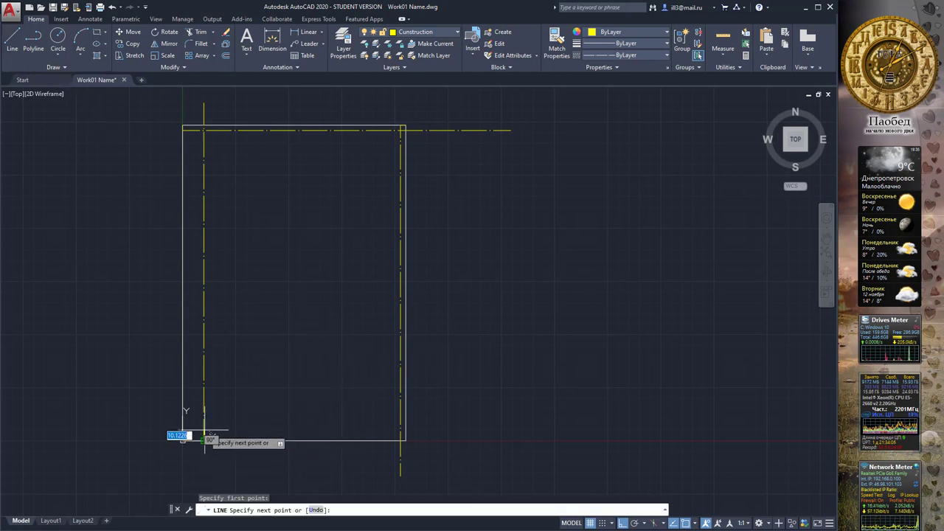
{"action": "type", "text": "5"}
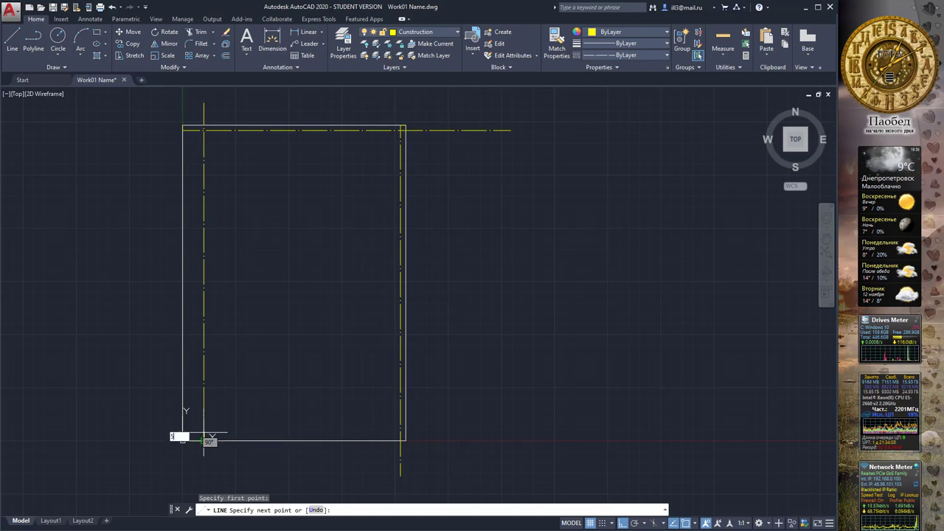
{"action": "key", "text": "Return"}
{"action": "left_click", "coordinate": [498, 403]}
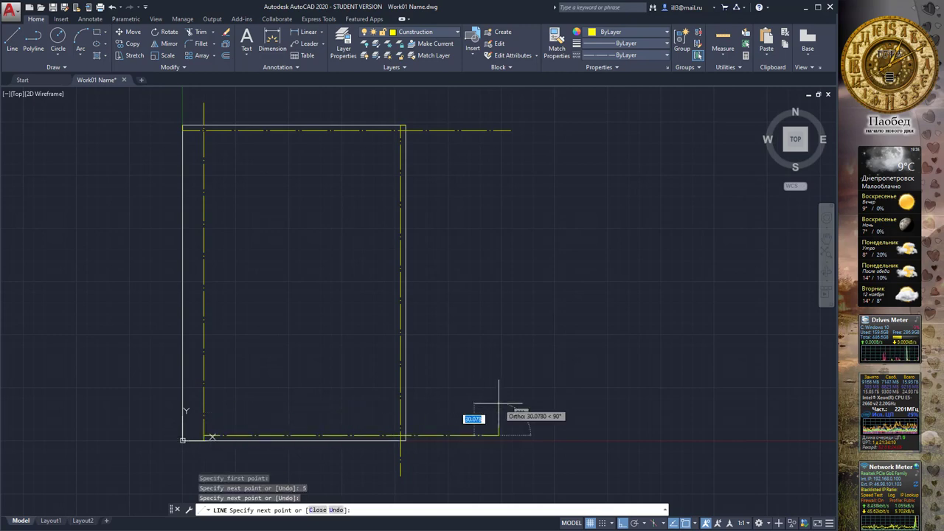
{"action": "key", "text": "Return"}
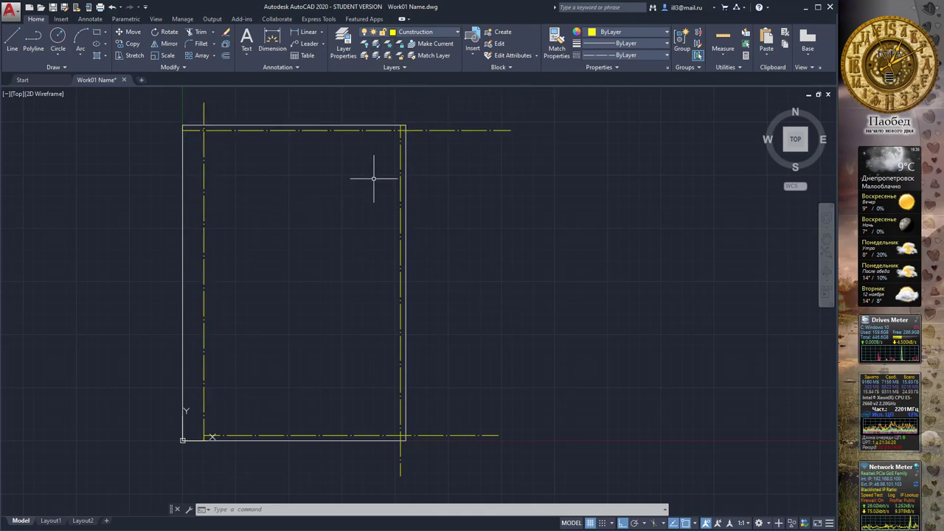
Step: Make Paper Frame current and draw the inner frame rectangle between opposite margin-line intersections
{"action": "left_click", "coordinate": [437, 32]}
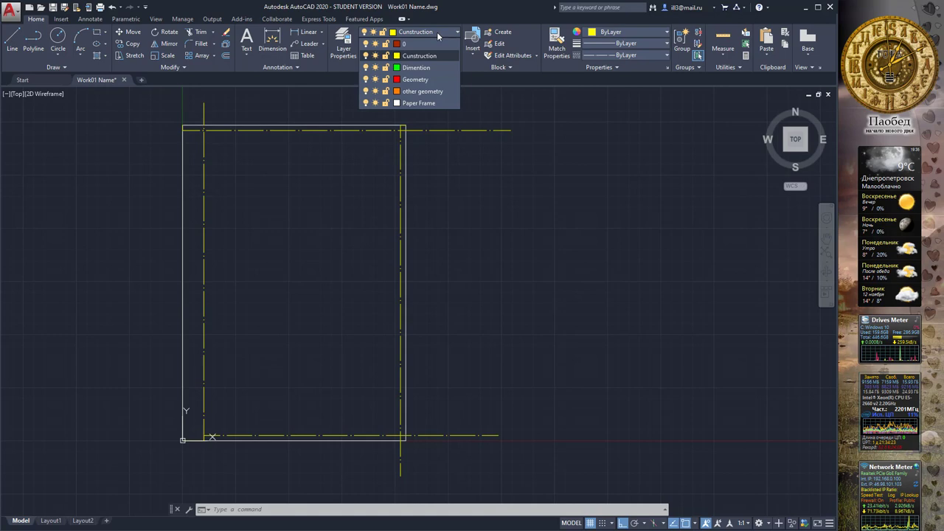
{"action": "left_click", "coordinate": [419, 103]}
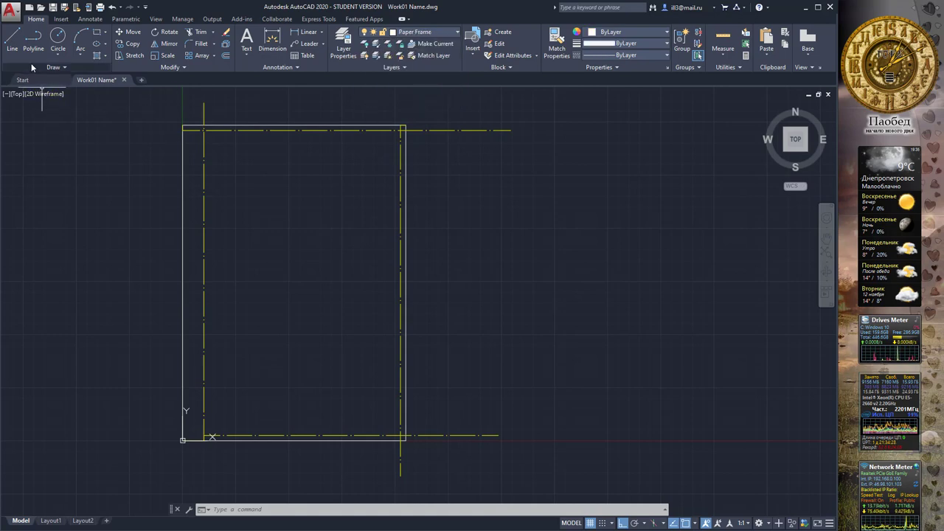
{"action": "left_click", "coordinate": [94, 35]}
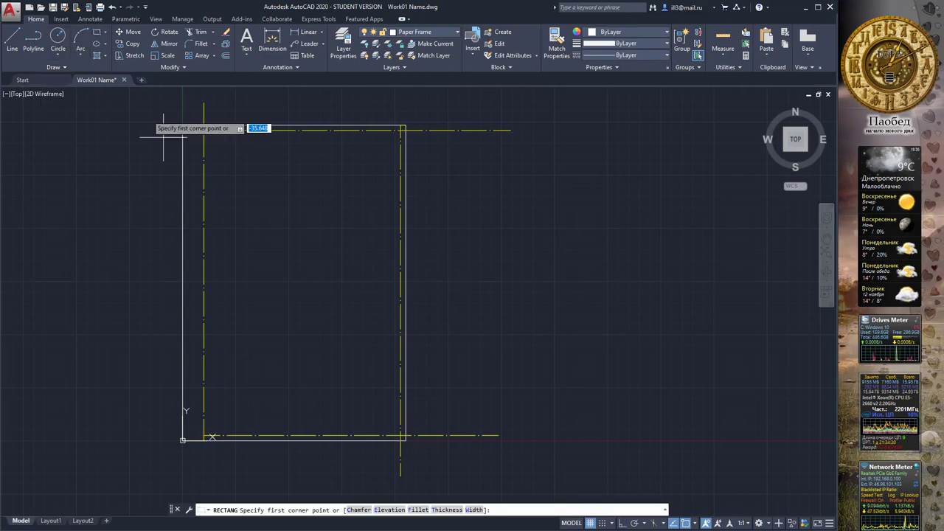
{"action": "left_click", "coordinate": [203, 436]}
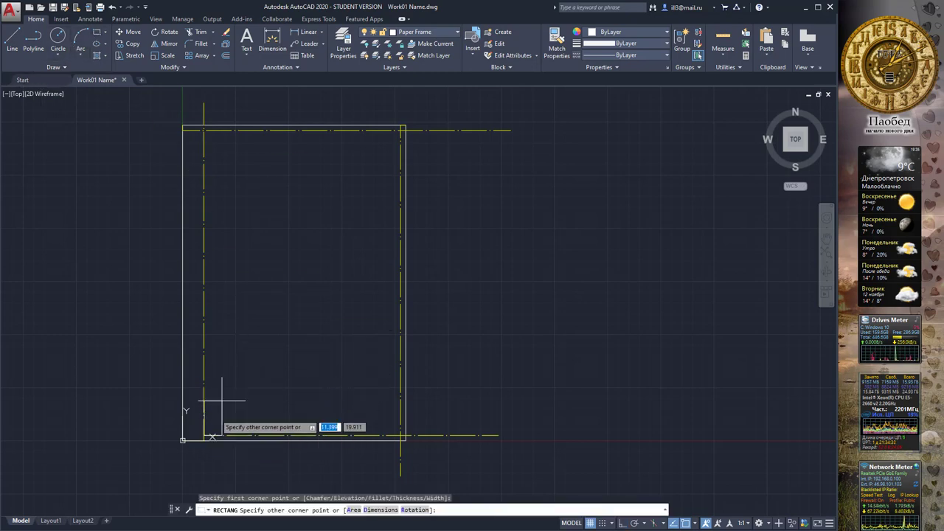
{"action": "left_click", "coordinate": [400, 131]}
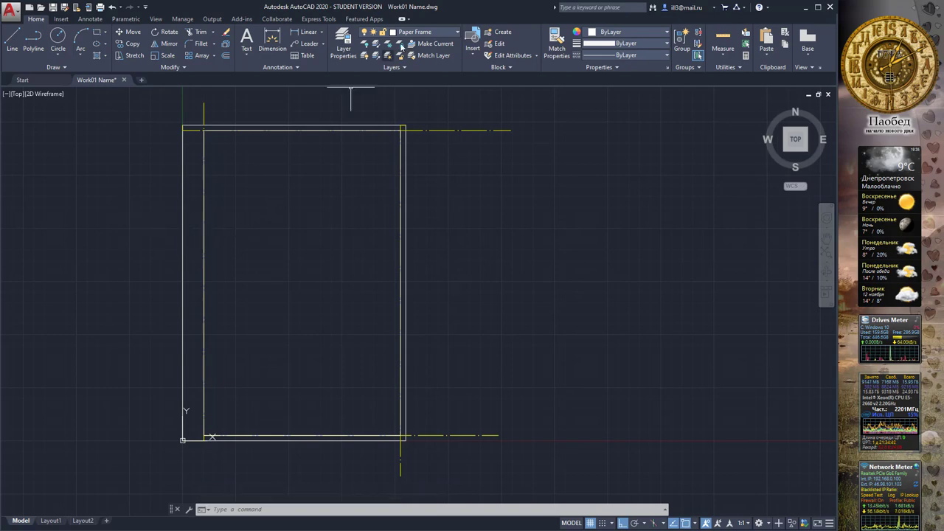
{"action": "mouse_move", "coordinate": [298, 239]}
{"action": "middle_mouse_down"}
{"action": "mouse_move", "coordinate": [309, 230]}
{"action": "mouse_move", "coordinate": [319, 240]}
{"action": "middle_mouse_up"}
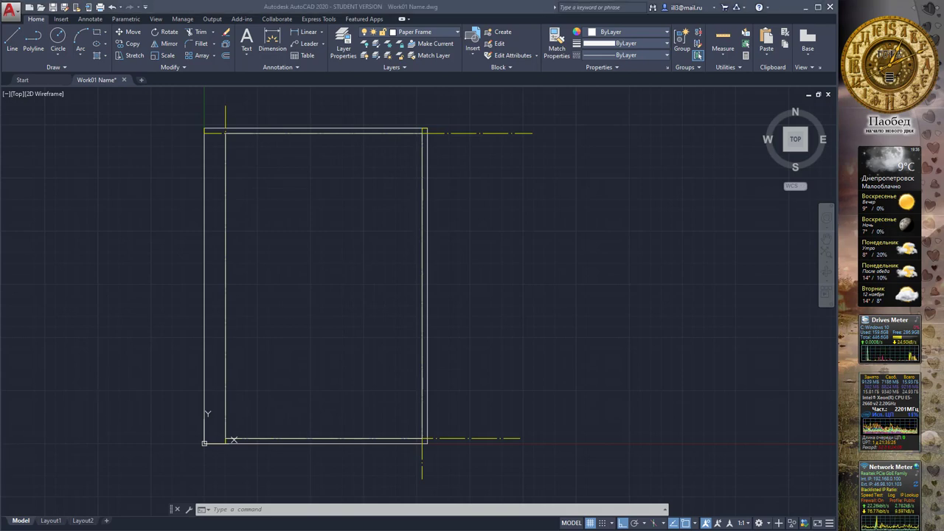
Step: On the Dimention layer, dimension the frame's height at the left and its 210 width above
{"action": "left_click", "coordinate": [445, 32]}
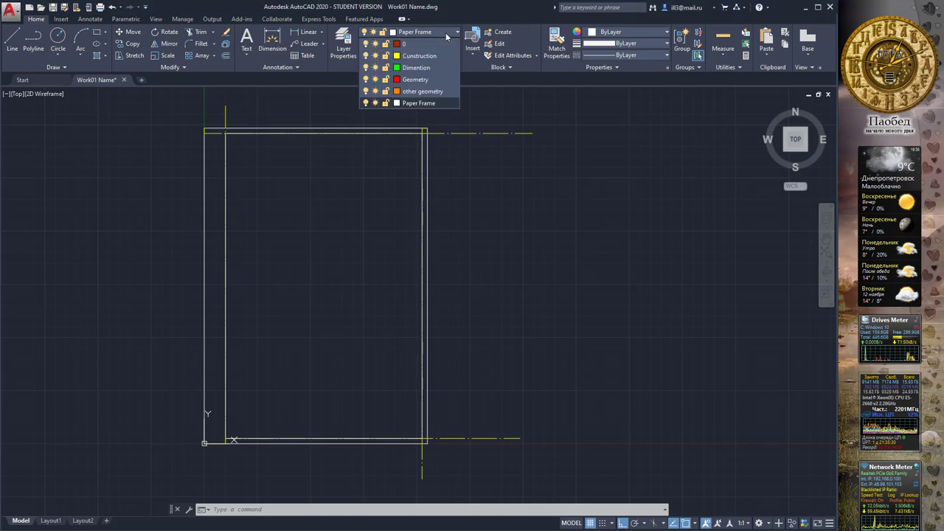
{"action": "left_click", "coordinate": [415, 68]}
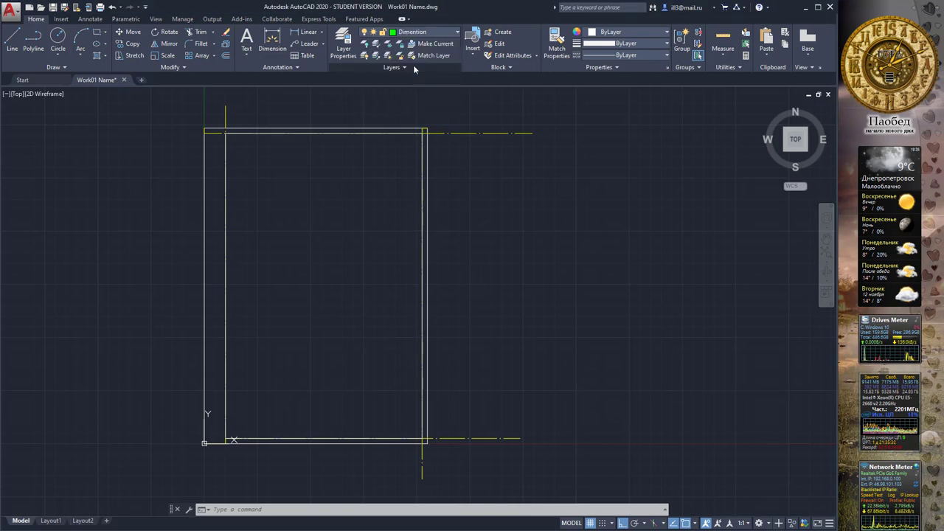
{"action": "left_click", "coordinate": [271, 40]}
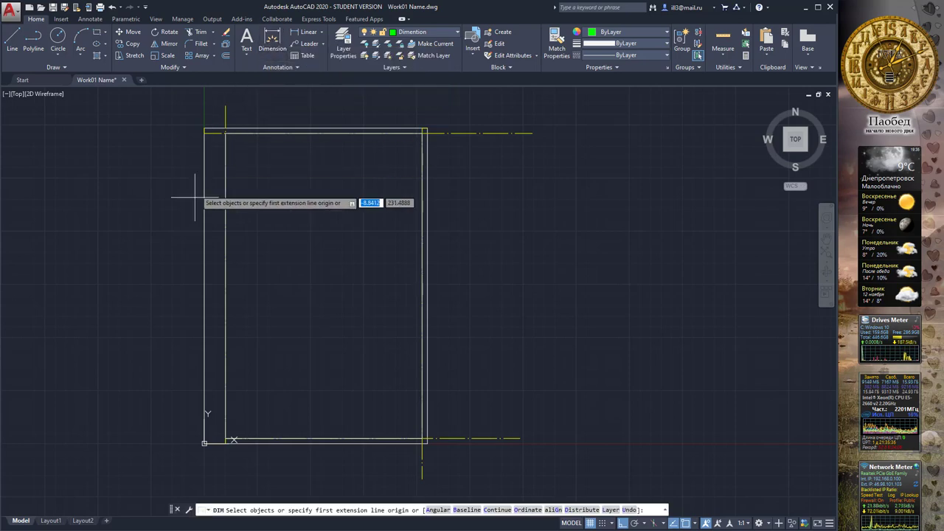
{"action": "left_click", "coordinate": [204, 224]}
{"action": "left_click", "coordinate": [180, 229]}
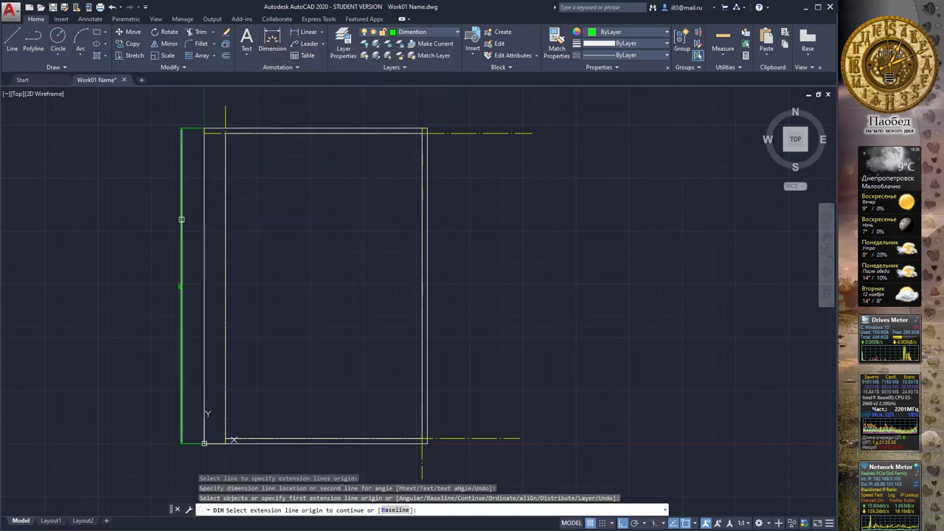
{"action": "left_click", "coordinate": [306, 129]}
{"action": "left_click", "coordinate": [313, 105]}
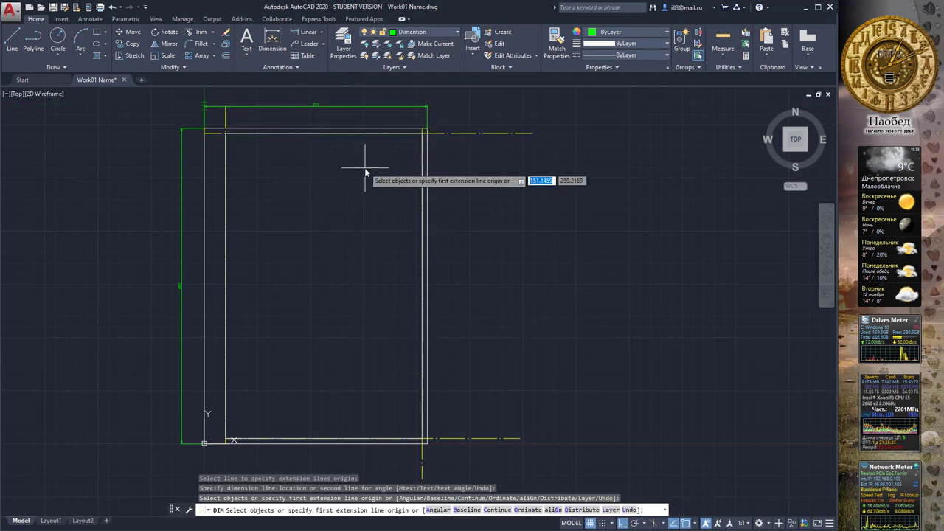
{"action": "key", "text": "Escape"}
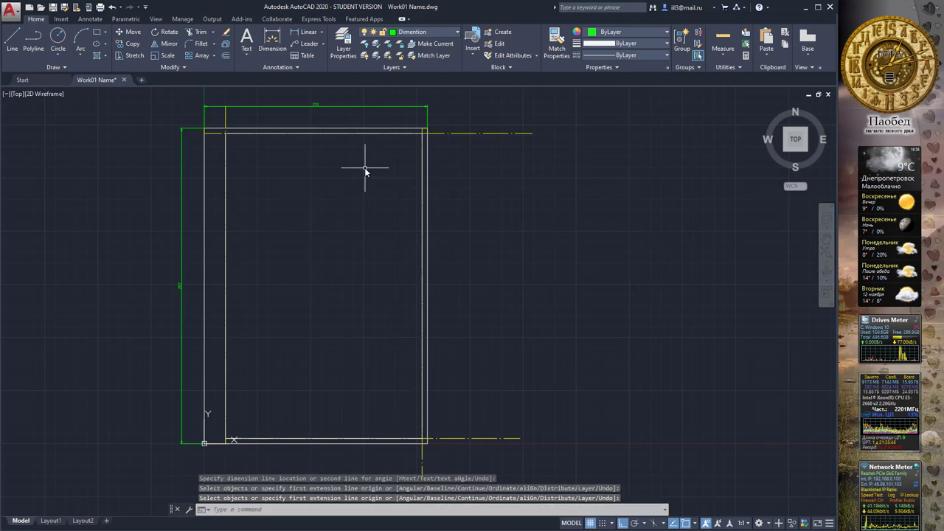
{"action": "mouse_move", "coordinate": [323, 118]}
{"action": "middle_mouse_down"}
{"action": "mouse_move", "coordinate": [324, 140]}
{"action": "mouse_move", "coordinate": [321, 123]}
{"action": "middle_mouse_up"}
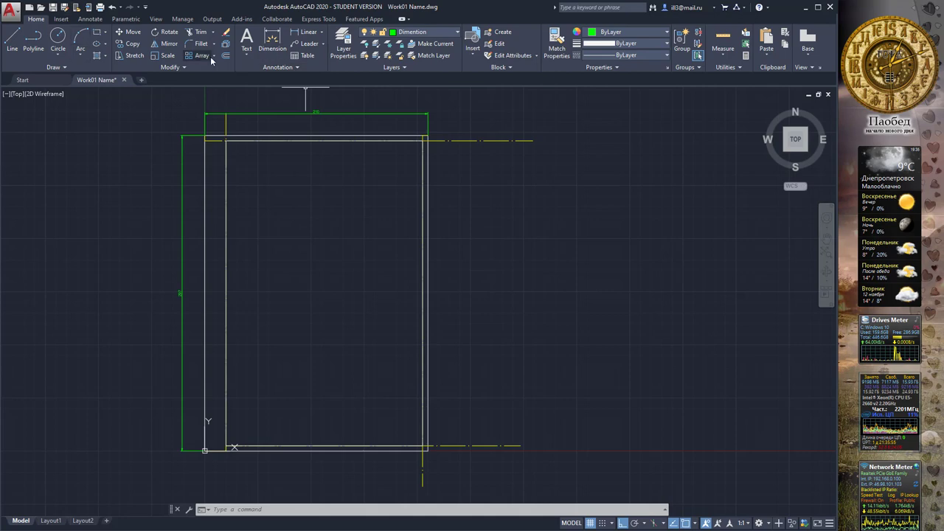
{"action": "left_click", "coordinate": [290, 69]}
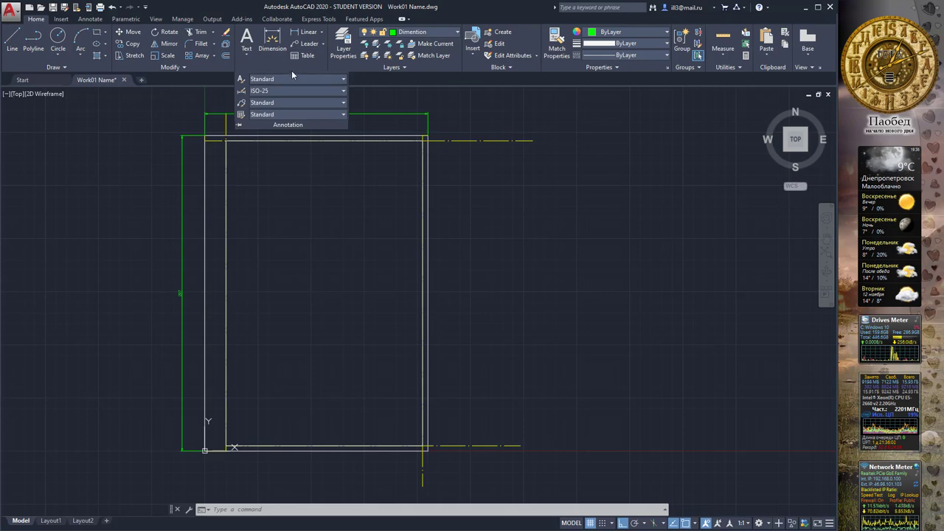
Step: Set the ISO-25 dimension style's arrow size to 5 and text height to 5
{"action": "left_click", "coordinate": [243, 92]}
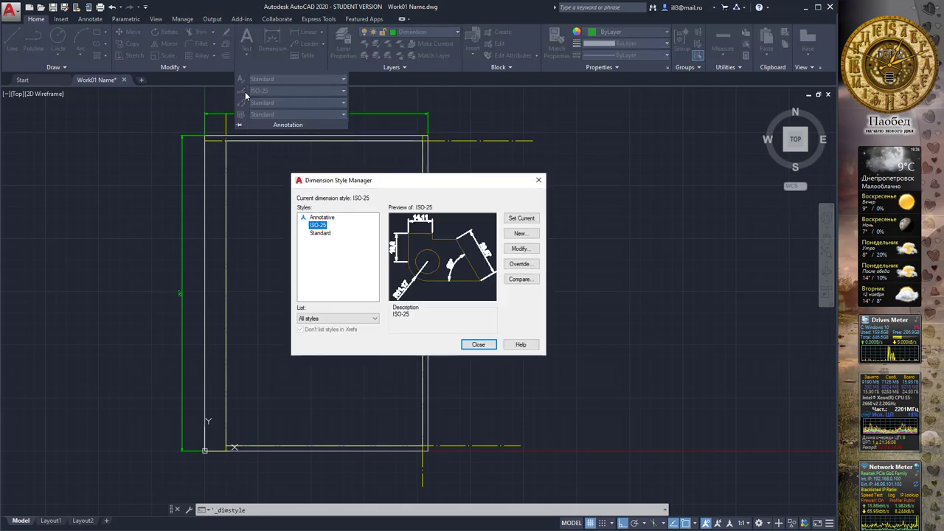
{"action": "left_click_drag", "start_coordinate": [418, 186], "coordinate": [407, 172]}
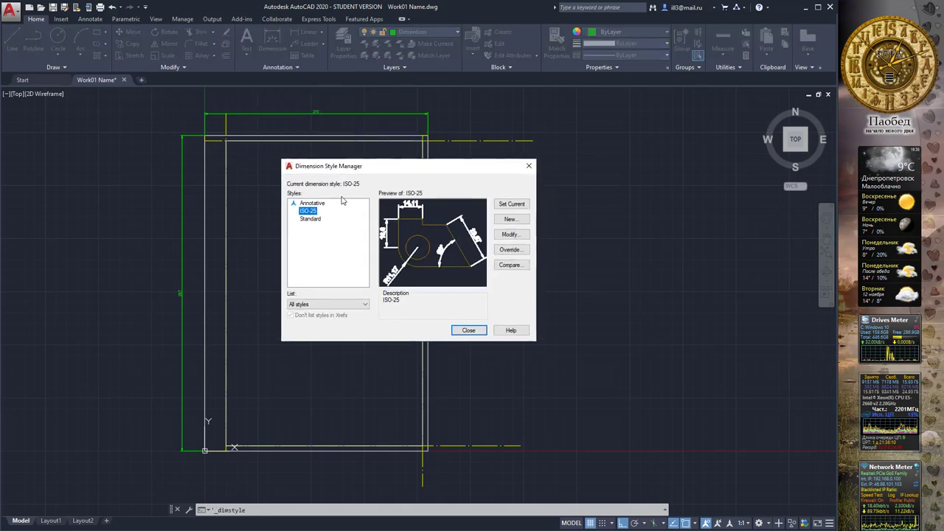
{"action": "left_click", "coordinate": [519, 239]}
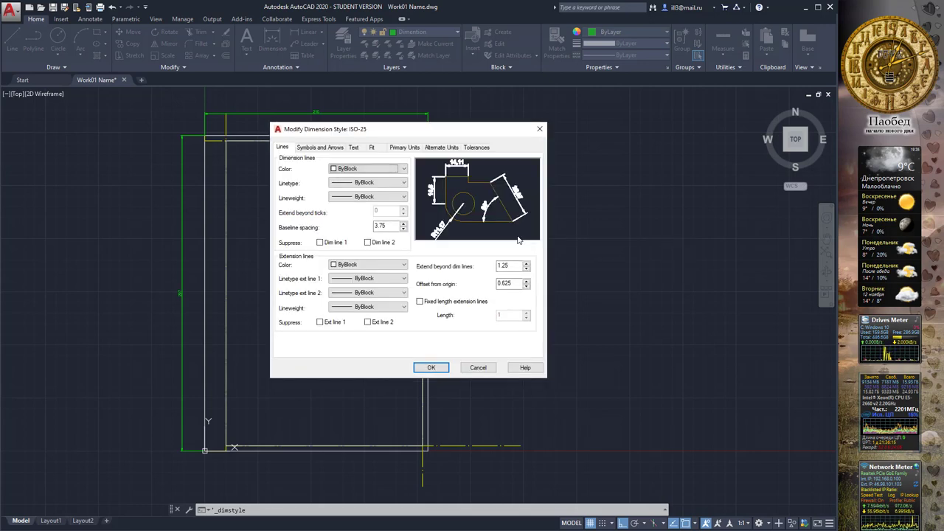
{"action": "left_click", "coordinate": [331, 151]}
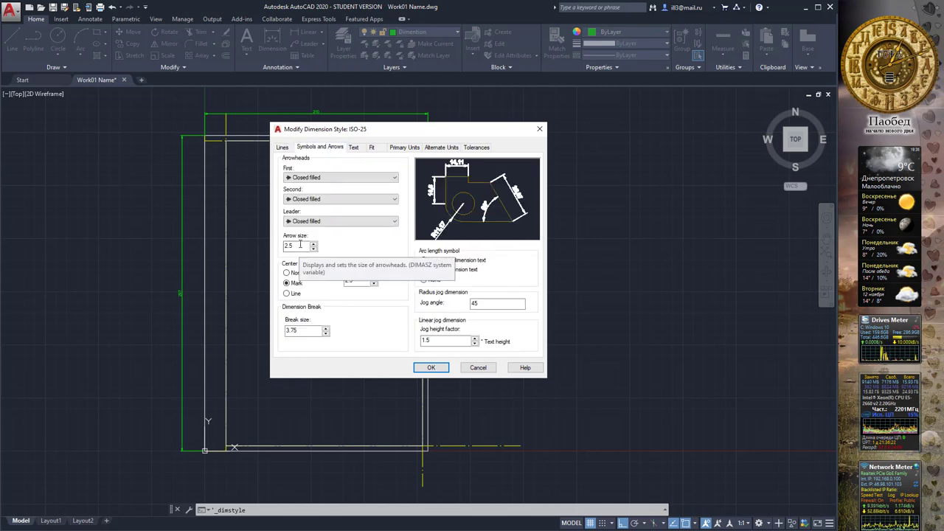
{"action": "left_click_drag", "start_coordinate": [299, 244], "coordinate": [270, 246]}
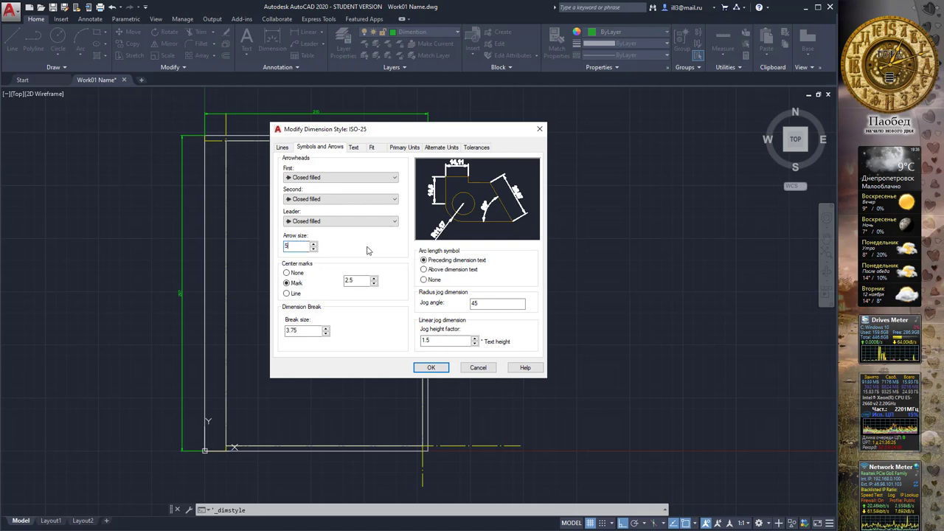
{"action": "left_click", "coordinate": [355, 148]}
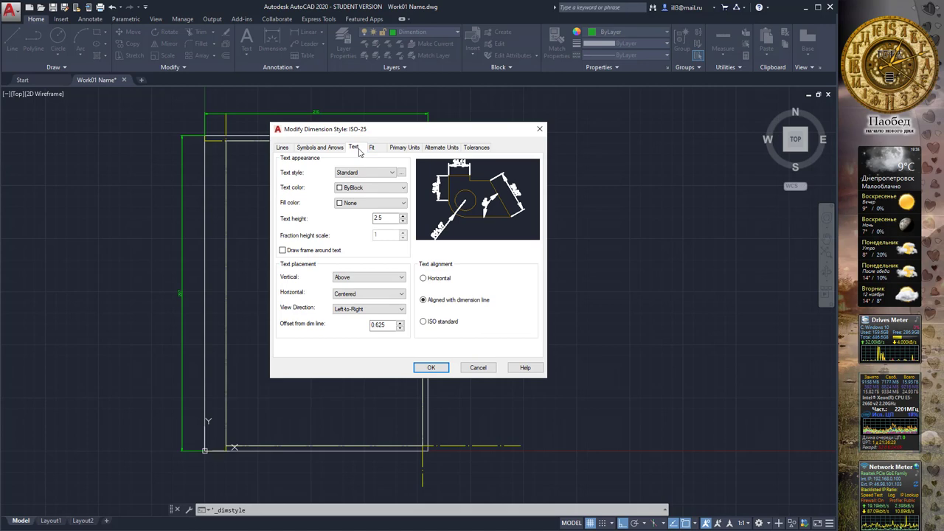
{"action": "double_click", "coordinate": [373, 219]}
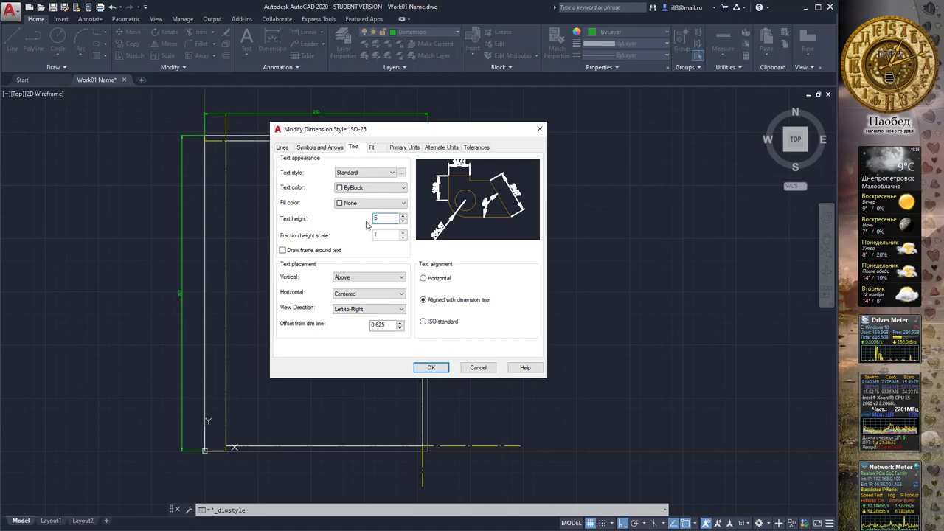
Step: Look over the remaining ISO-25 tabs, then apply the changes and close the style manager
{"action": "left_click", "coordinate": [380, 148]}
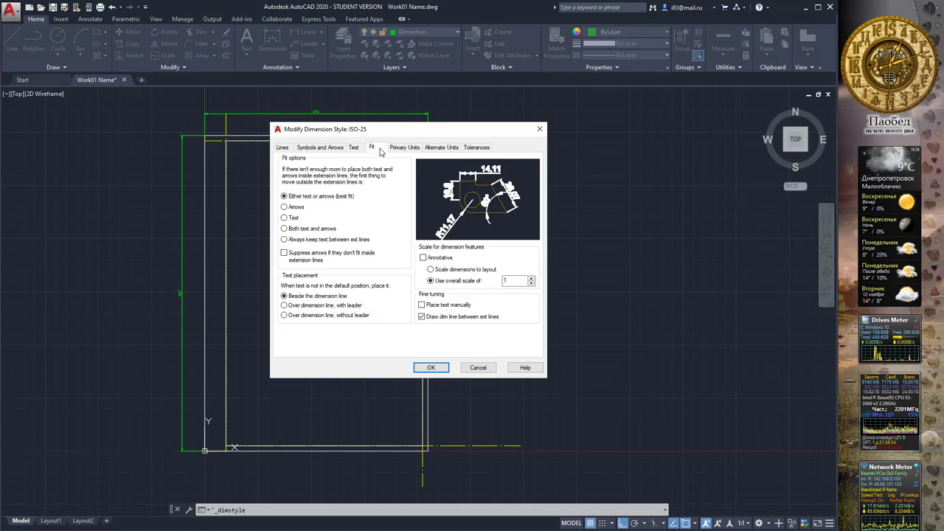
{"action": "left_click", "coordinate": [404, 148]}
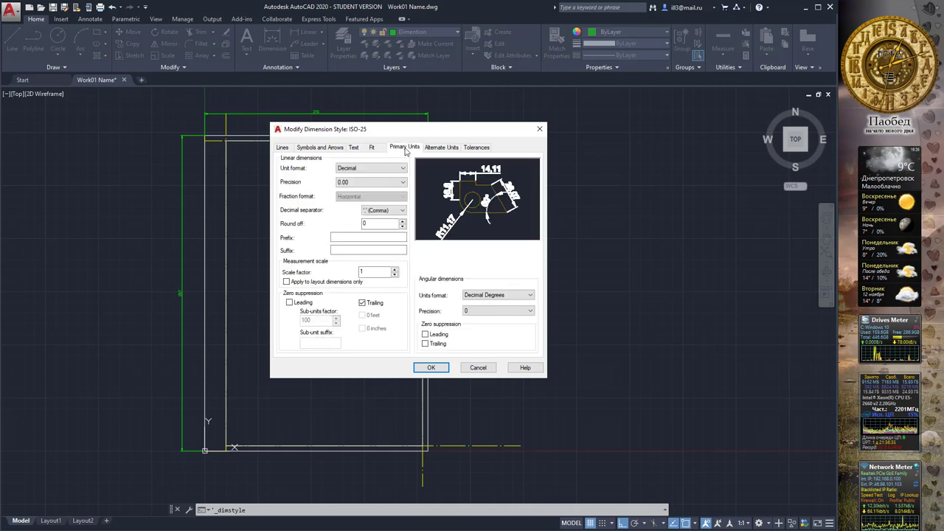
{"action": "left_click", "coordinate": [436, 148]}
{"action": "left_click", "coordinate": [466, 148]}
{"action": "left_click", "coordinate": [441, 147]}
{"action": "left_click", "coordinate": [404, 148]}
{"action": "left_click", "coordinate": [371, 148]}
{"action": "left_click", "coordinate": [353, 147]}
{"action": "left_click", "coordinate": [320, 148]}
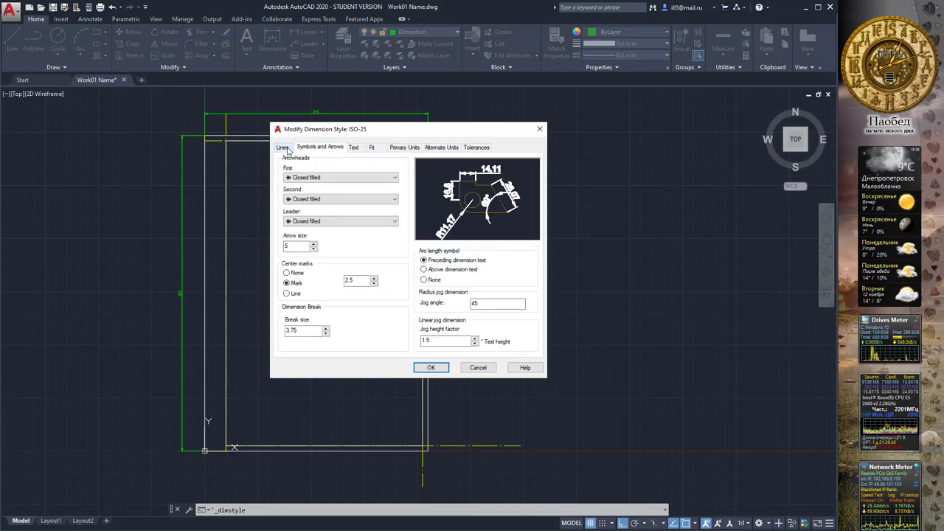
{"action": "left_click", "coordinate": [283, 147]}
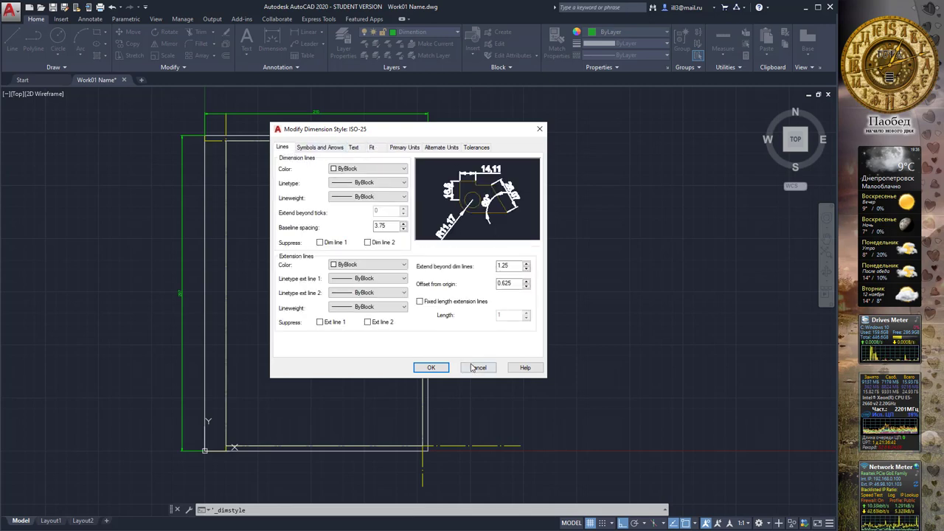
{"action": "left_click", "coordinate": [435, 368]}
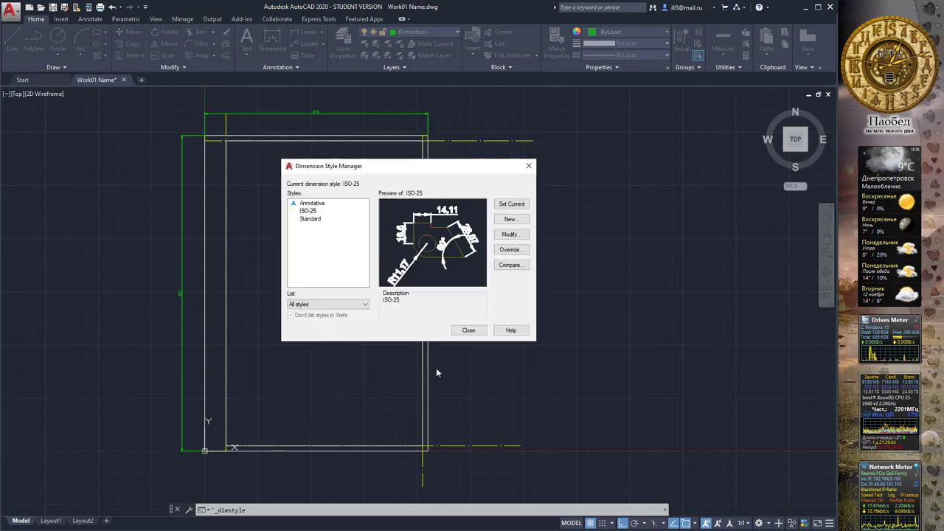
{"action": "left_click", "coordinate": [473, 330]}
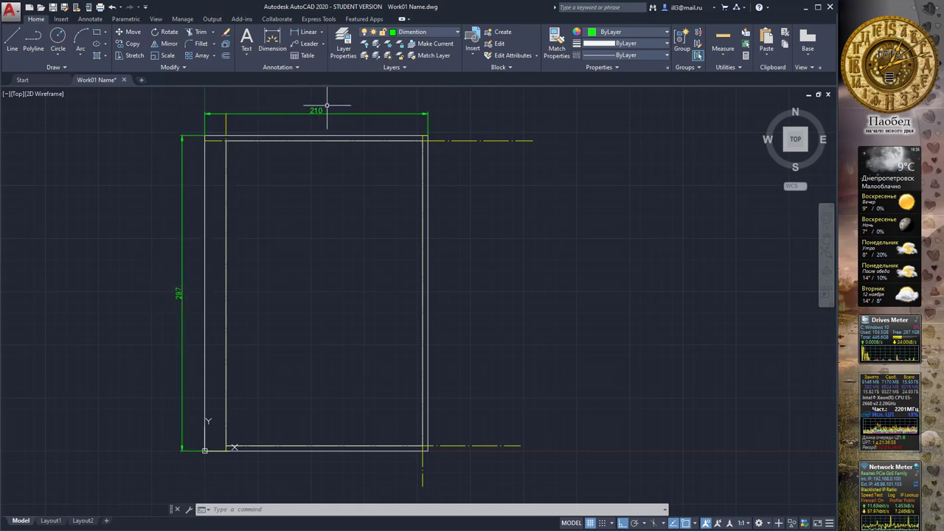
{"action": "mouse_move", "coordinate": [318, 111]}
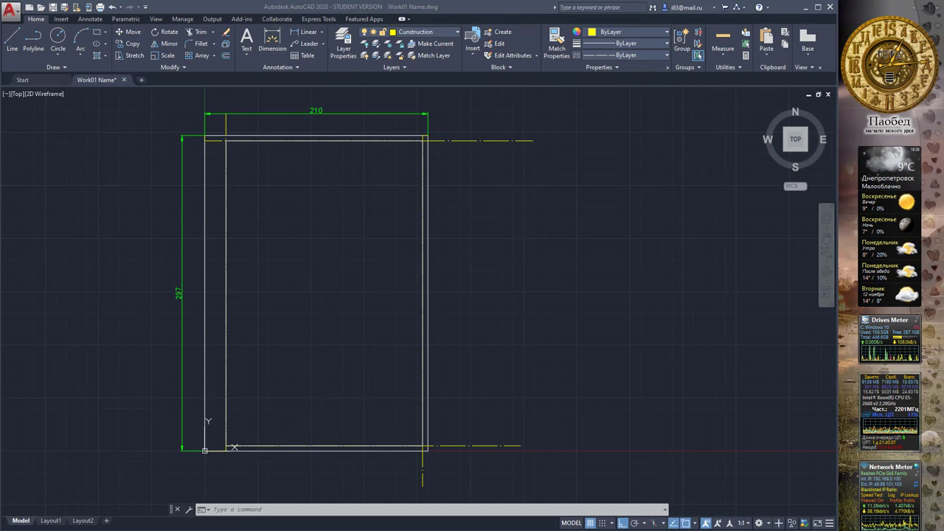
Step: Review the sheet-size table, slides page and 185 × 55 title block layout, then return to AutoCAD
{"action": "left_click", "coordinate": [165, 501]}
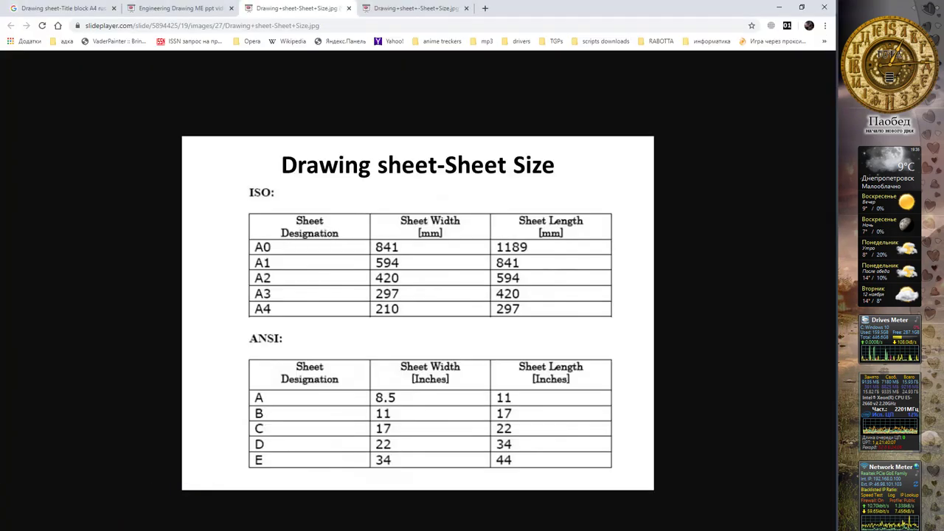
{"action": "left_click", "coordinate": [191, 8]}
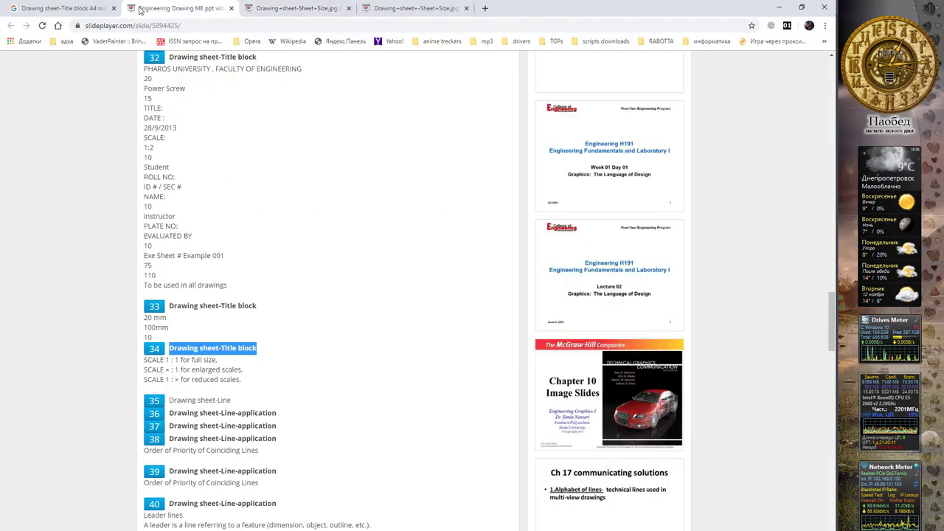
{"action": "left_click", "coordinate": [66, 8]}
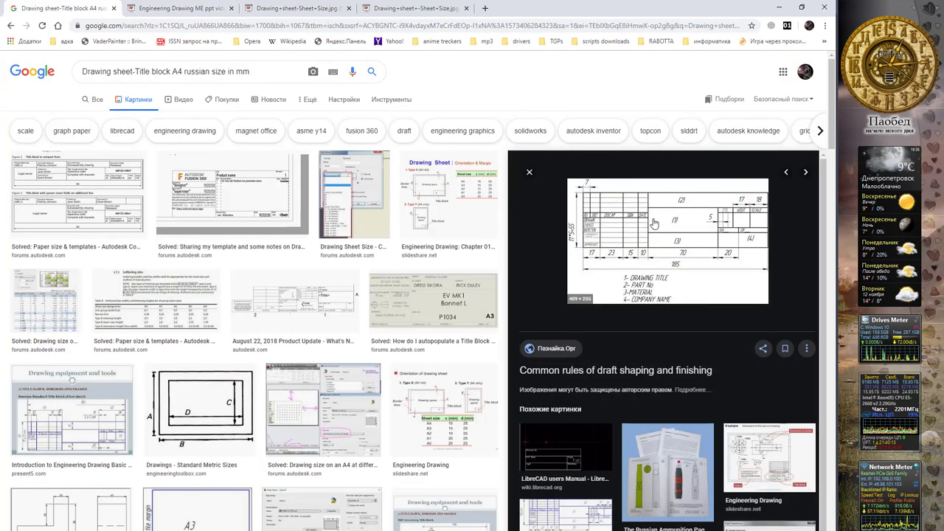
{"action": "scroll", "coordinate": [709, 230], "scroll_direction": "up", "scroll_amount": 3, "text": "ctrl"}
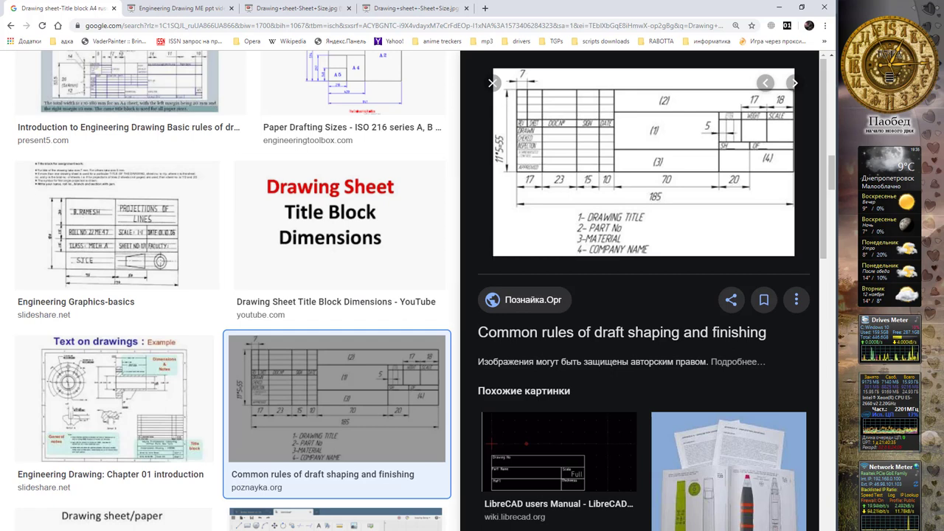
{"action": "key", "text": "alt+Tab"}
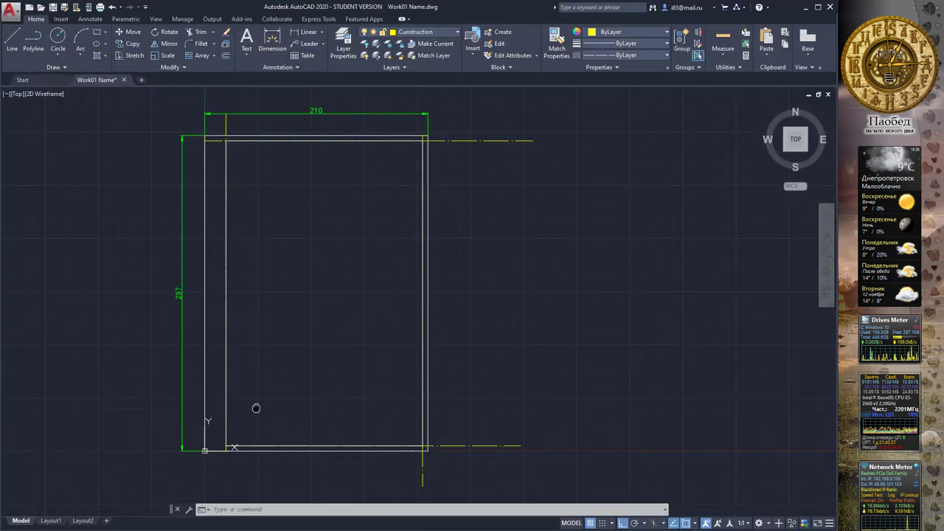
Step: Make Paper Frame the current layer and zoom in on the frame's lower-left corner
{"action": "middle_click_drag", "start_coordinate": [256, 404], "coordinate": [258, 330]}
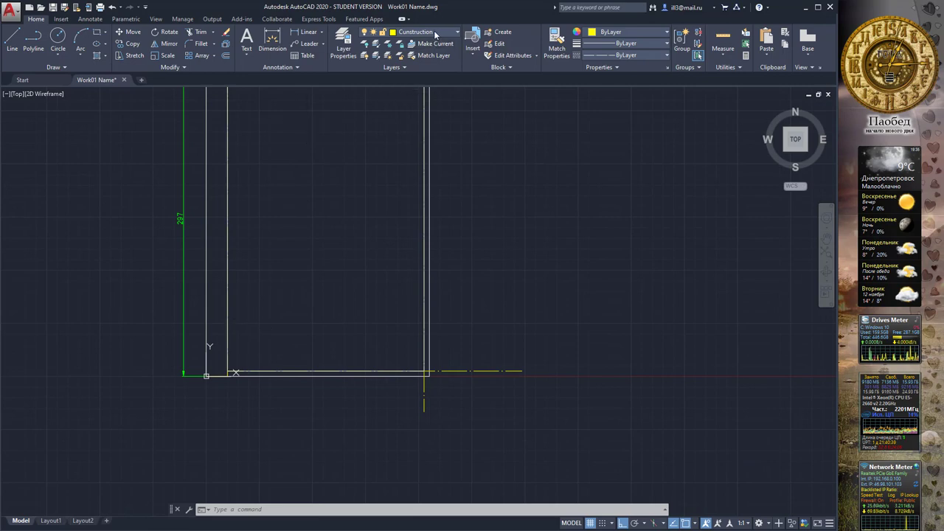
{"action": "left_click", "coordinate": [435, 32]}
{"action": "left_click", "coordinate": [414, 116]}
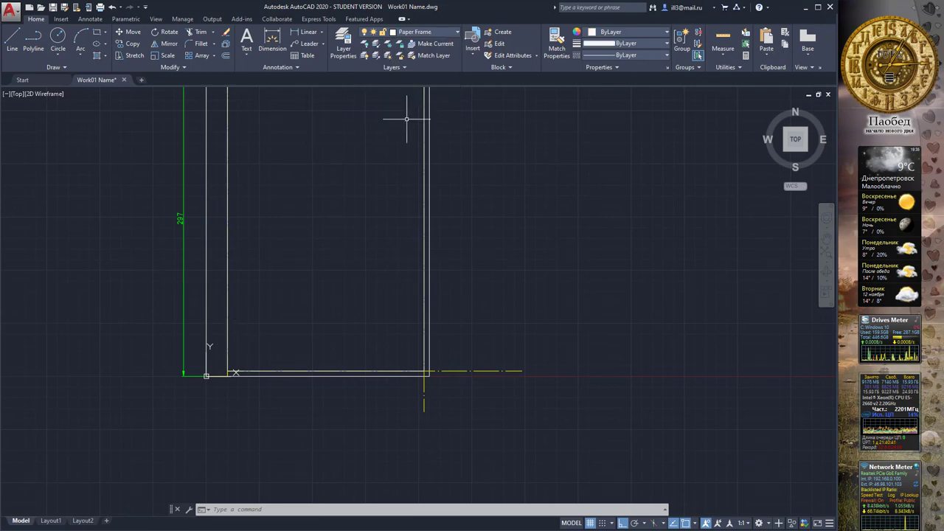
{"action": "mouse_move", "coordinate": [344, 158]}
{"action": "middle_mouse_down"}
{"action": "mouse_move", "coordinate": [371, 202]}
{"action": "mouse_move", "coordinate": [357, 229]}
{"action": "middle_mouse_up"}
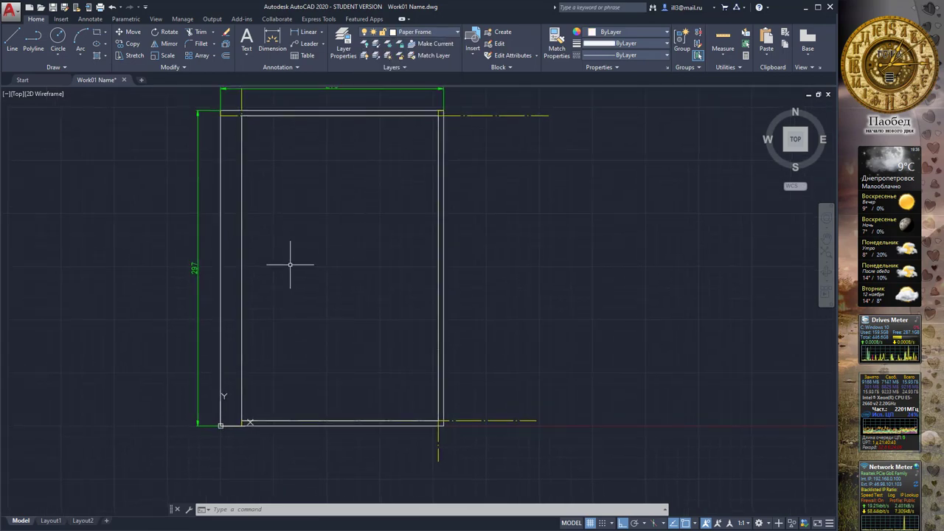
{"action": "scroll", "coordinate": [289, 259], "scroll_direction": "up", "scroll_amount": 4}
{"action": "middle_click_drag", "start_coordinate": [288, 331], "coordinate": [311, 283]}
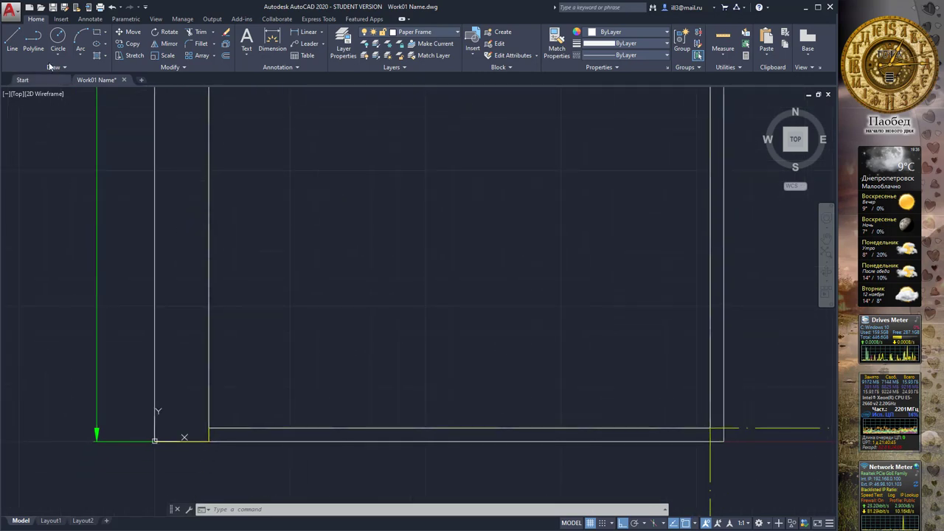
Step: Draw a line across the frame 55 units above its bottom edge, then switch to Chrome
{"action": "left_click", "coordinate": [12, 40]}
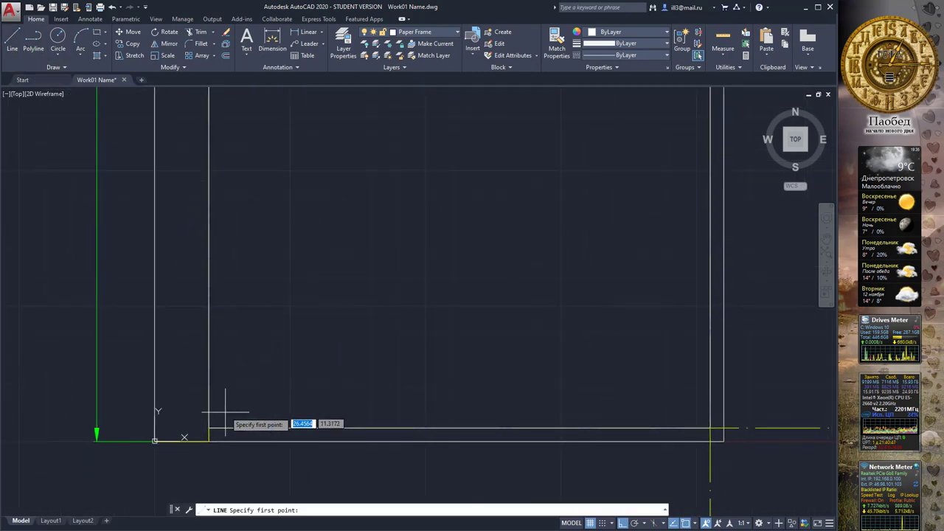
{"action": "left_click", "coordinate": [209, 428]}
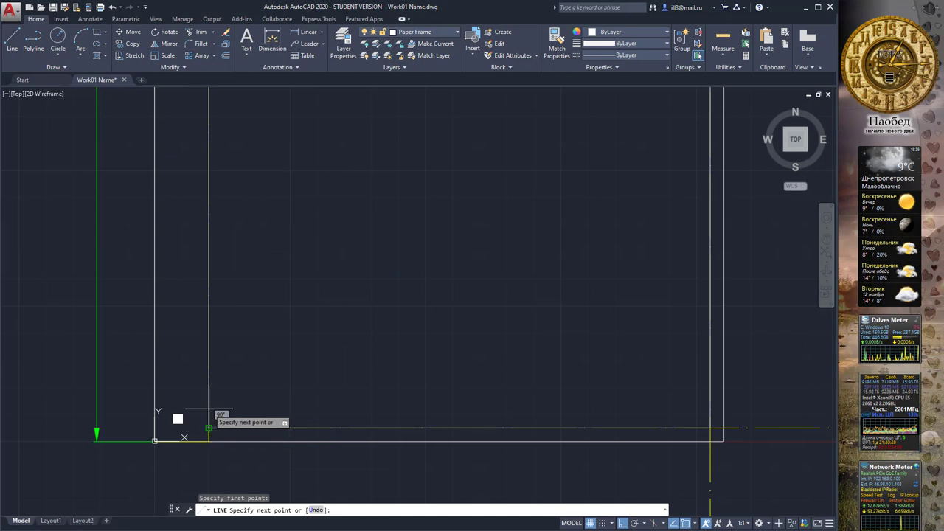
{"action": "type", "text": "55"}
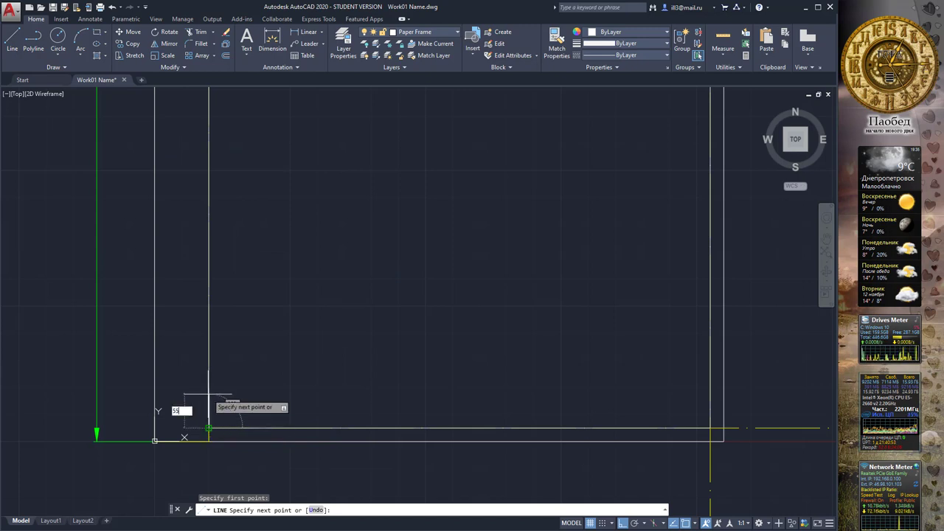
{"action": "key", "text": "Return"}
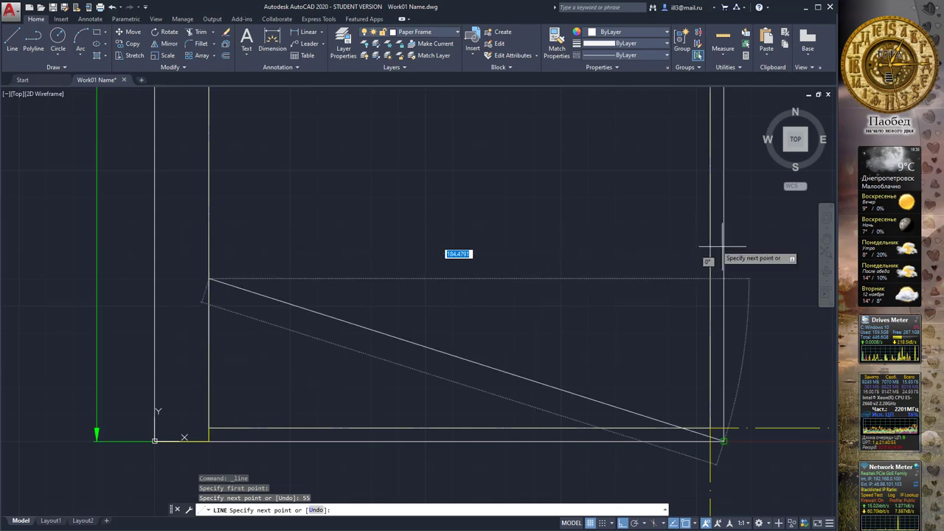
{"action": "left_click", "coordinate": [772, 247]}
{"action": "key", "text": "Escape"}
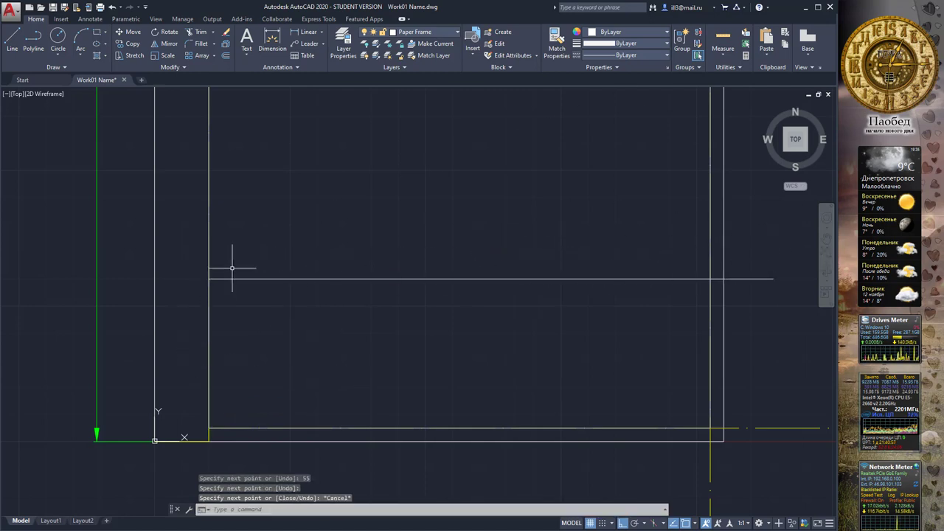
{"action": "key", "text": "alt+Tab"}
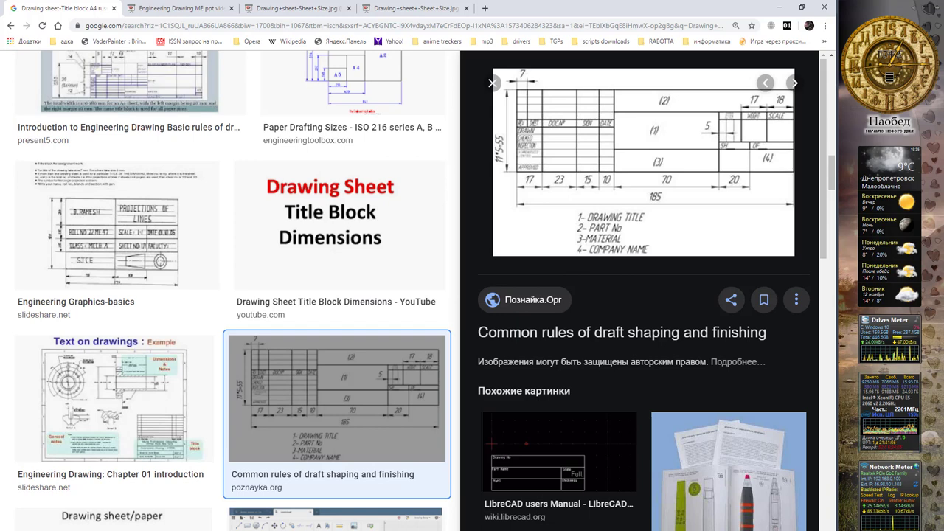
Step: View the A4 title-block stamp search results in Chrome, then go back to AutoCAD
{"action": "key", "text": "alt+Tab"}
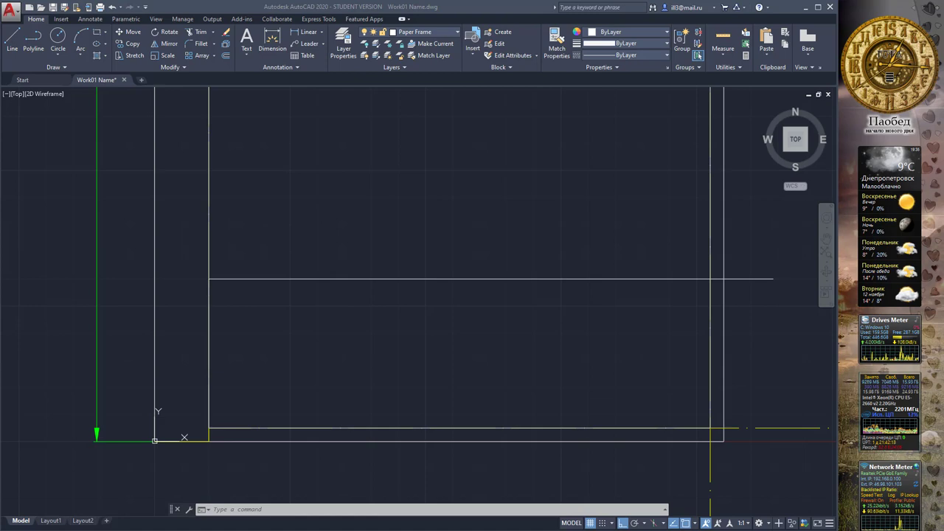
{"action": "left_click", "coordinate": [221, 507]}
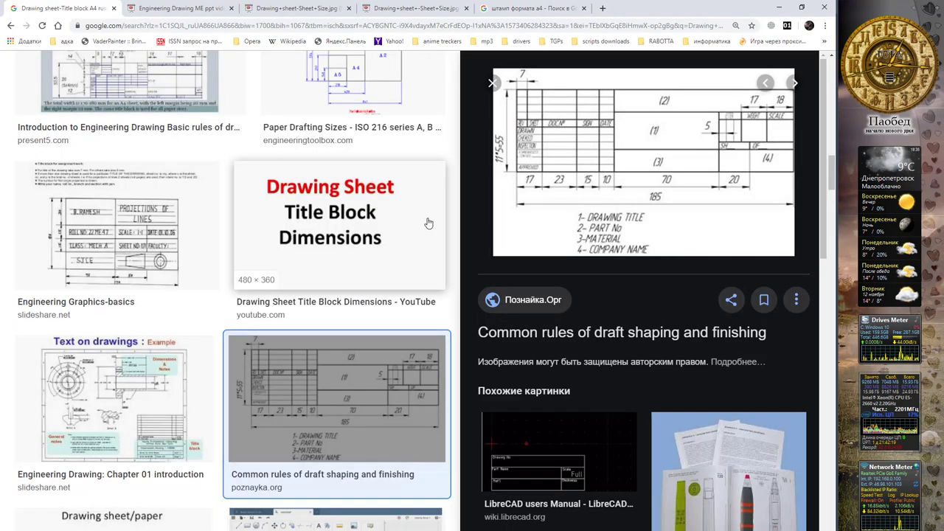
{"action": "left_click", "coordinate": [520, 8]}
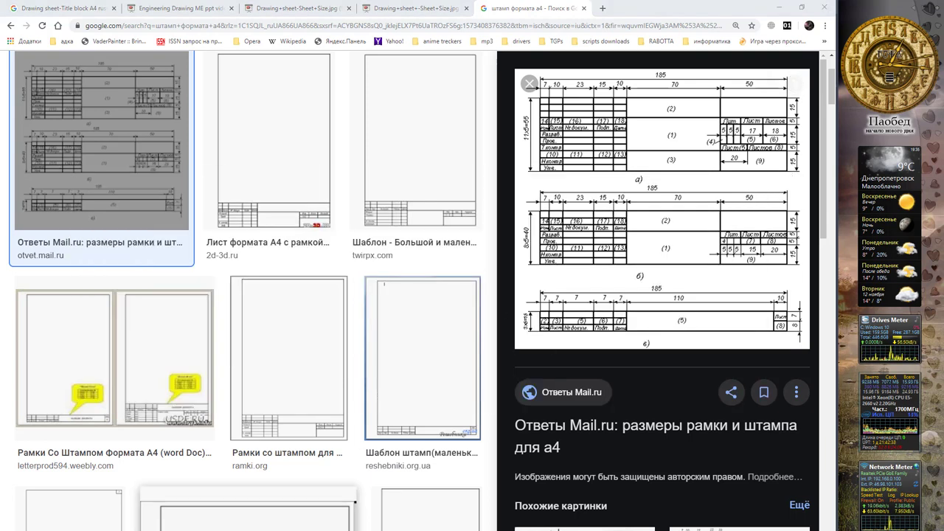
{"action": "key", "text": "alt+Tab"}
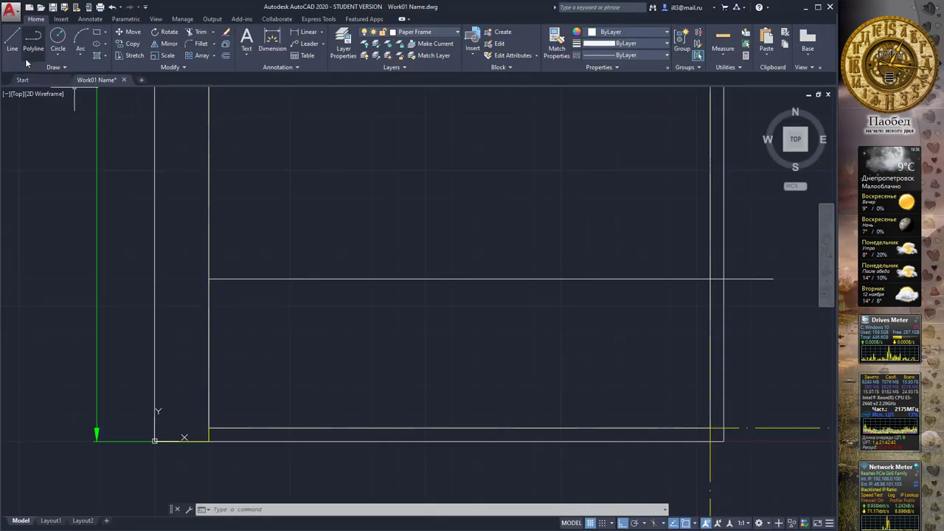
Step: Draw a horizontal title-block line 15 units above the frame's bottom edge
{"action": "left_click", "coordinate": [12, 41]}
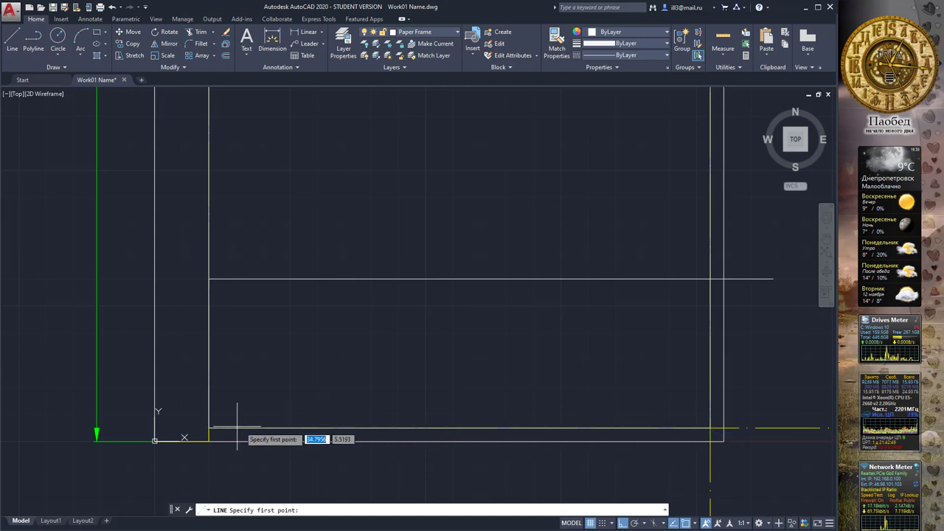
{"action": "left_click", "coordinate": [209, 429]}
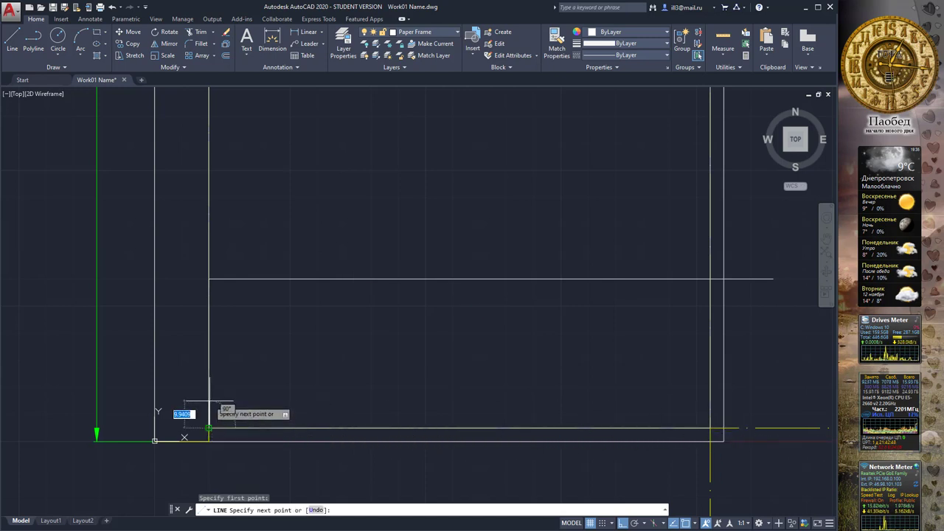
{"action": "type", "text": "15"}
{"action": "key", "text": "Return"}
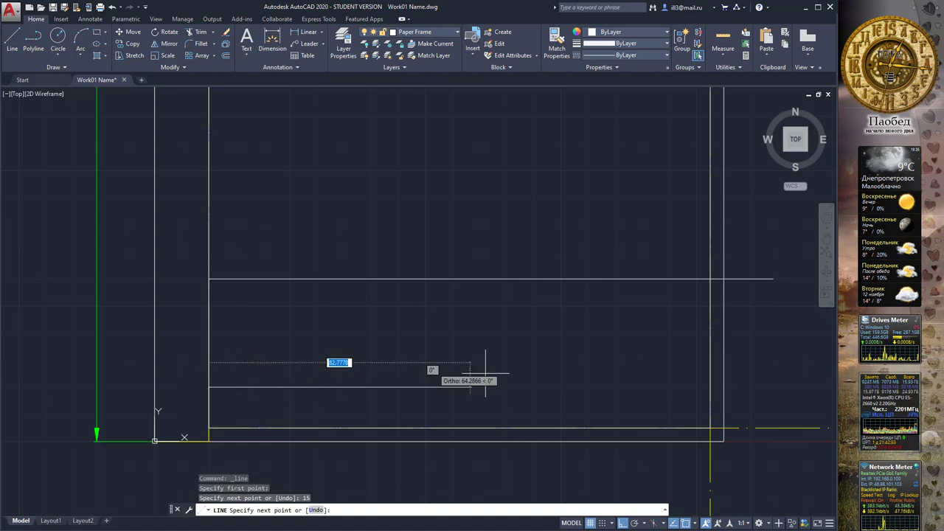
{"action": "left_click", "coordinate": [754, 387]}
{"action": "key", "text": "Escape"}
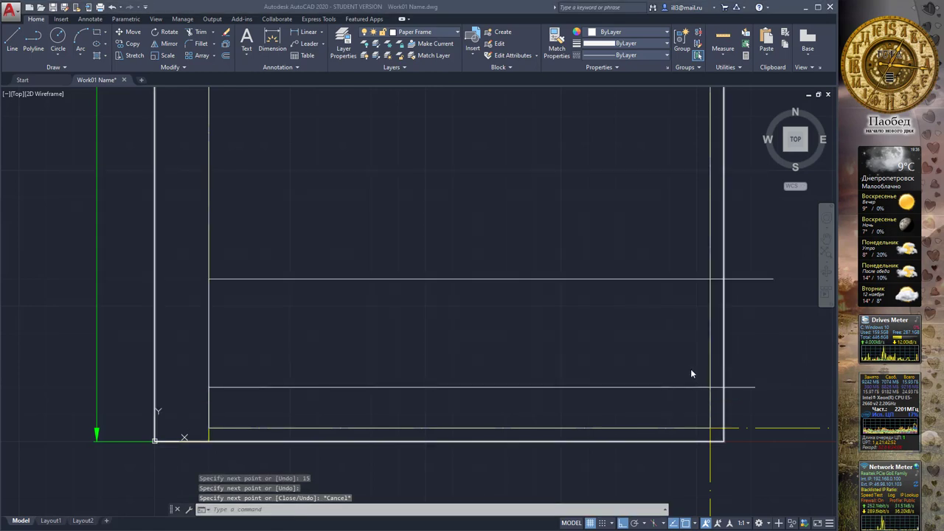
{"action": "key", "text": "alt+Tab"}
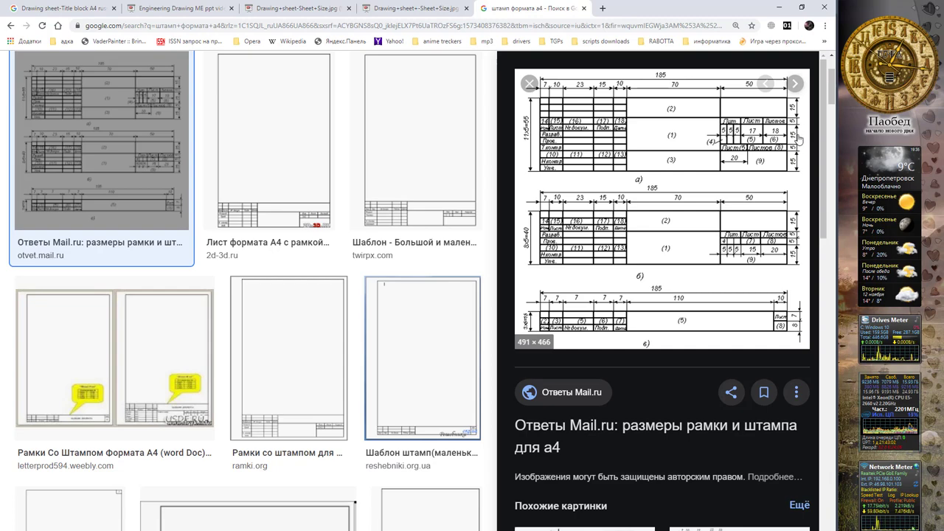
{"action": "key", "text": "alt+Tab"}
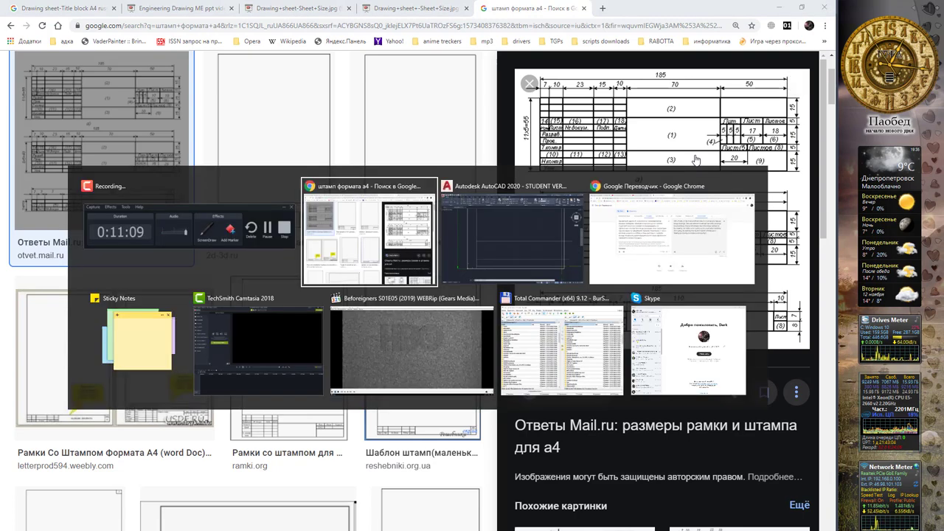
{"action": "key", "text": "alt+Tab"}
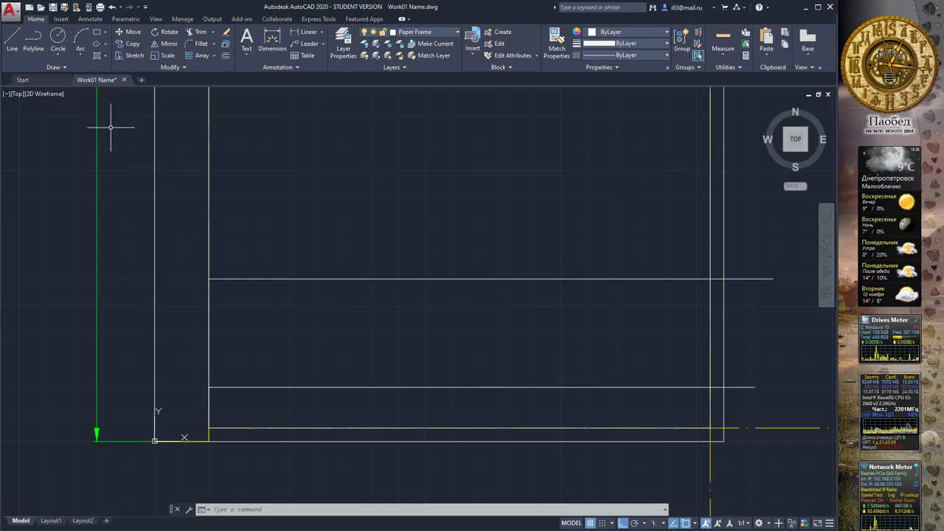
Step: Add a second horizontal line 25 units higher, 40 units above the bottom edge
{"action": "left_click", "coordinate": [12, 46]}
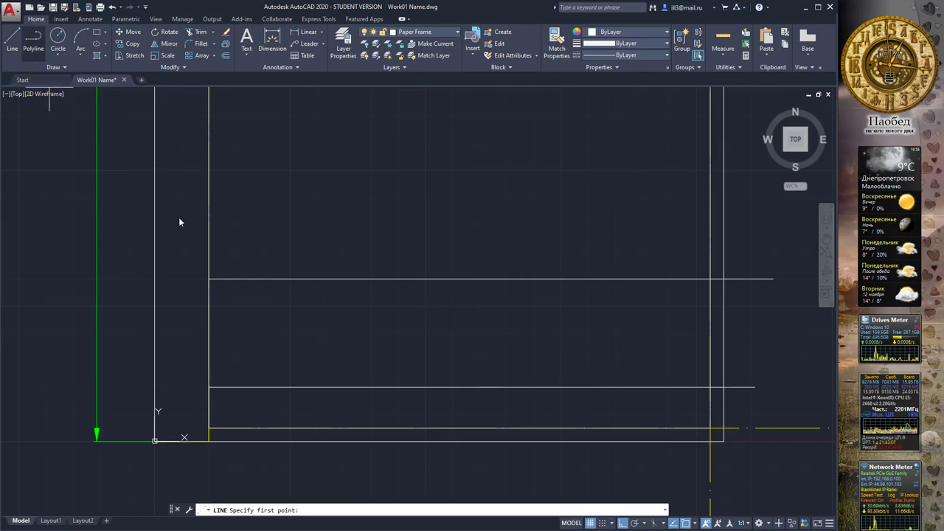
{"action": "left_click", "coordinate": [209, 387]}
{"action": "type", "text": "25"}
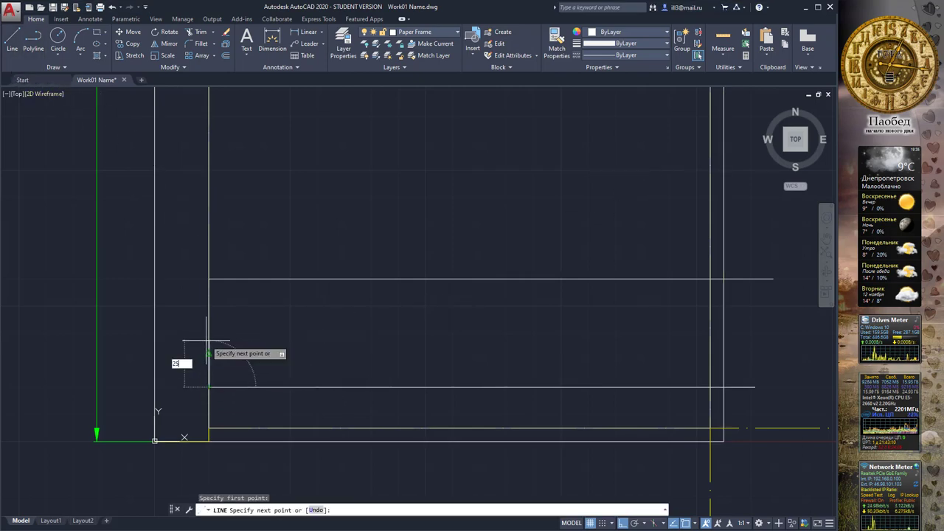
{"action": "key", "text": "Return"}
{"action": "left_click", "coordinate": [783, 328]}
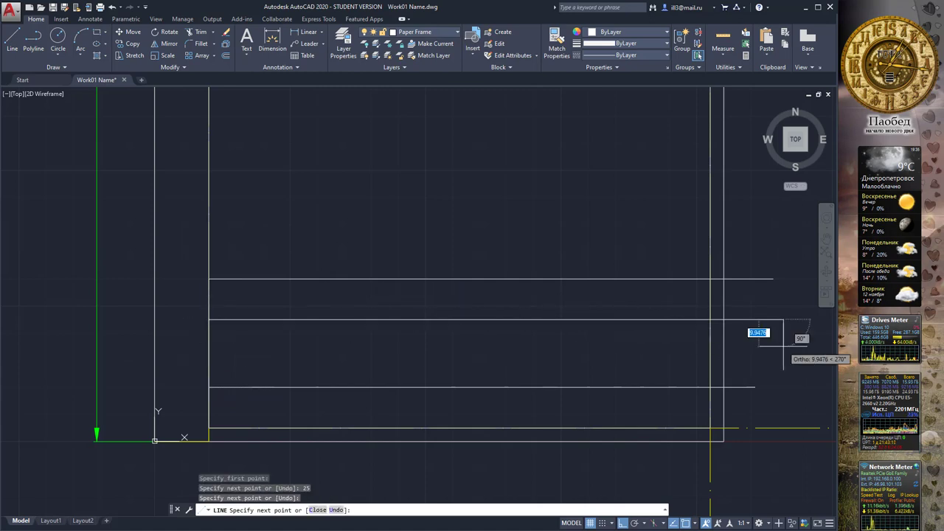
{"action": "key", "text": "Escape"}
{"action": "key", "text": "alt+Tab"}
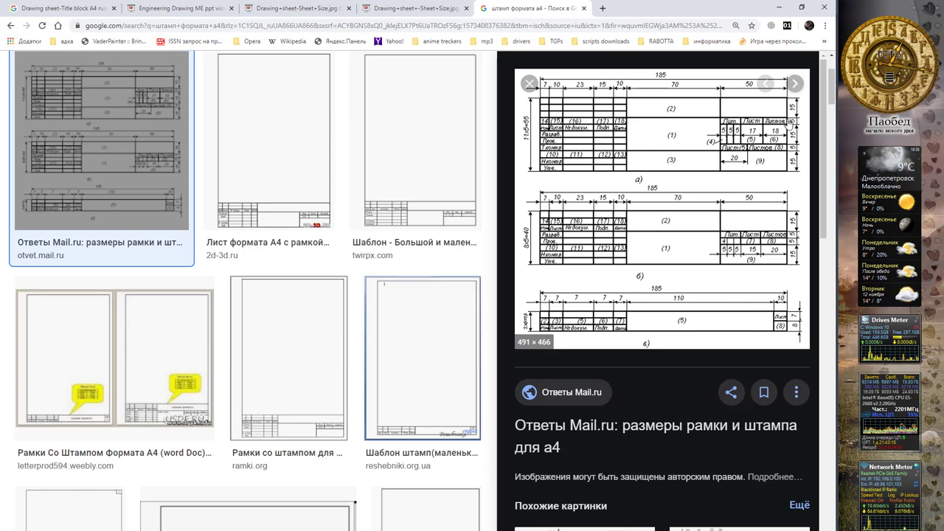
{"action": "key", "text": "alt+Tab"}
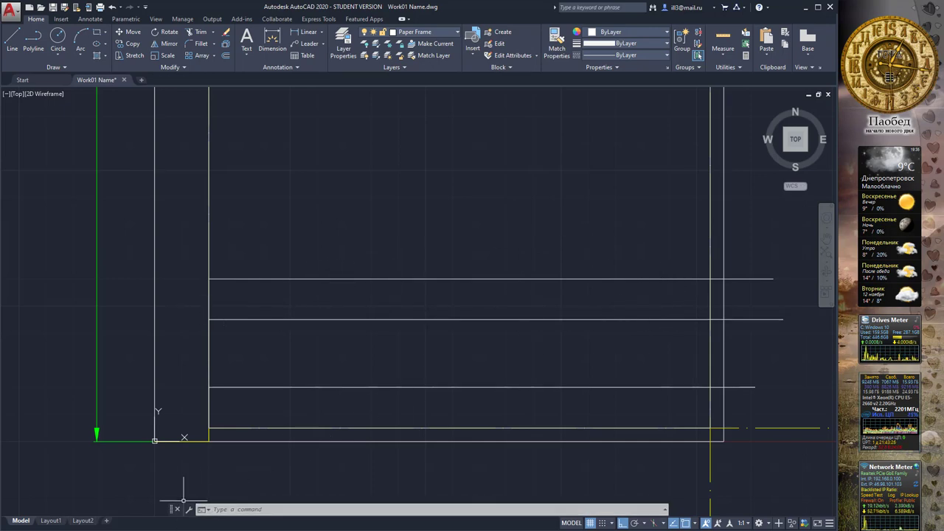
{"action": "left_click", "coordinate": [158, 517]}
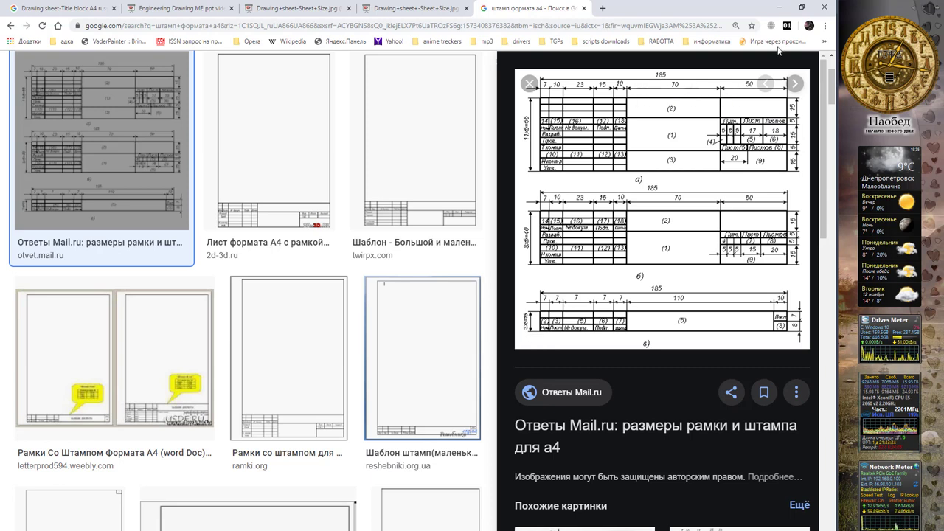
Step: Draw vertical dividers 50 and then 70 units left of the frame's lower-right corner
{"action": "left_click", "coordinate": [780, 8]}
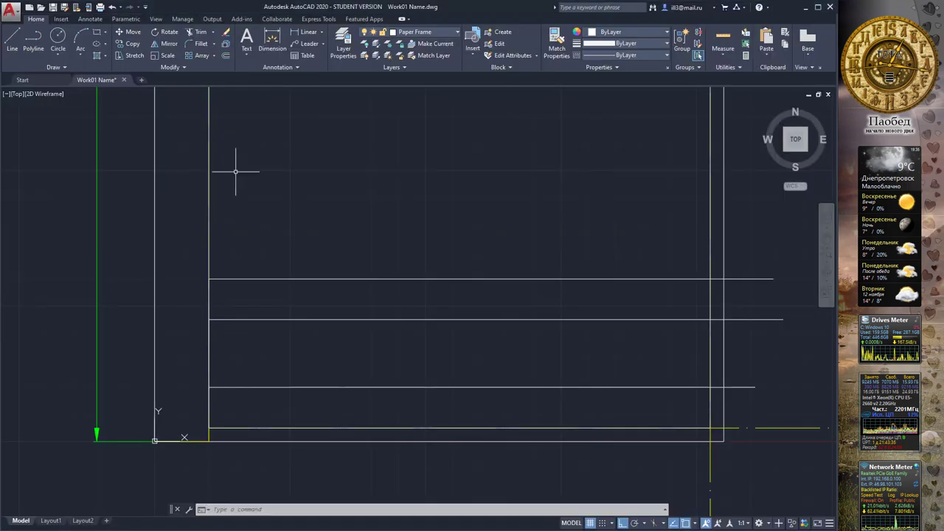
{"action": "left_click", "coordinate": [11, 40]}
{"action": "left_click", "coordinate": [710, 428]}
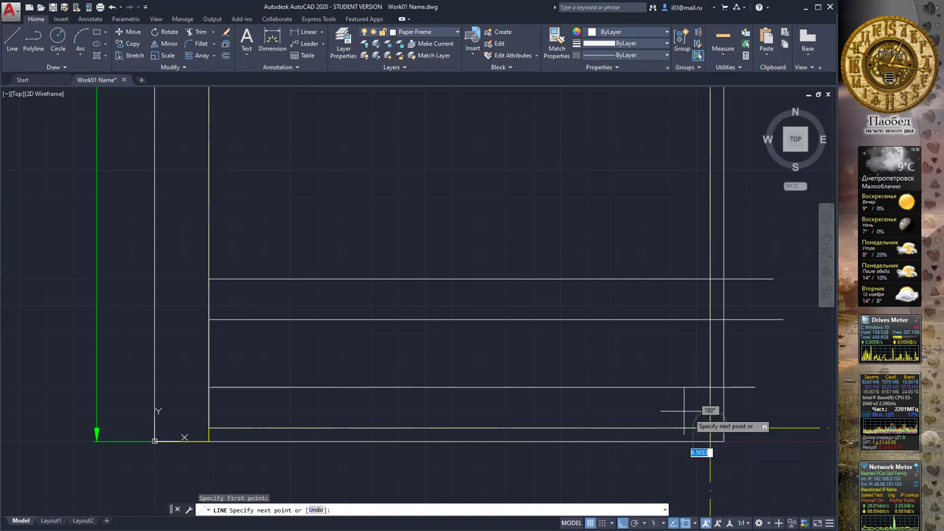
{"action": "type", "text": "50"}
{"action": "key", "text": "Return"}
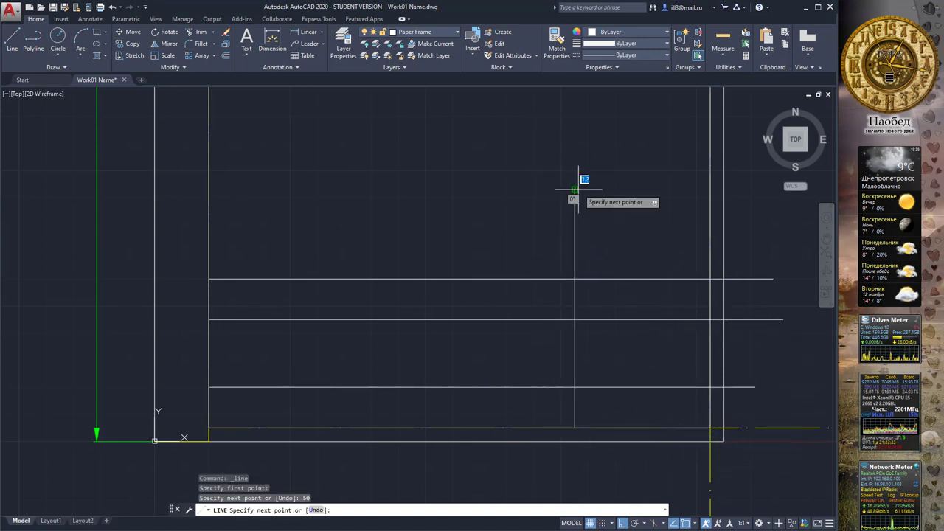
{"action": "left_click", "coordinate": [575, 190]}
{"action": "key", "text": "Escape"}
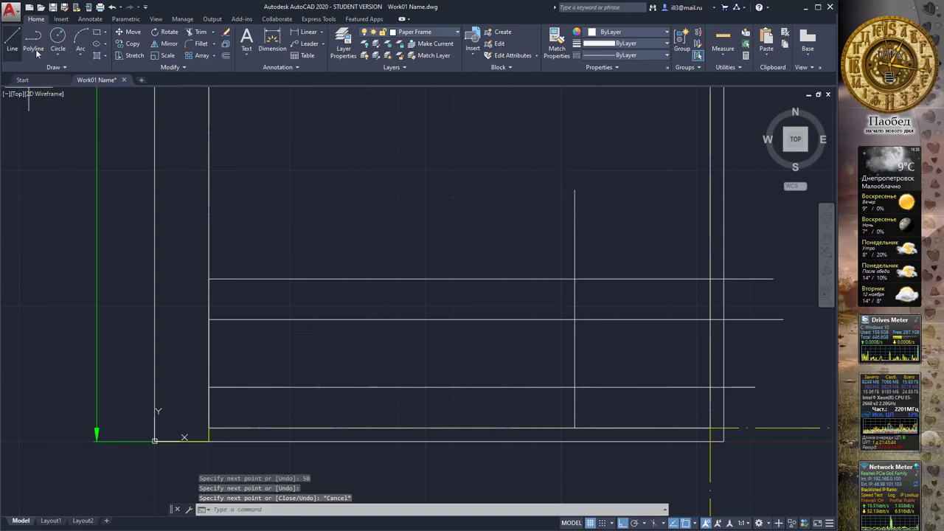
{"action": "left_click", "coordinate": [12, 41]}
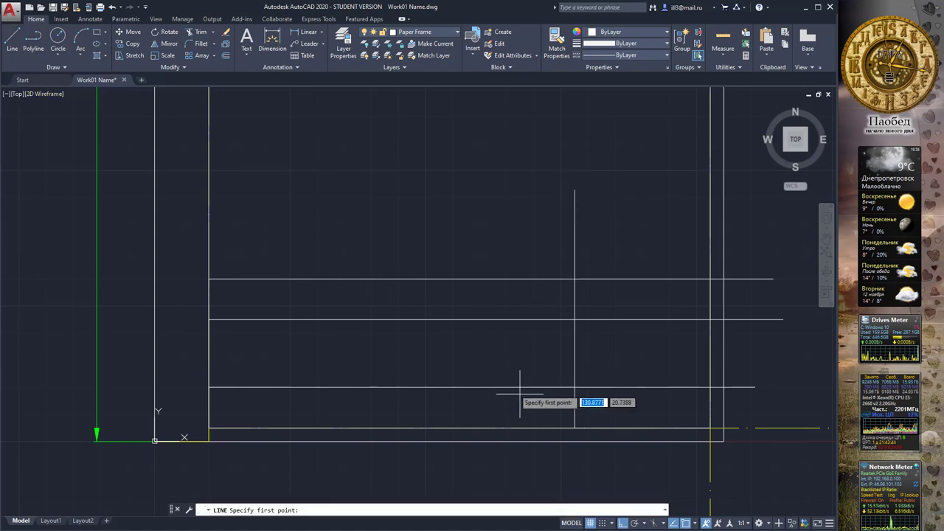
{"action": "left_click", "coordinate": [572, 427]}
{"action": "type", "text": "70"}
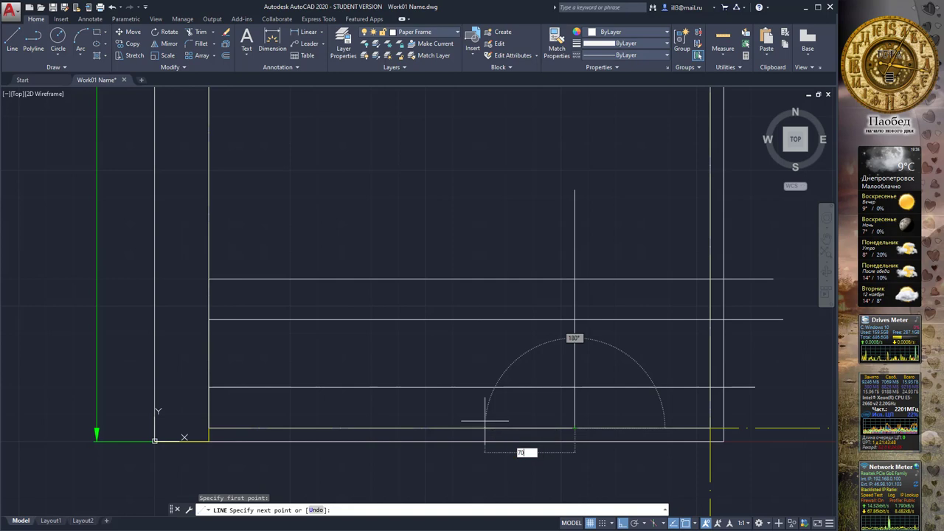
{"action": "key", "text": "Return"}
{"action": "left_click", "coordinate": [477, 189]}
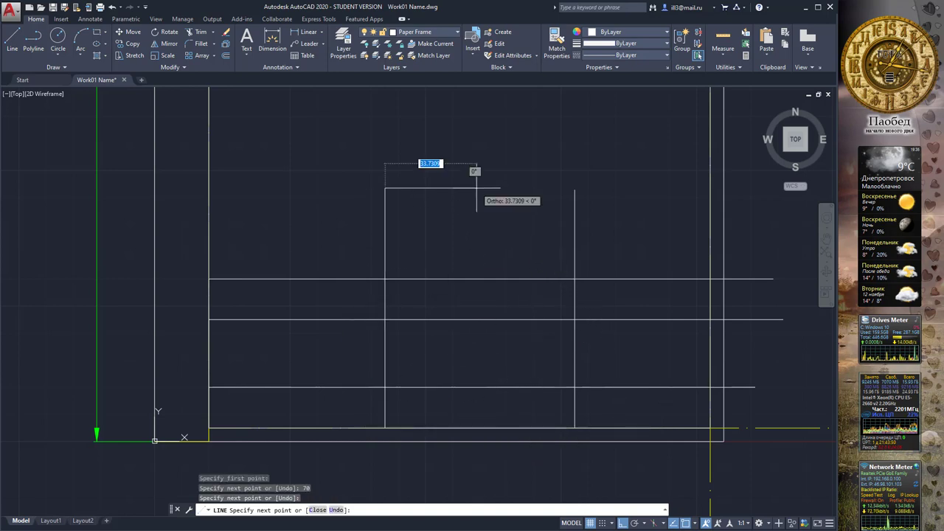
{"action": "key", "text": "Escape"}
Step: Add the next vertical column dividers, offset 10 and 15 units further left
{"action": "key", "text": "alt+Tab"}
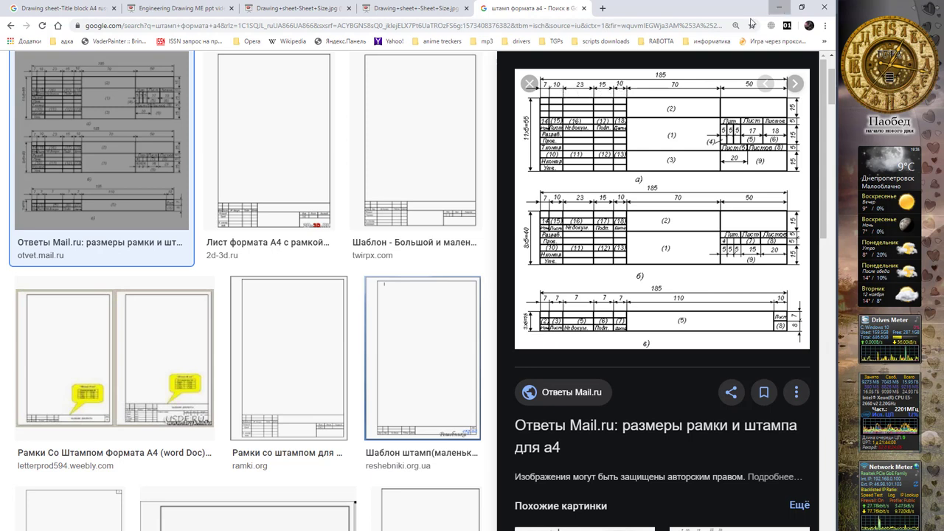
{"action": "left_click", "coordinate": [780, 8]}
{"action": "left_click", "coordinate": [11, 41]}
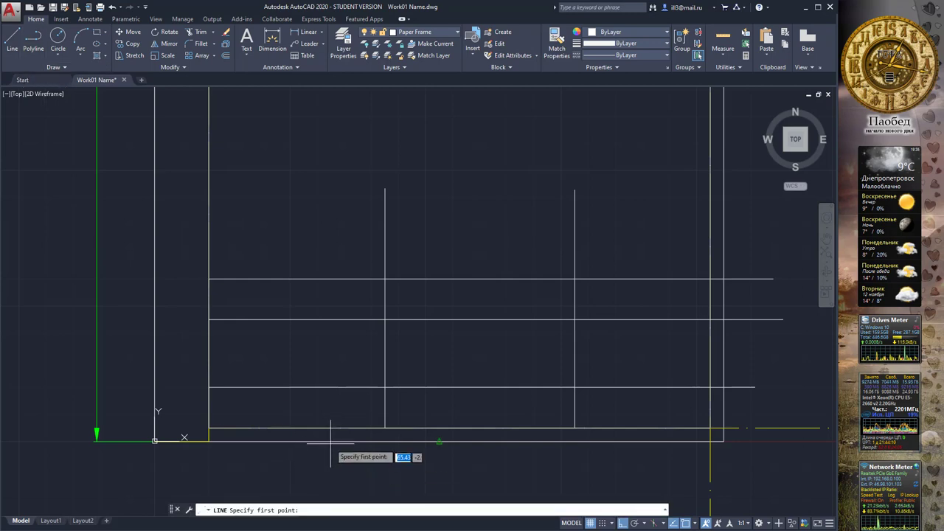
{"action": "left_click", "coordinate": [384, 427]}
{"action": "type", "text": "10"}
{"action": "key", "text": "Return"}
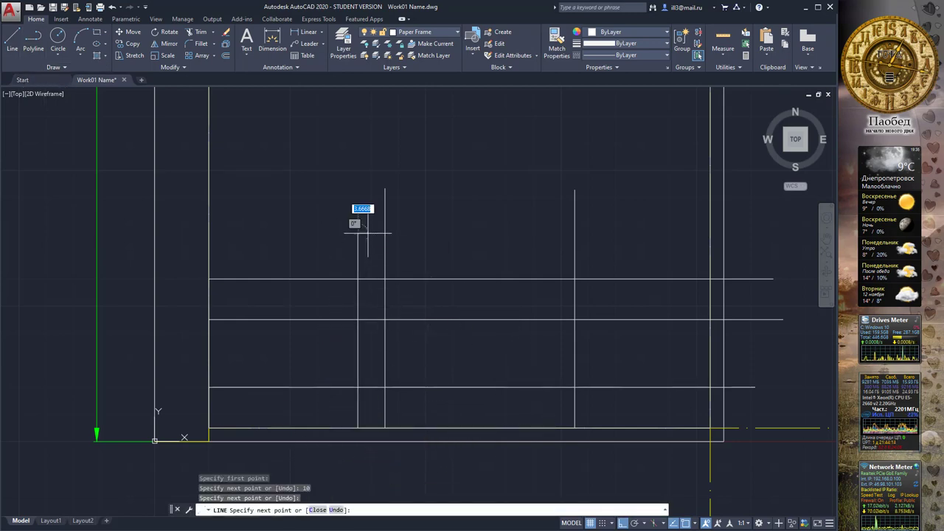
{"action": "left_click", "coordinate": [367, 233]}
{"action": "key", "text": "Escape"}
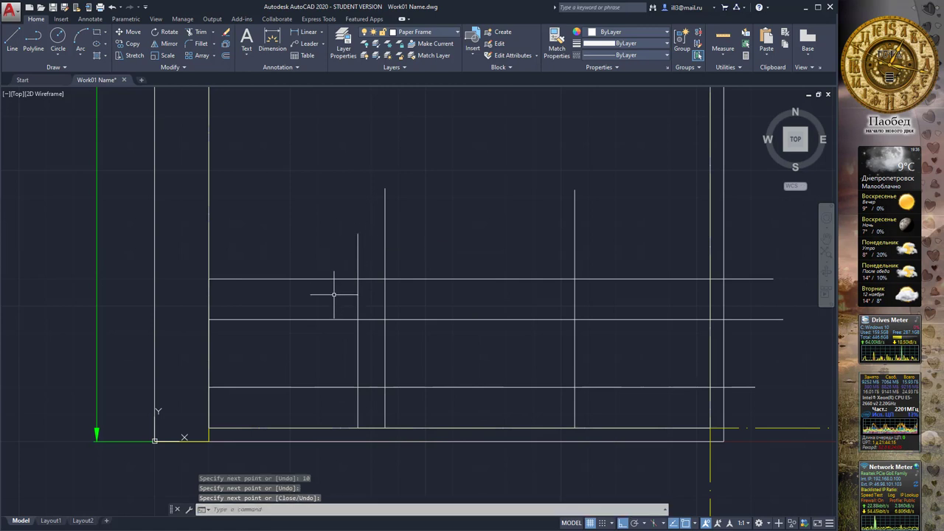
{"action": "key", "text": "space"}
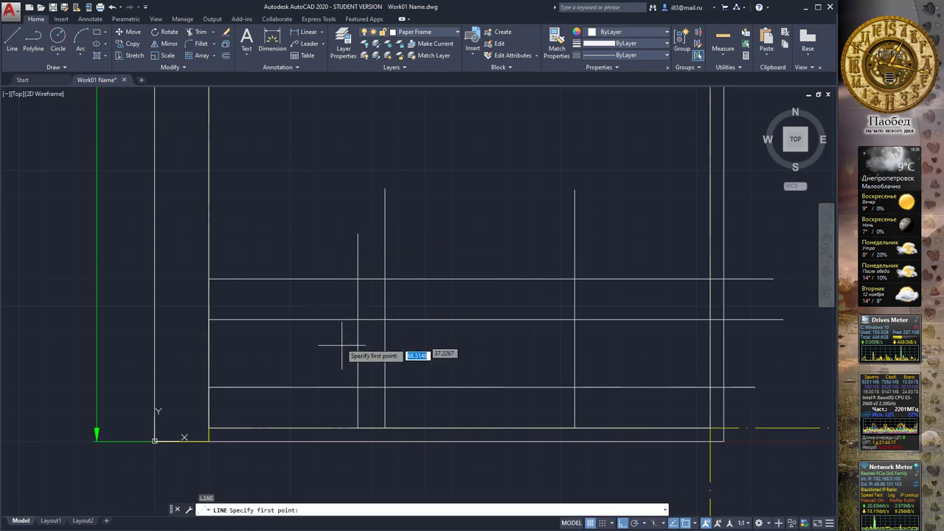
{"action": "left_click", "coordinate": [357, 428]}
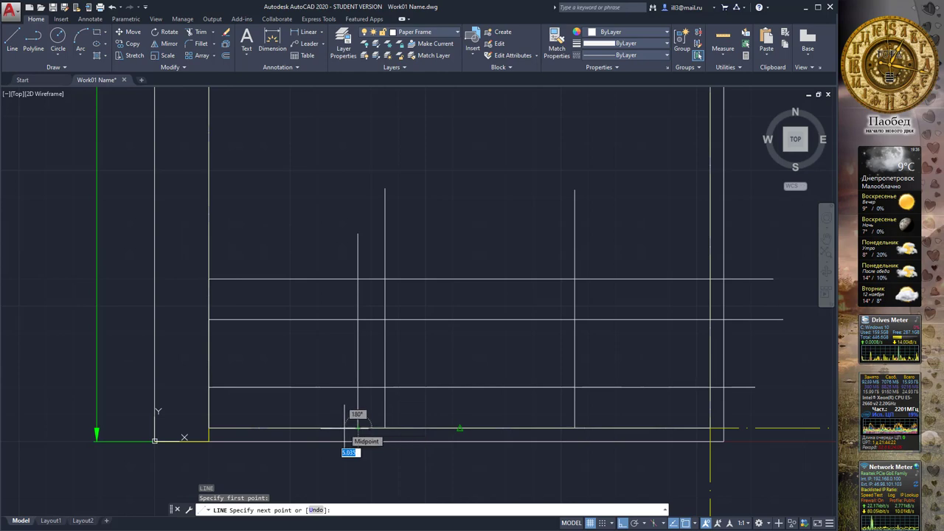
{"action": "key", "text": "alt+Tab"}
{"action": "key", "text": "alt+Tab"}
{"action": "key", "text": "alt+Tab"}
{"action": "key", "text": "alt+Tab"}
{"action": "key", "text": "alt+Tab"}
{"action": "key", "text": "alt+Tab"}
{"action": "key", "text": "alt+Tab"}
{"action": "key", "text": "alt+Tab"}
{"action": "key", "text": "alt+Tab"}
{"action": "key", "text": "alt+Tab"}
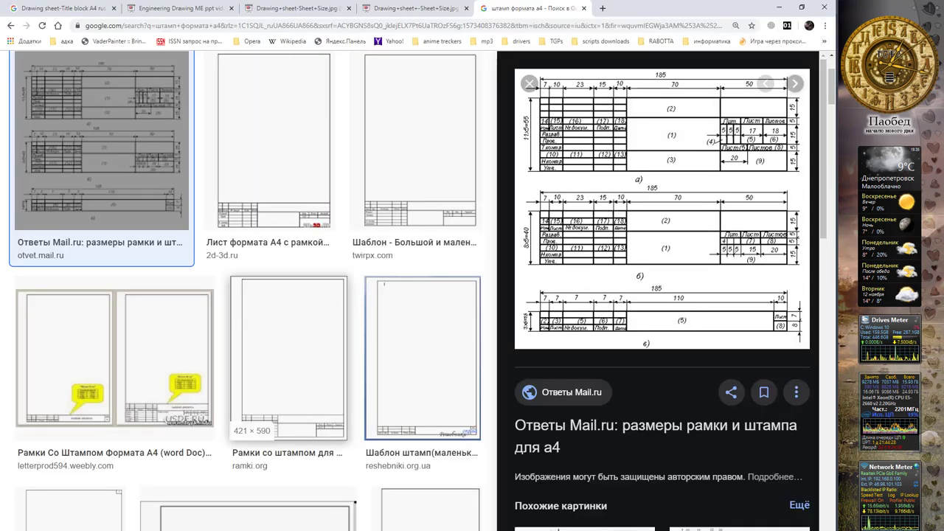
{"action": "key", "text": "alt+Tab"}
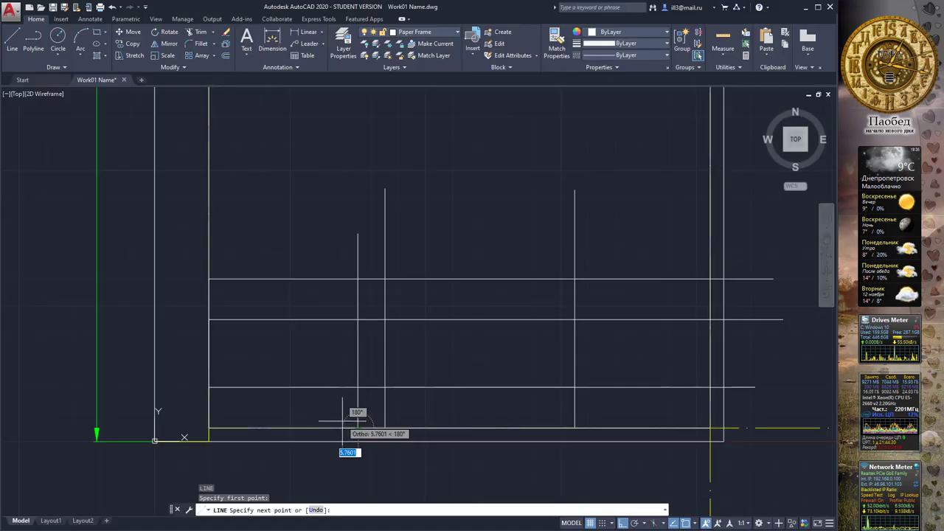
{"action": "key", "text": "Return"}
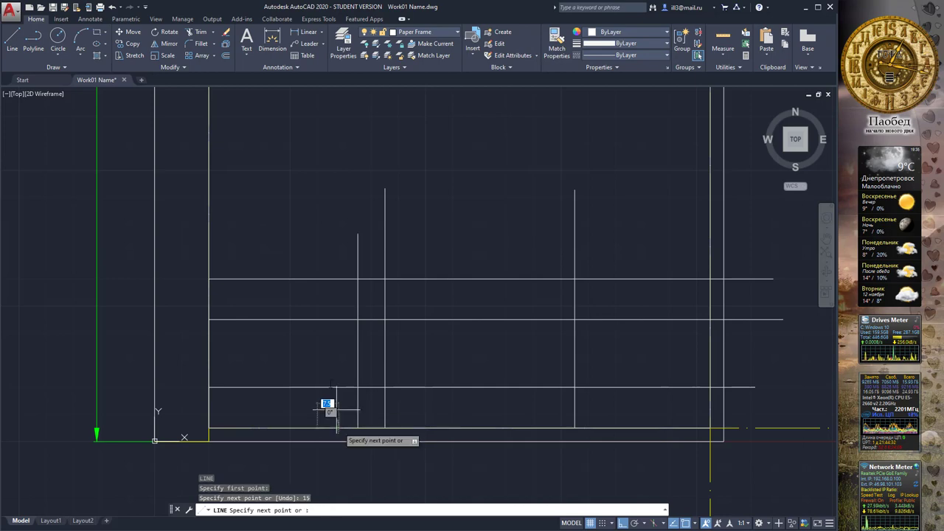
{"action": "left_click", "coordinate": [339, 245]}
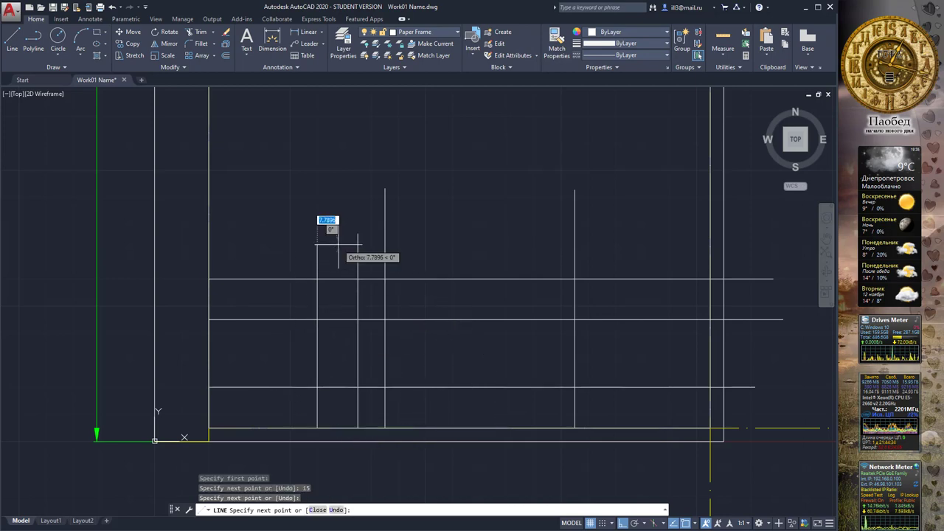
{"action": "key", "text": "Return"}
{"action": "key", "text": "Return"}
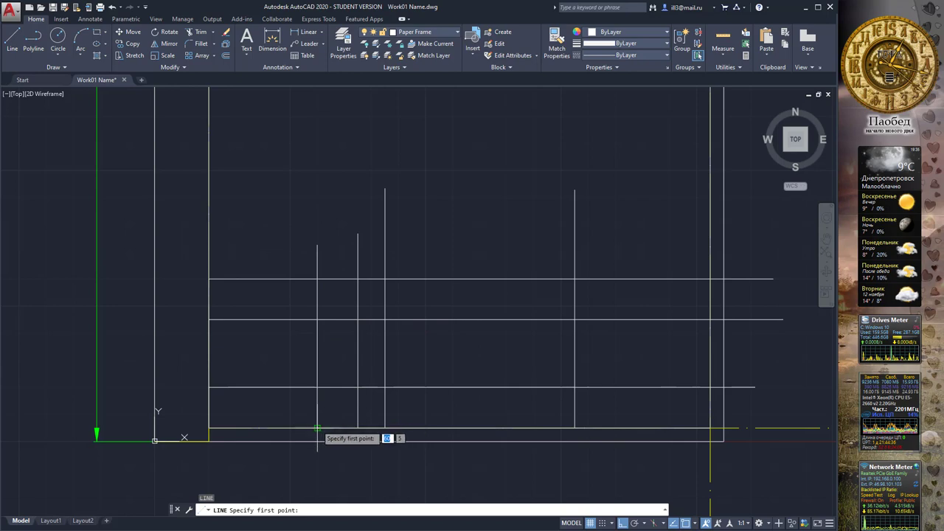
Step: Add the last two vertical dividers, offset 23 and 10 units further left
{"action": "left_click", "coordinate": [317, 427]}
{"action": "type", "text": "23"}
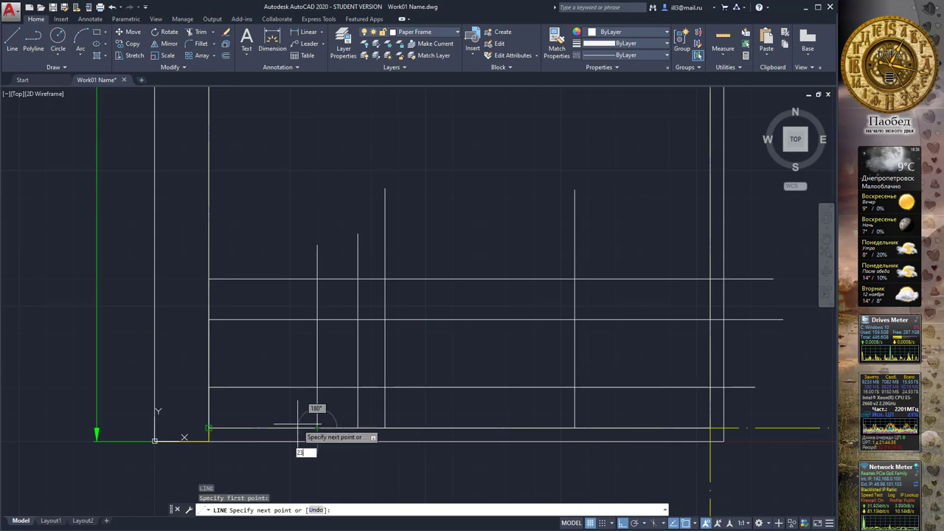
{"action": "key", "text": "Return"}
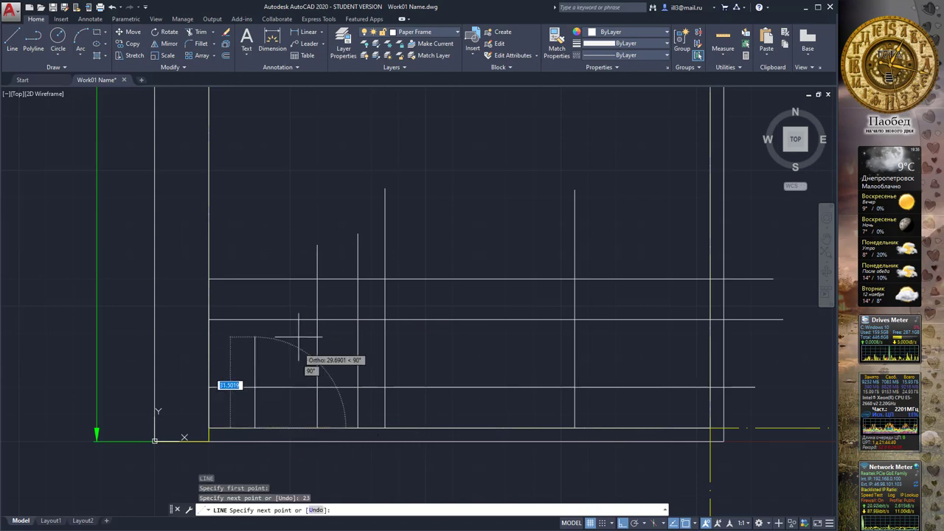
{"action": "left_click", "coordinate": [301, 241]}
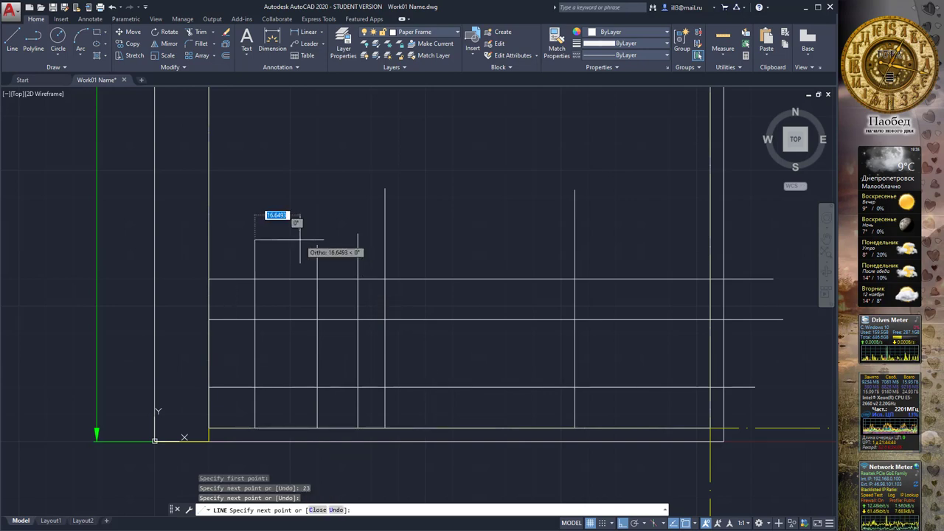
{"action": "key", "text": "alt+Tab"}
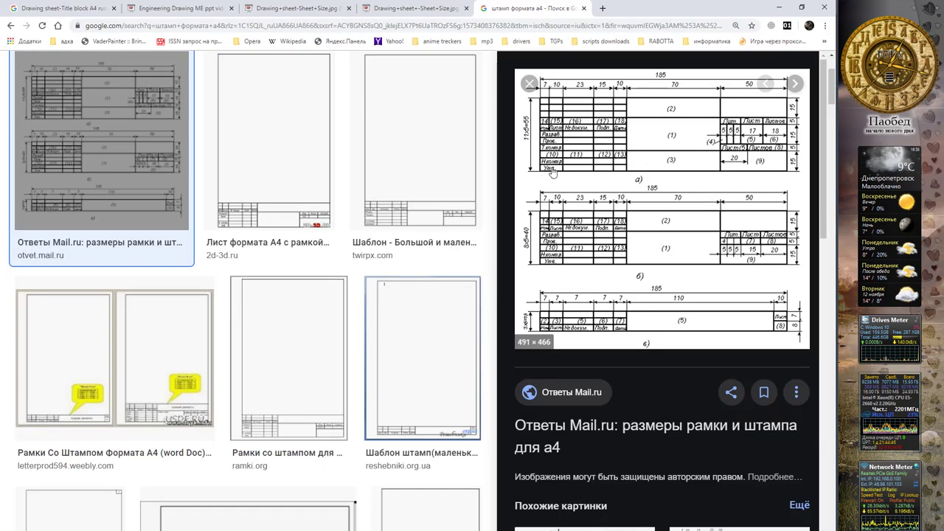
{"action": "key", "text": "alt+Tab"}
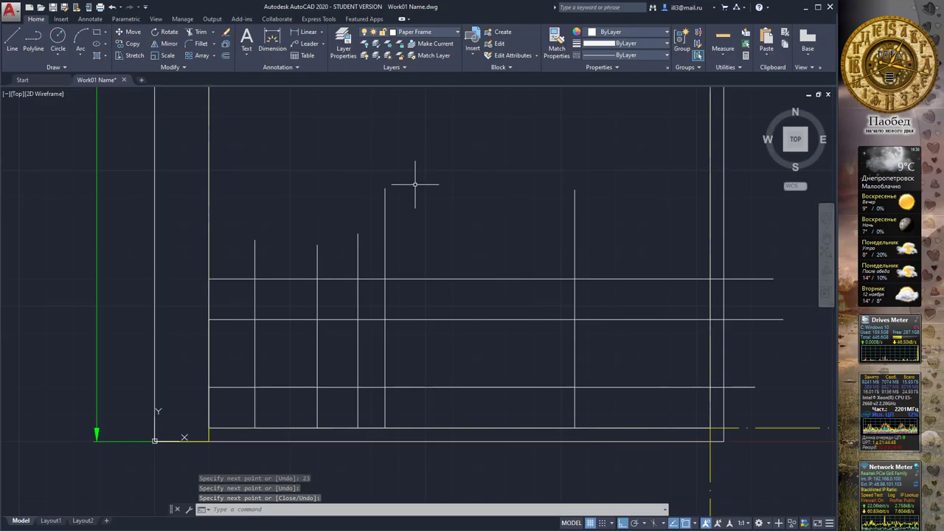
{"action": "left_click", "coordinate": [12, 40]}
{"action": "left_click", "coordinate": [254, 428]}
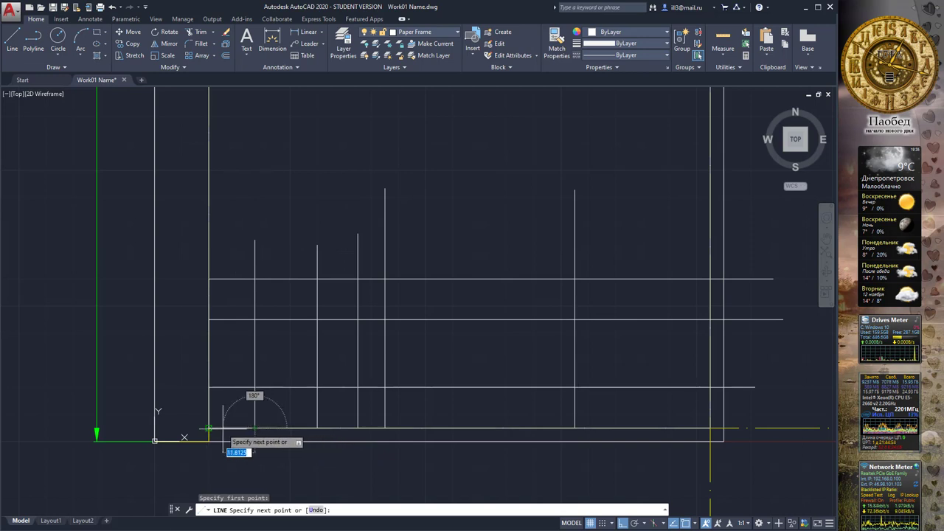
{"action": "key", "text": "Return"}
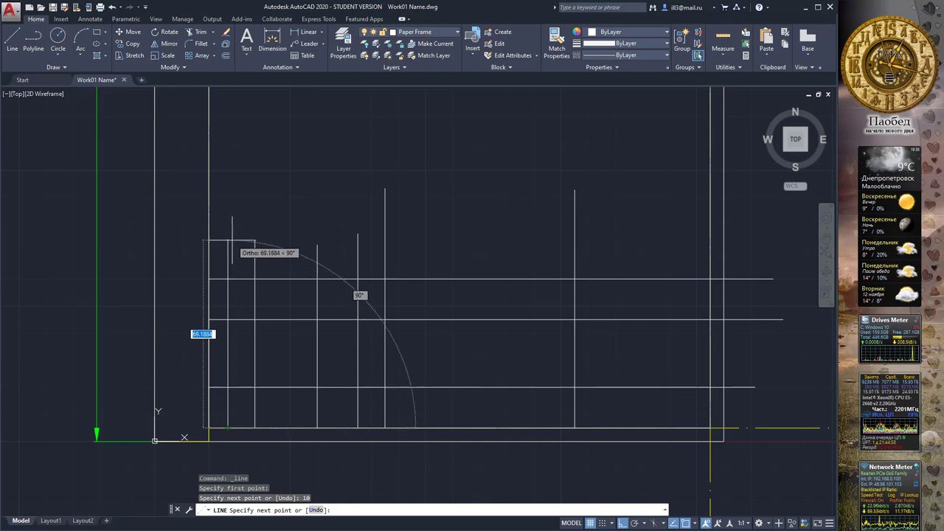
{"action": "left_click", "coordinate": [232, 241]}
{"action": "key", "text": "Escape"}
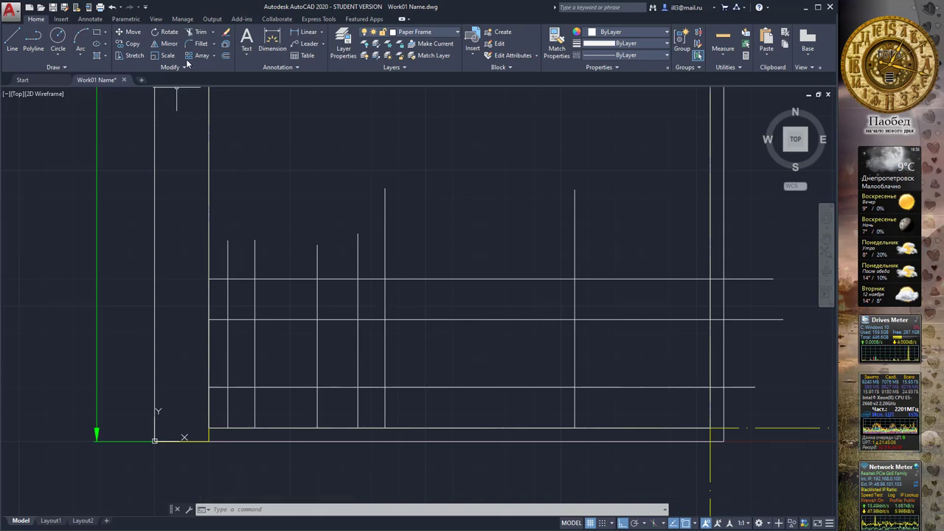
Step: Trim the vertical dividers flush with the title block's top horizontal line
{"action": "left_click", "coordinate": [198, 32]}
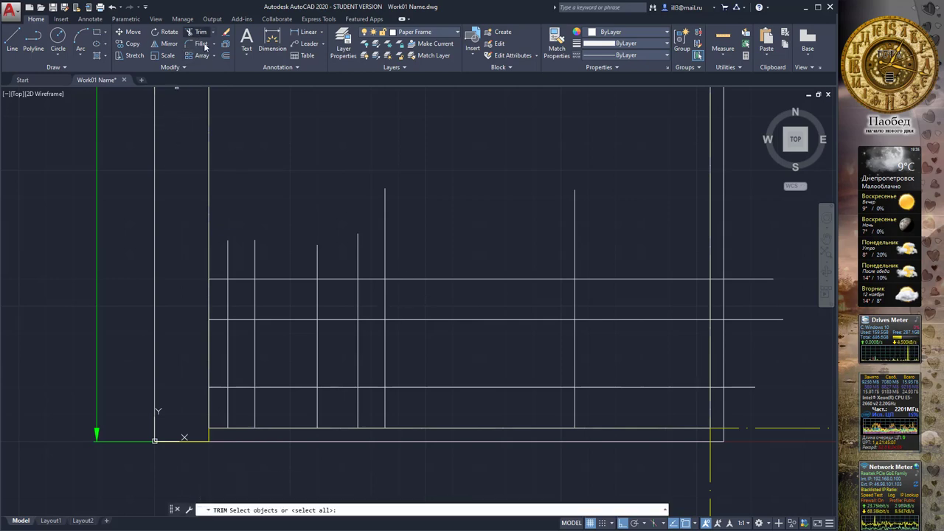
{"action": "left_click", "coordinate": [439, 280]}
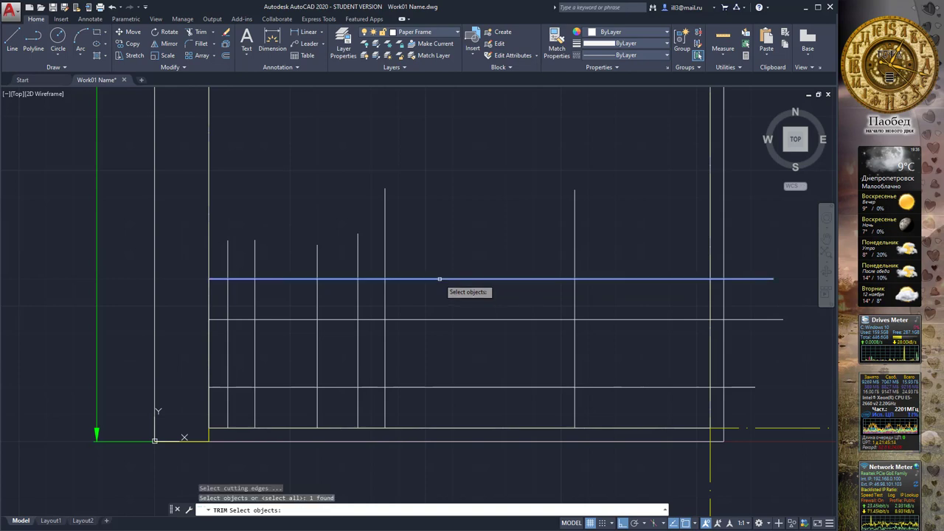
{"action": "key", "text": "Return"}
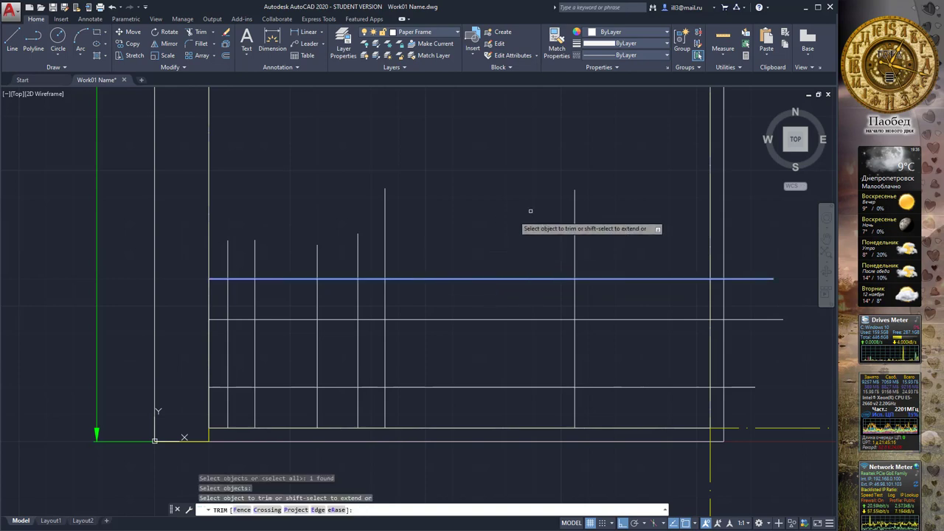
{"action": "left_click", "coordinate": [606, 199]}
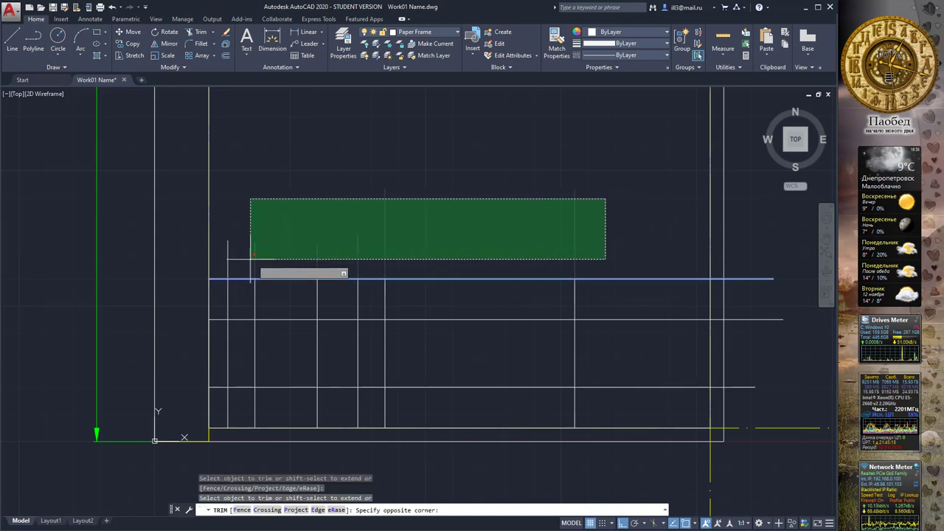
{"action": "left_click", "coordinate": [225, 260]}
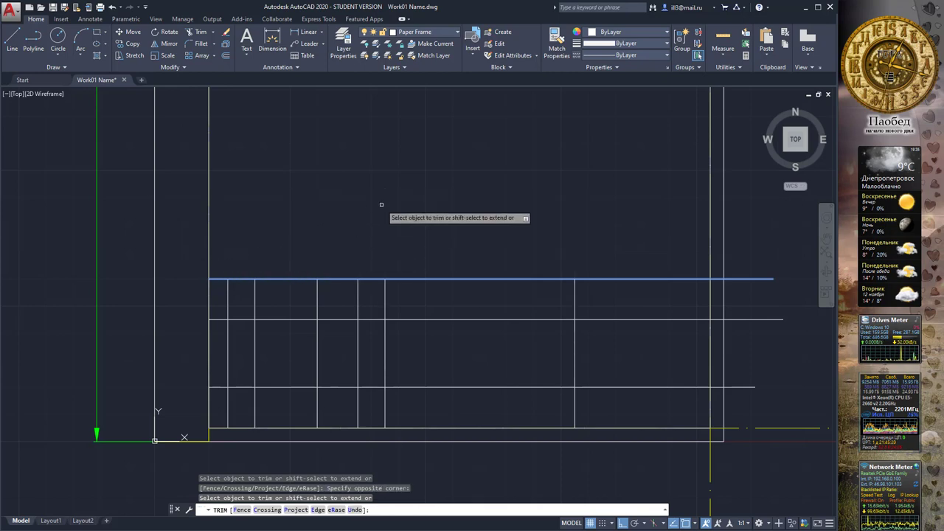
{"action": "key", "text": "Return"}
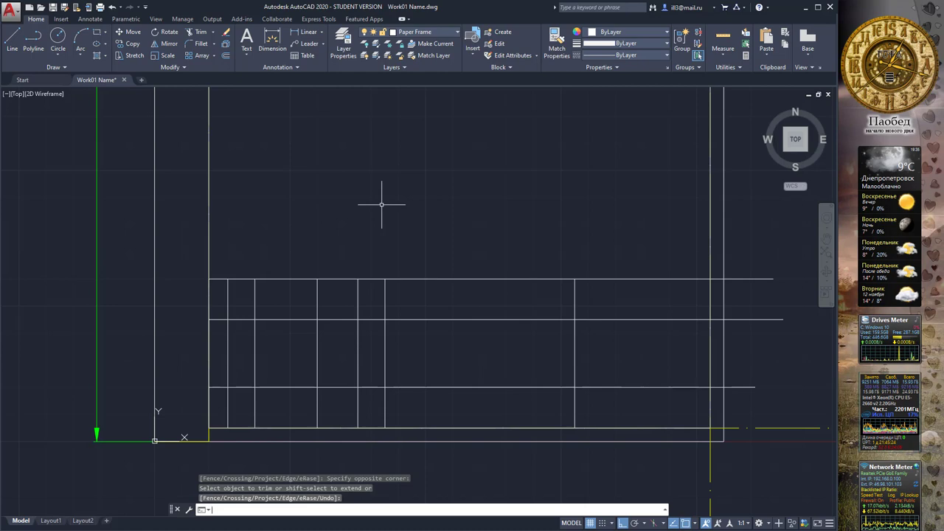
{"action": "left_click", "coordinate": [273, 43]}
Step: Dimension the first title-block columns along the top: 7, 10, 23 and 15
{"action": "left_click", "coordinate": [208, 279]}
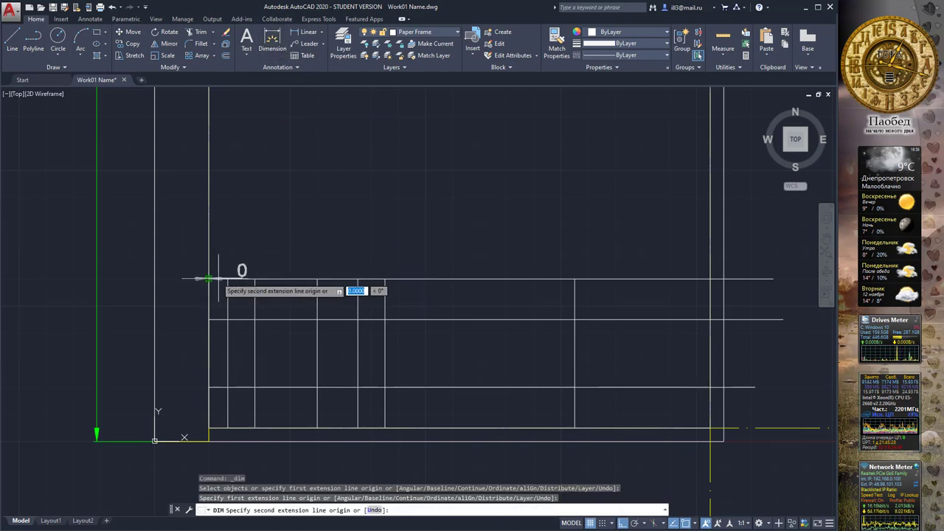
{"action": "left_click", "coordinate": [228, 278]}
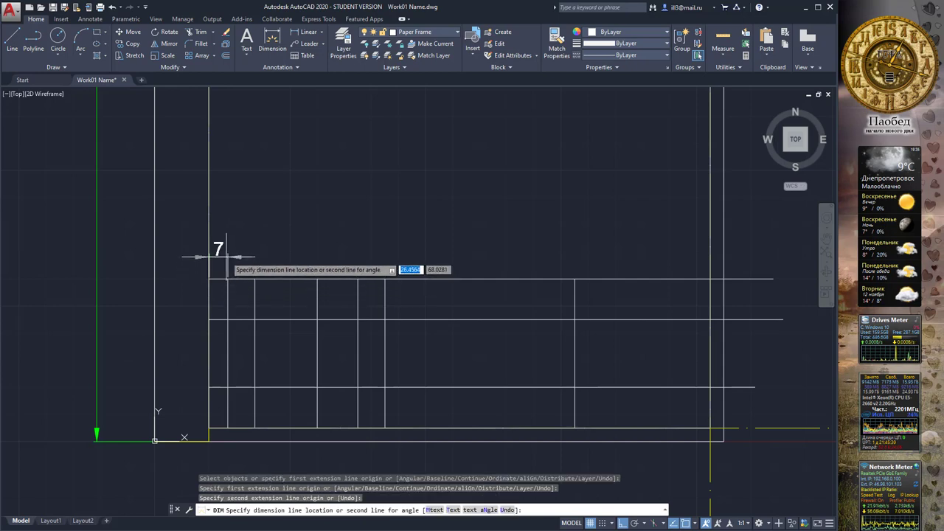
{"action": "left_click", "coordinate": [228, 257]}
{"action": "left_click", "coordinate": [228, 279]}
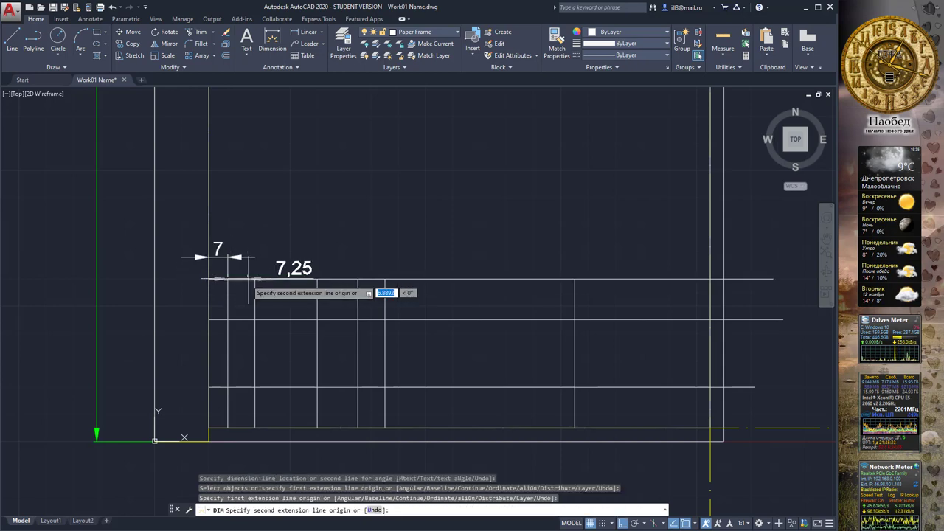
{"action": "left_click", "coordinate": [254, 279]}
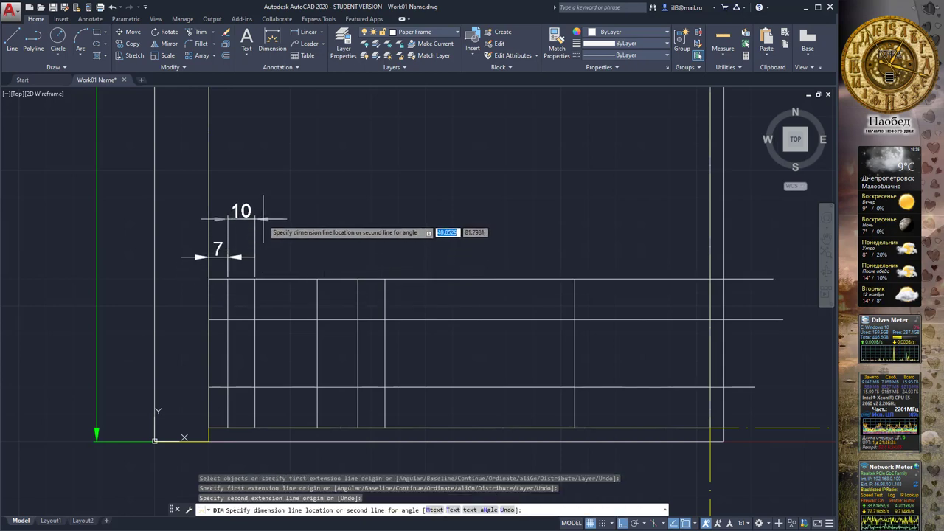
{"action": "left_click", "coordinate": [301, 219]}
{"action": "left_click", "coordinate": [254, 278]}
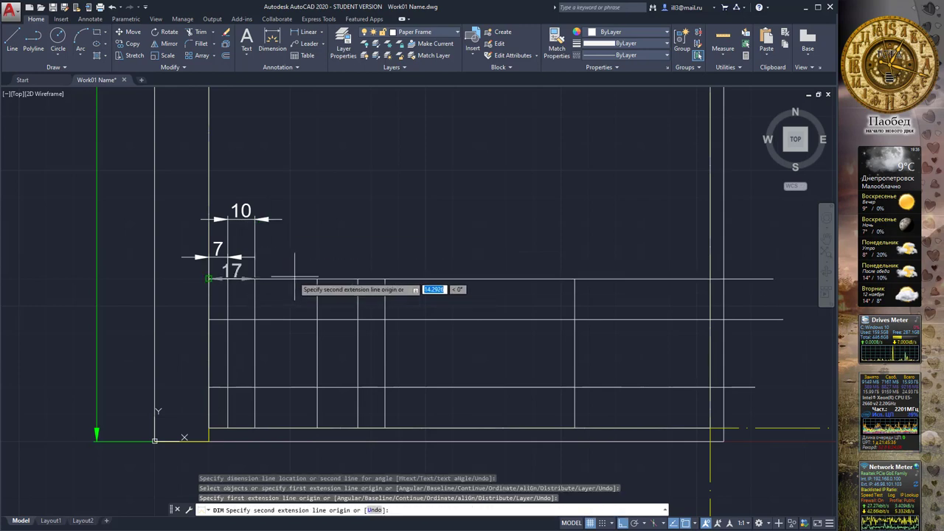
{"action": "left_click", "coordinate": [317, 279]}
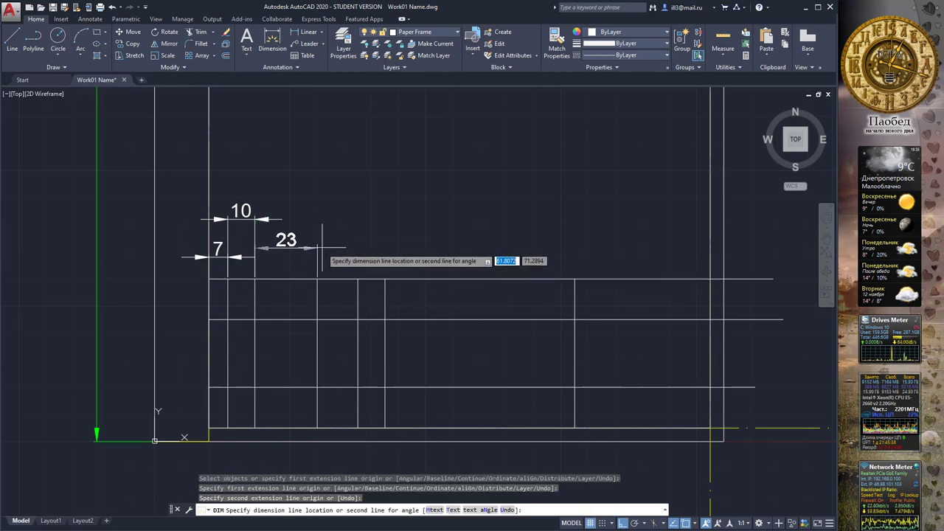
{"action": "left_click", "coordinate": [317, 244]}
{"action": "left_click", "coordinate": [317, 279]}
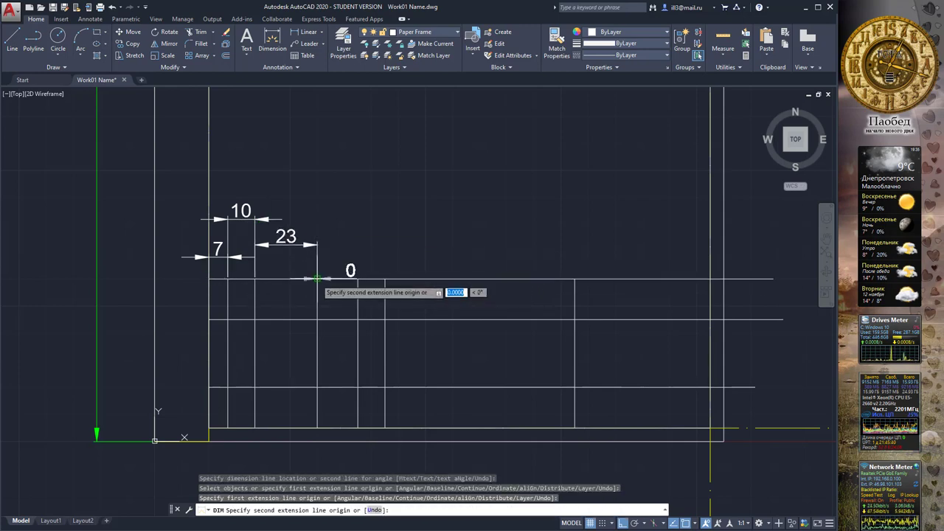
{"action": "left_click", "coordinate": [357, 279]}
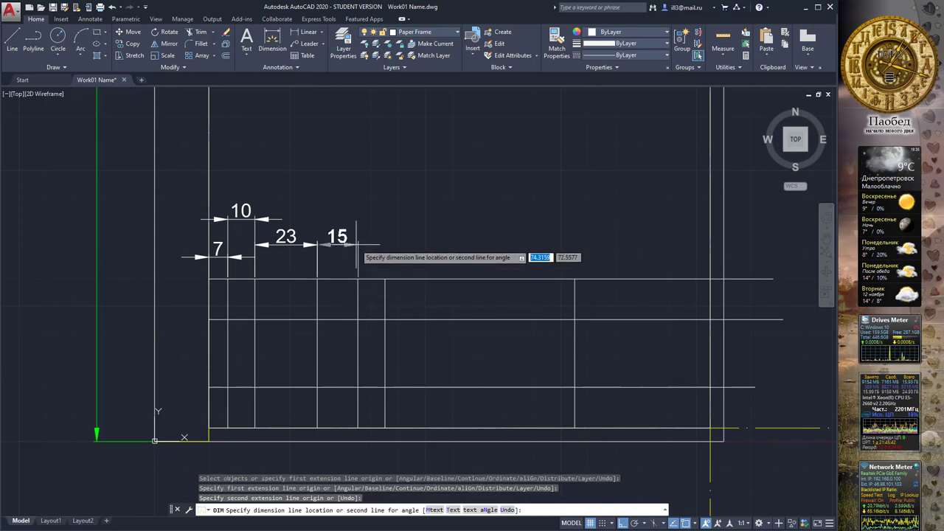
{"action": "left_click", "coordinate": [357, 244]}
Step: Continue the top dimension row with 10, 70 and 50
{"action": "left_click", "coordinate": [358, 279]}
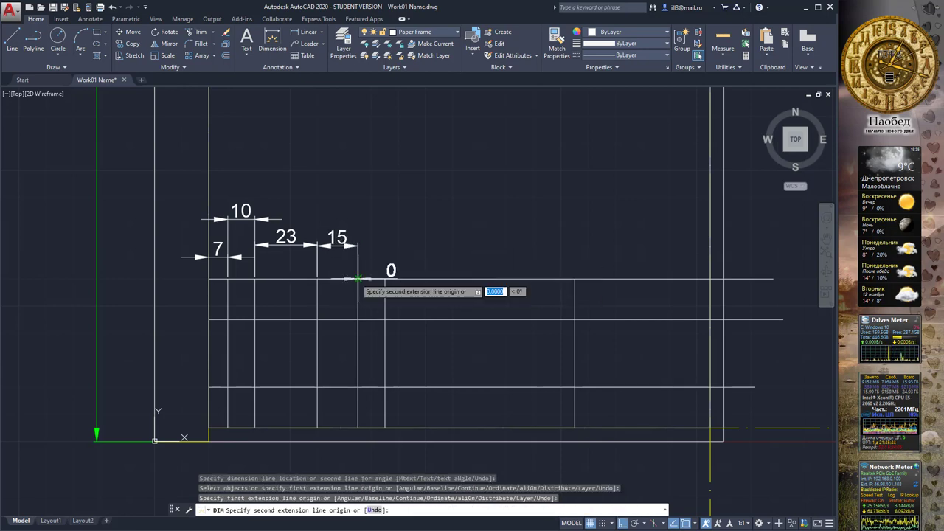
{"action": "left_click", "coordinate": [384, 278]}
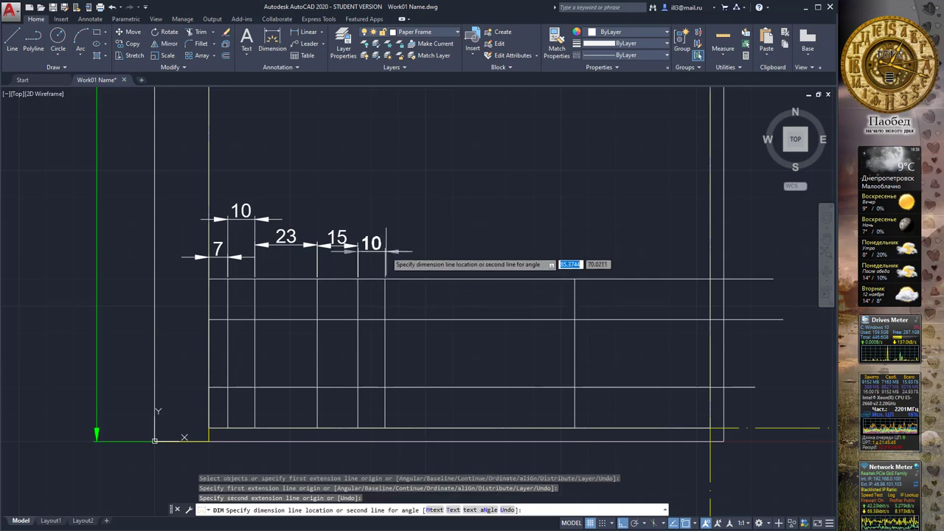
{"action": "left_click", "coordinate": [385, 244]}
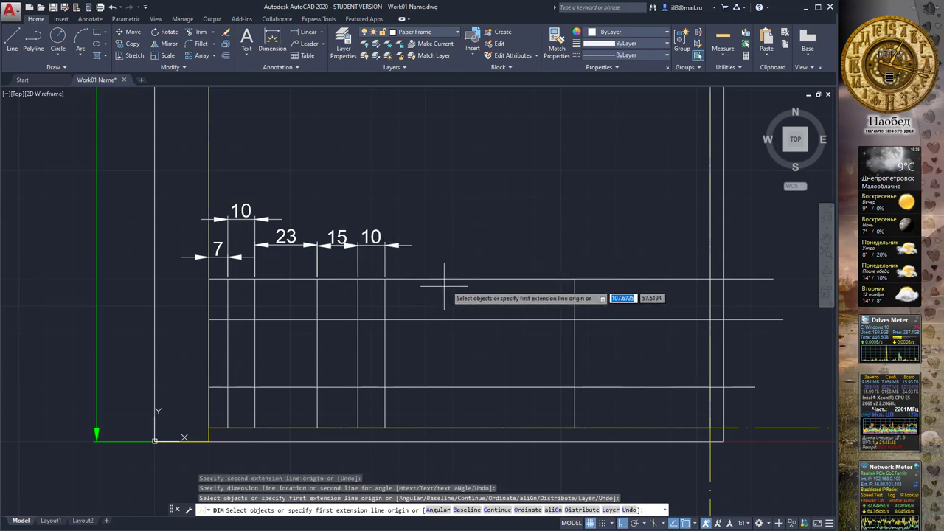
{"action": "left_click", "coordinate": [384, 279]}
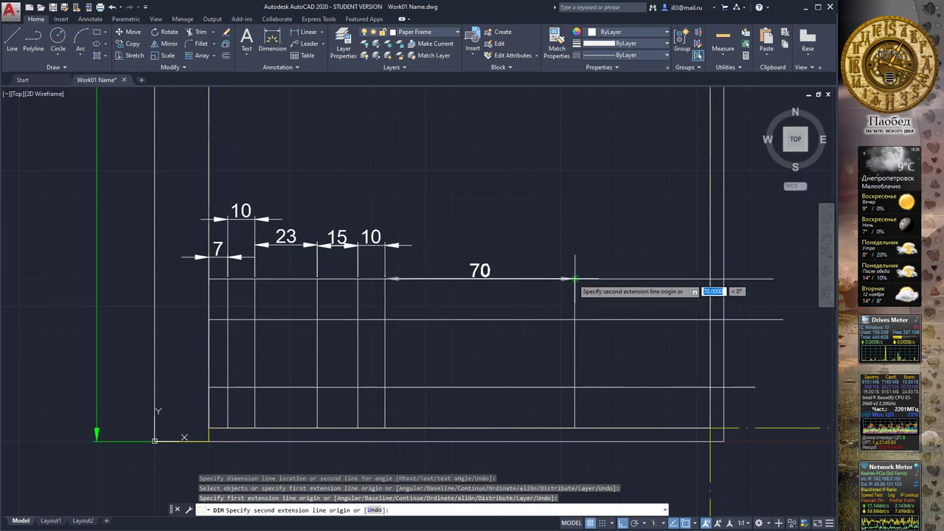
{"action": "left_click", "coordinate": [574, 278]}
{"action": "left_click", "coordinate": [571, 247]}
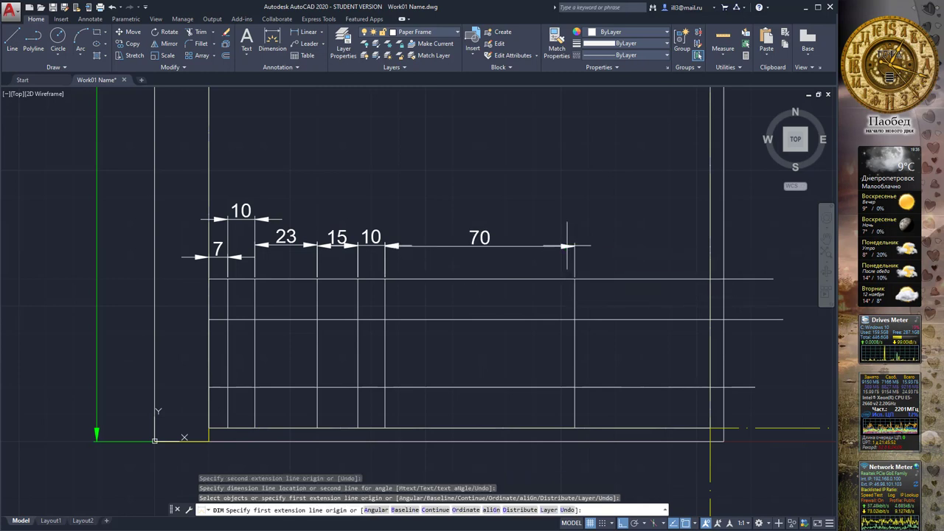
{"action": "key", "text": "Return"}
{"action": "left_click", "coordinate": [579, 278]}
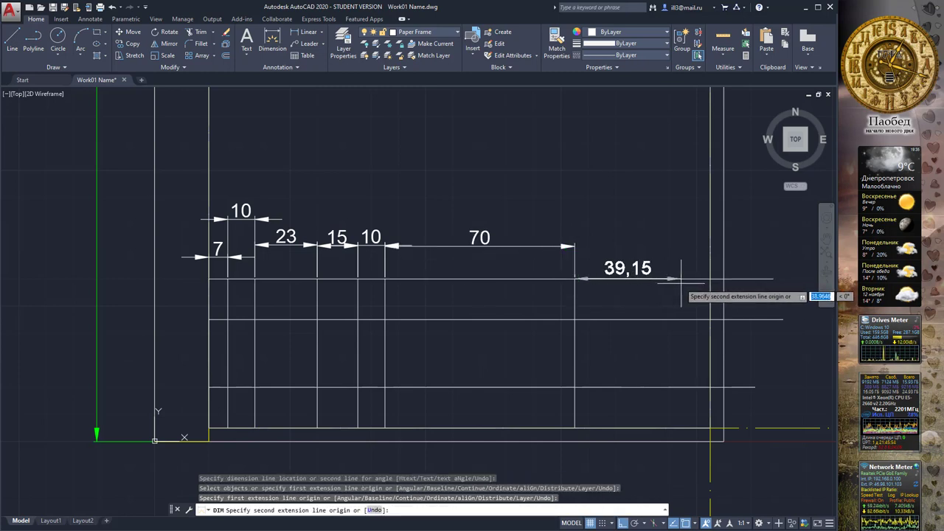
{"action": "left_click", "coordinate": [710, 279]}
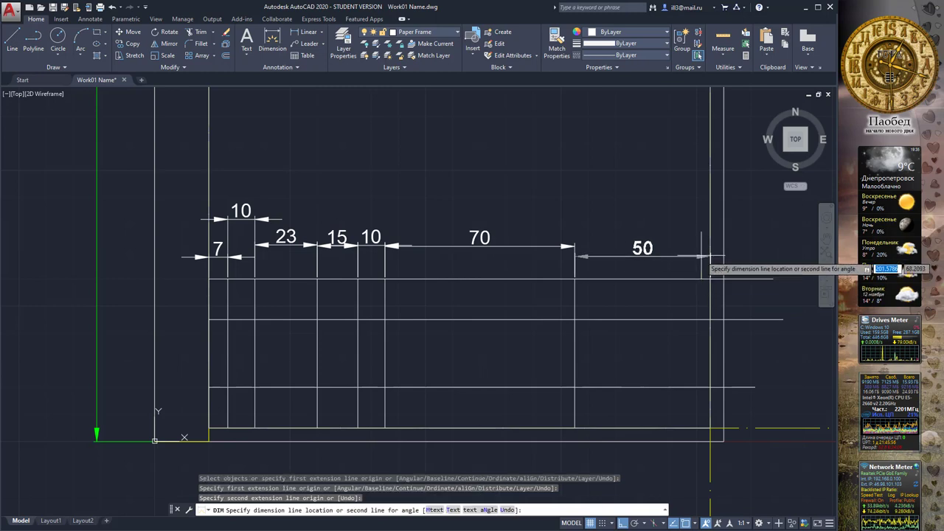
{"action": "left_click", "coordinate": [704, 247]}
{"action": "key", "text": "Return"}
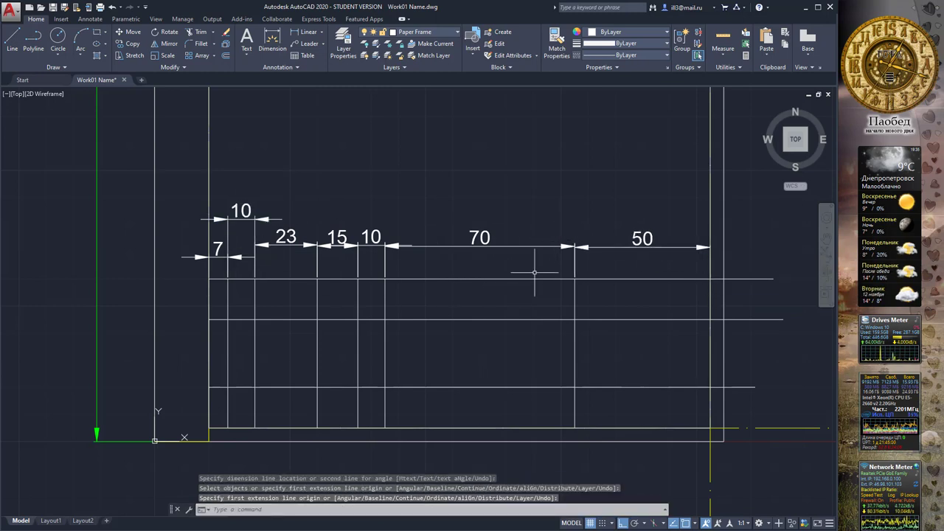
{"action": "key", "text": "alt+Tab"}
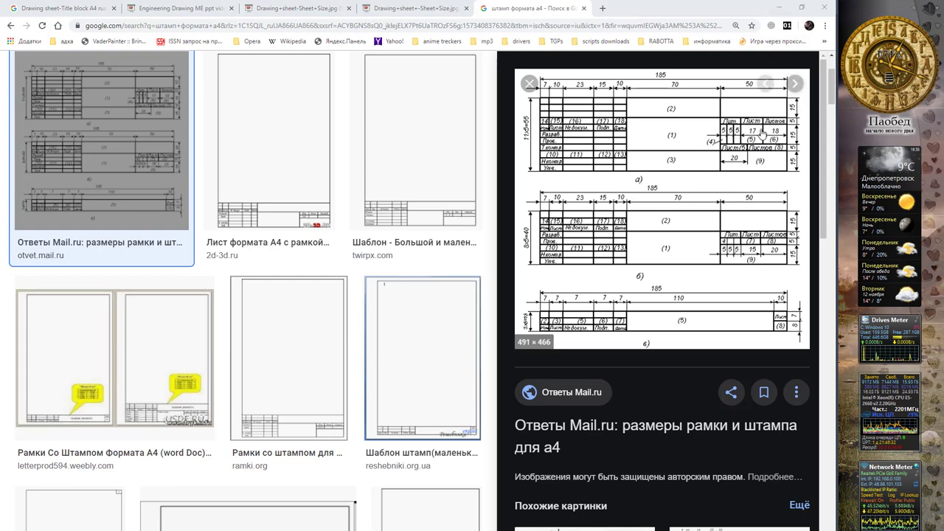
Step: Return to the AutoCAD drawing after reviewing the title-block reference image
{"action": "key", "text": "alt+Tab"}
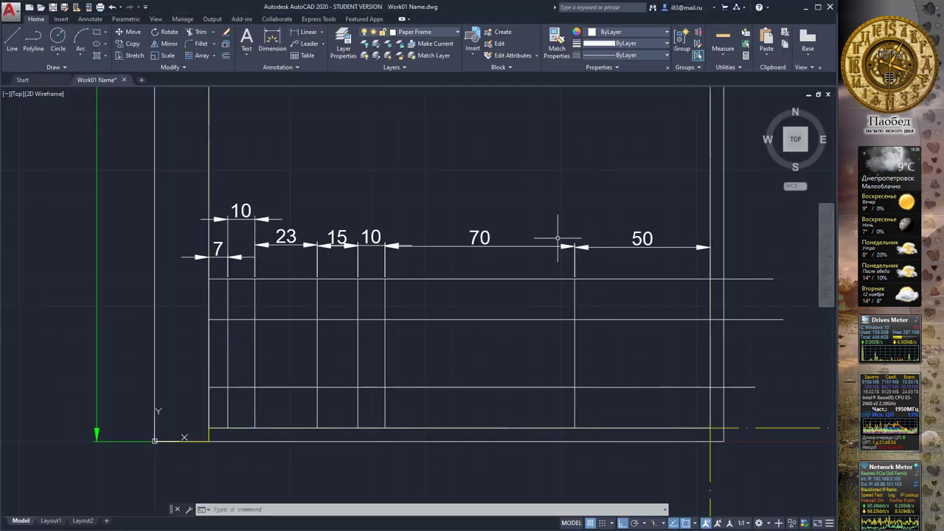
Step: Draw a horizontal line 5 units off the frame's right edge across the right-hand columns
{"action": "left_click", "coordinate": [12, 44]}
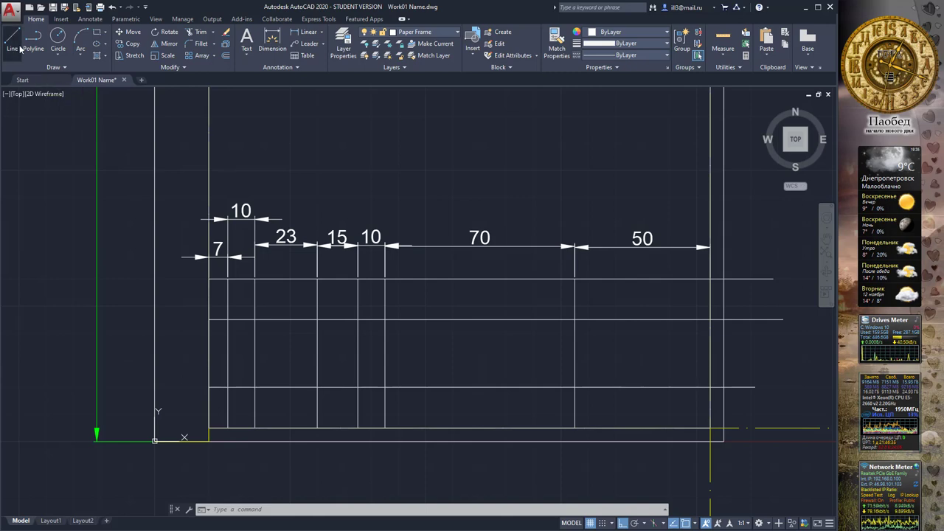
{"action": "left_click", "coordinate": [709, 320]}
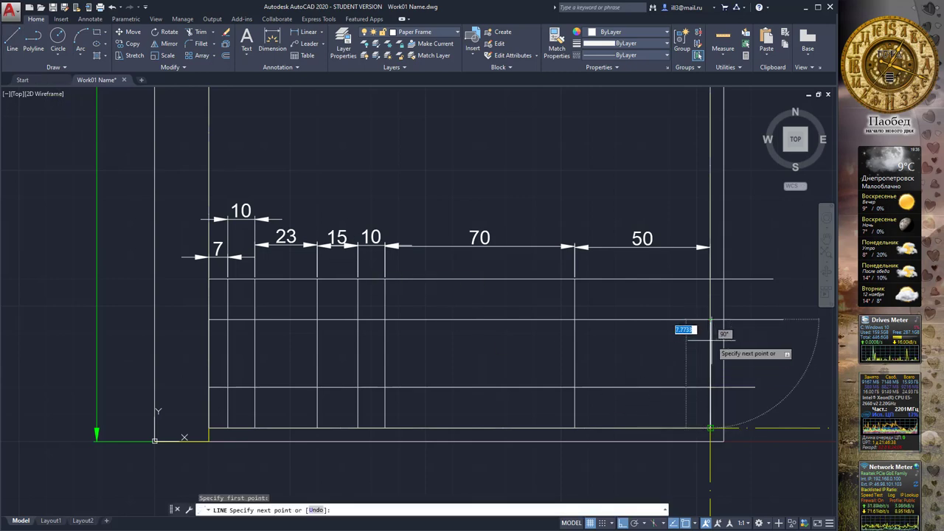
{"action": "type", "text": "5"}
{"action": "key", "text": "Return"}
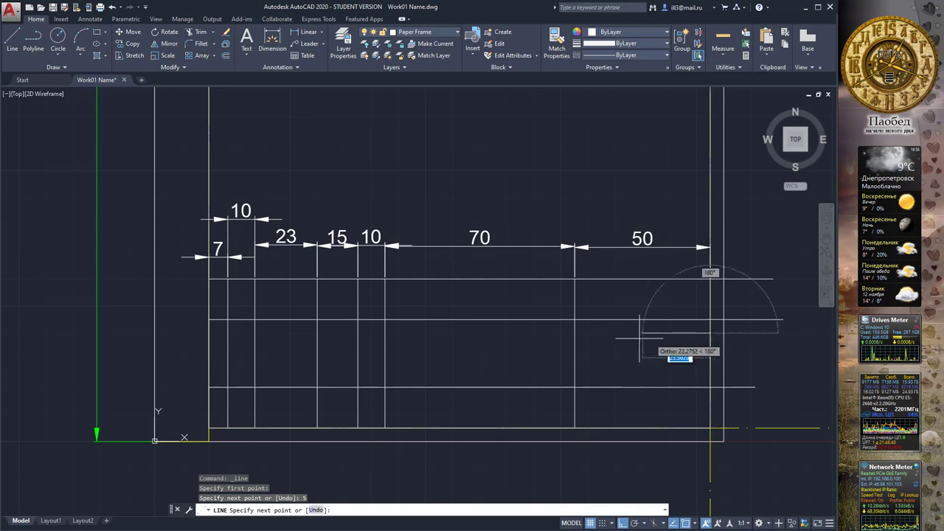
{"action": "left_click", "coordinate": [526, 335]}
{"action": "key", "text": "Escape"}
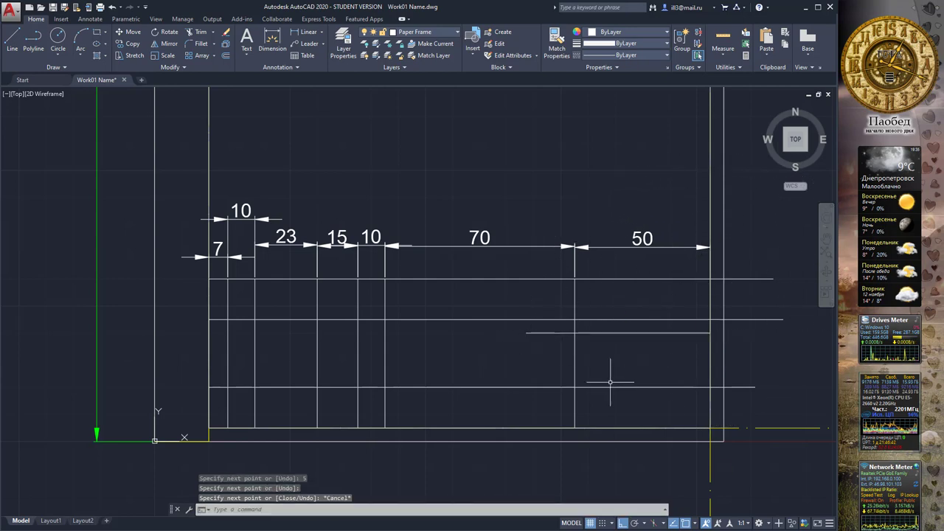
Step: Add a second horizontal line 5 units above the frame's lower-right corner
{"action": "type", "text": "l"}
{"action": "key", "text": "Return"}
{"action": "left_click", "coordinate": [710, 427]}
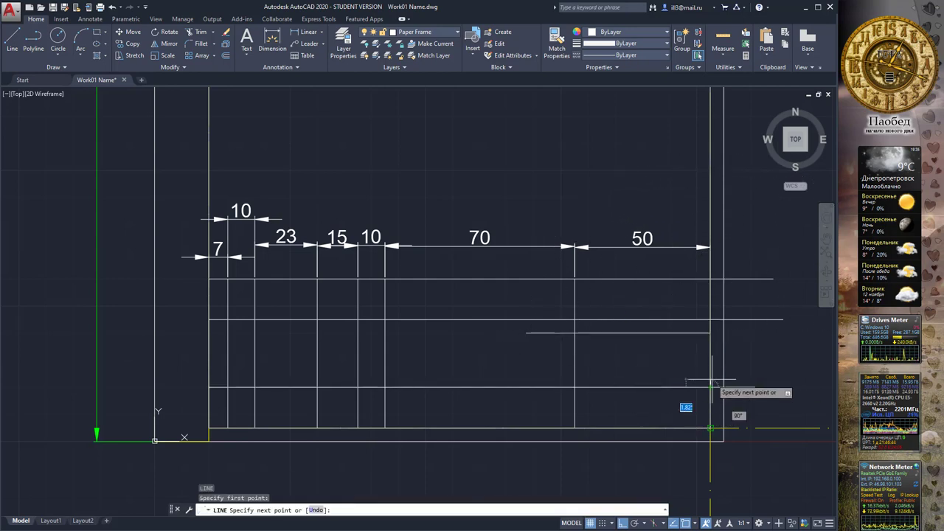
{"action": "type", "text": "5"}
{"action": "key", "text": "Return"}
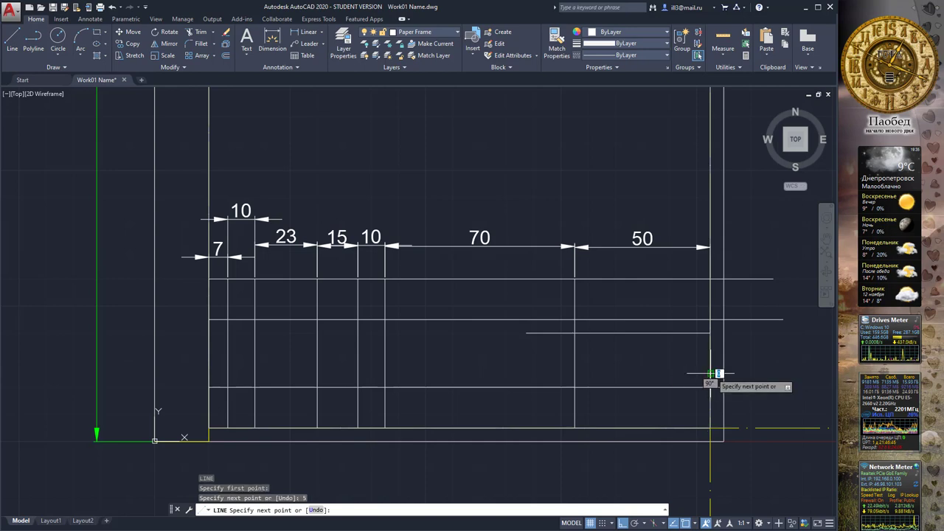
{"action": "left_click", "coordinate": [704, 378]}
{"action": "left_click", "coordinate": [540, 374]}
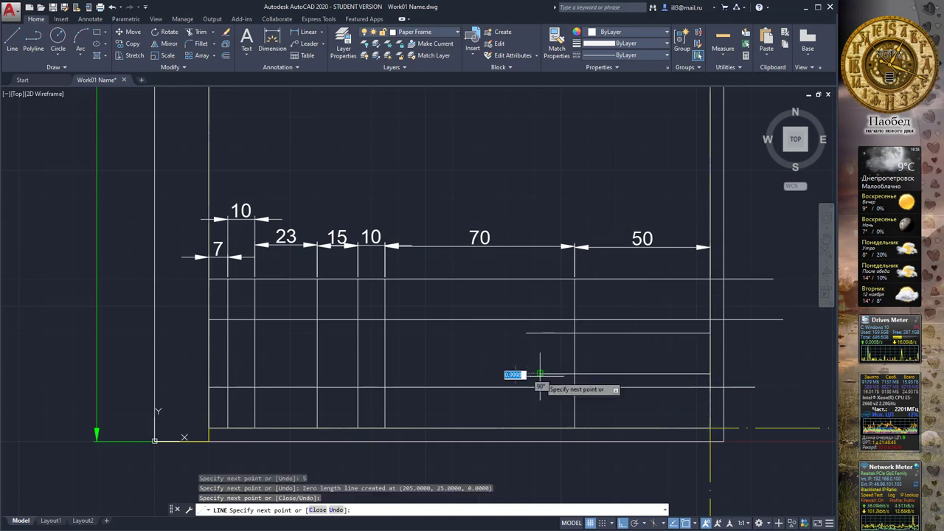
{"action": "key", "text": "Escape"}
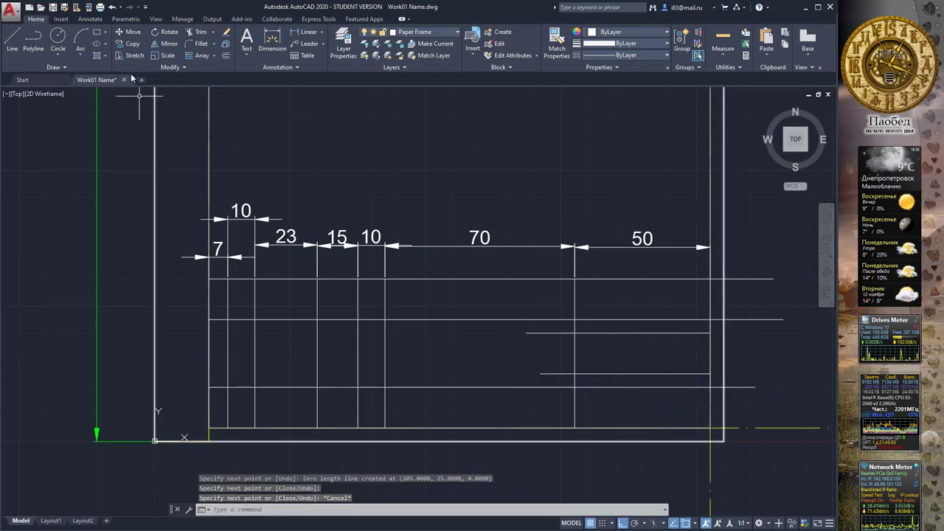
{"action": "left_click", "coordinate": [197, 31]}
{"action": "left_click", "coordinate": [574, 297]}
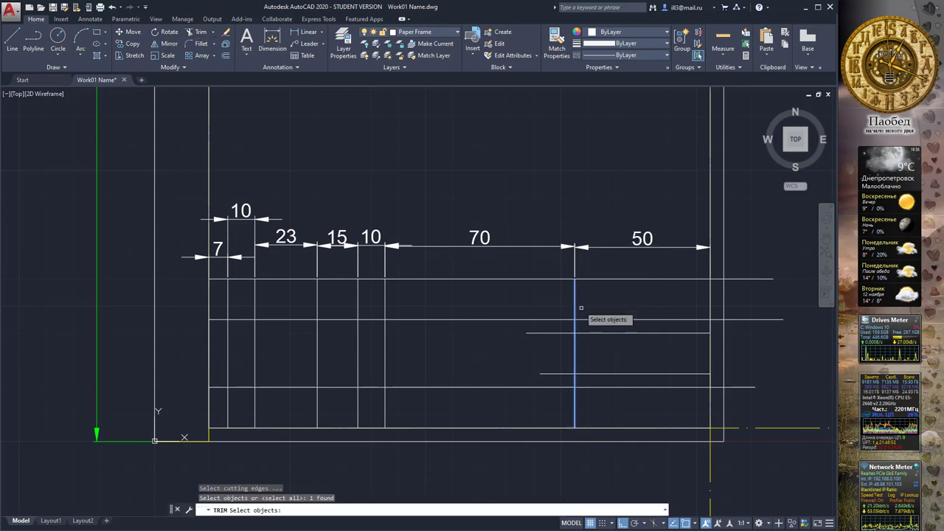
Step: Trim the right-section lines back to the 70/50 divider and remove overhangs past the frame
{"action": "left_click", "coordinate": [709, 291]}
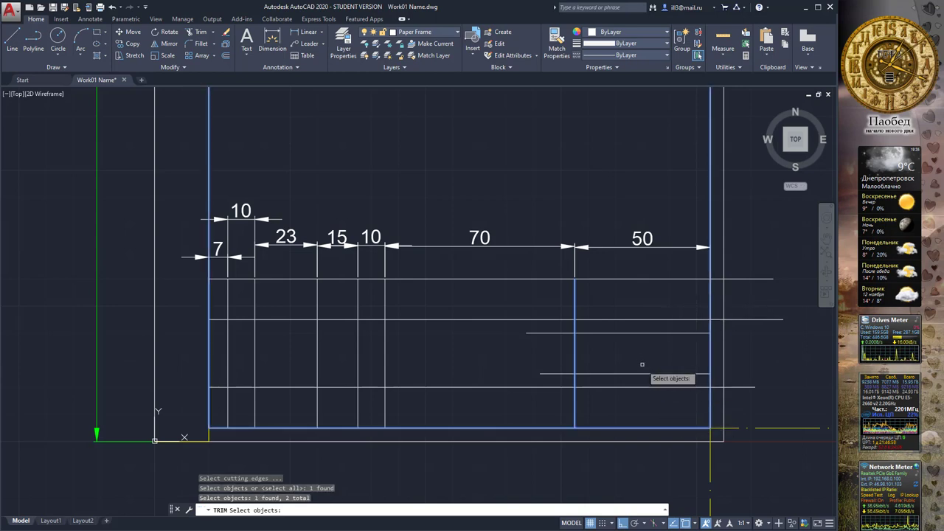
{"action": "key", "text": "Return"}
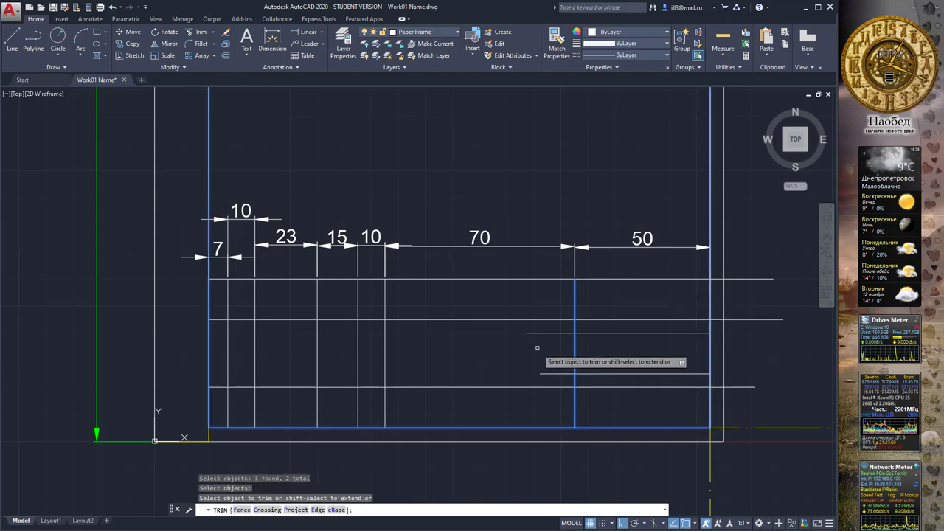
{"action": "left_click", "coordinate": [552, 374]}
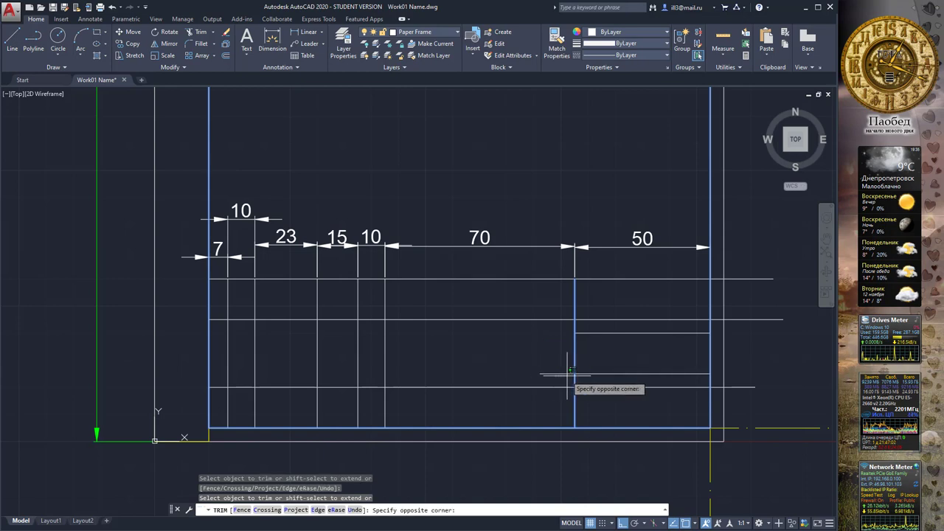
{"action": "left_click", "coordinate": [738, 379]}
{"action": "left_click", "coordinate": [754, 320]}
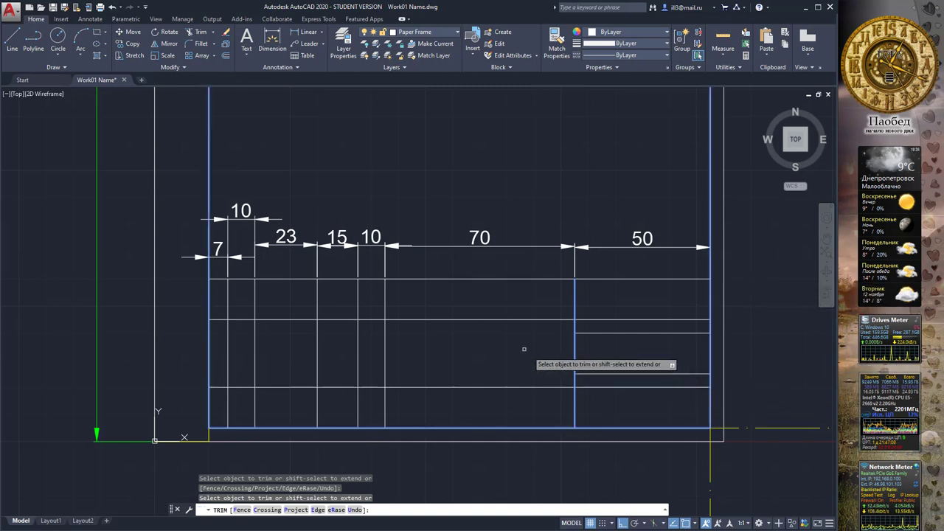
{"action": "key", "text": "Escape"}
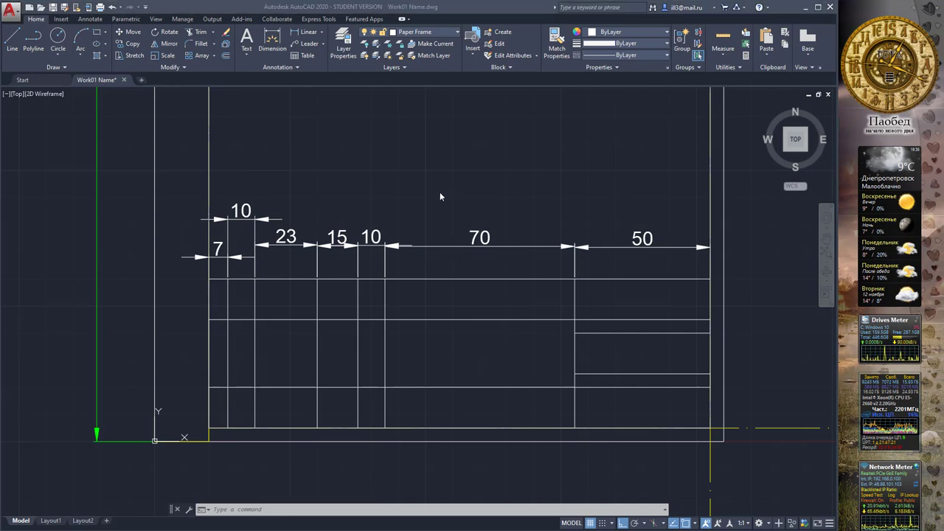
Step: Move the title block's top column dimensions onto the Dimention layer so they show green
{"action": "mouse_move", "coordinate": [623, 210]}
{"action": "left_mouse_down"}
{"action": "mouse_move", "coordinate": [659, 193]}
{"action": "mouse_move", "coordinate": [666, 204]}
{"action": "mouse_move", "coordinate": [624, 254]}
{"action": "left_mouse_up"}
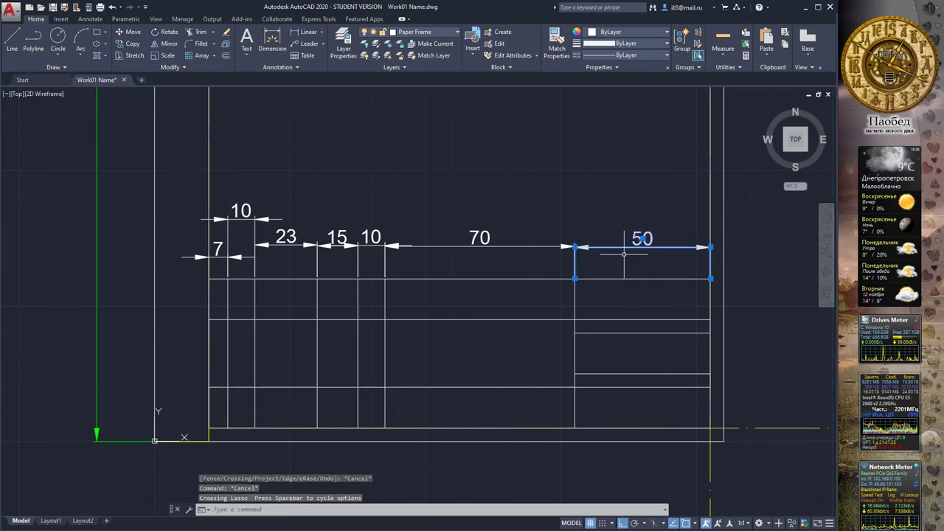
{"action": "left_click", "coordinate": [678, 204]}
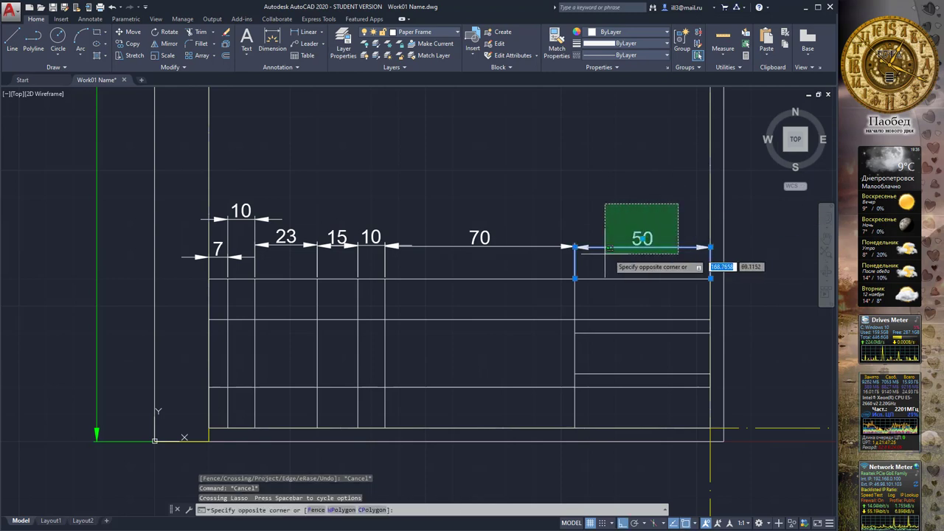
{"action": "left_click", "coordinate": [215, 255]}
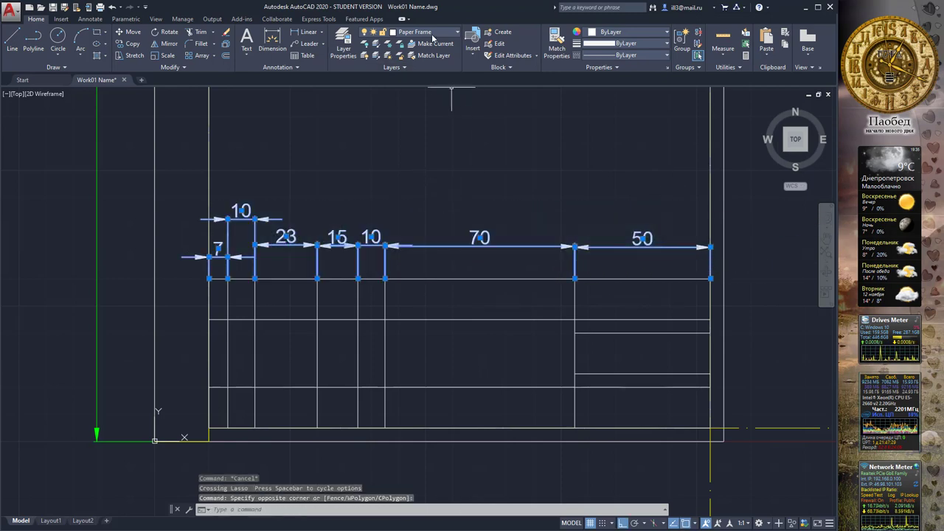
{"action": "left_click", "coordinate": [433, 35]}
{"action": "left_click", "coordinate": [415, 79]}
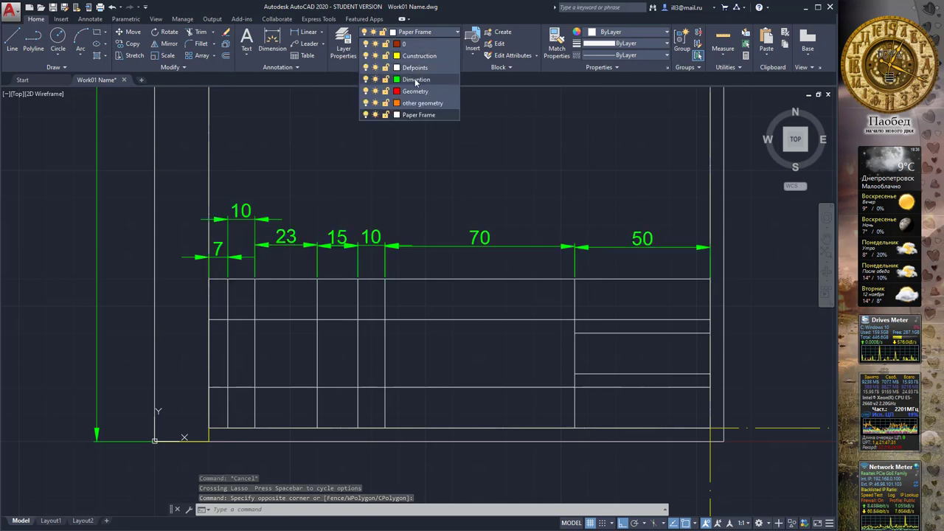
{"action": "left_click", "coordinate": [415, 80]}
{"action": "left_click", "coordinate": [440, 156]}
{"action": "left_click", "coordinate": [437, 162]}
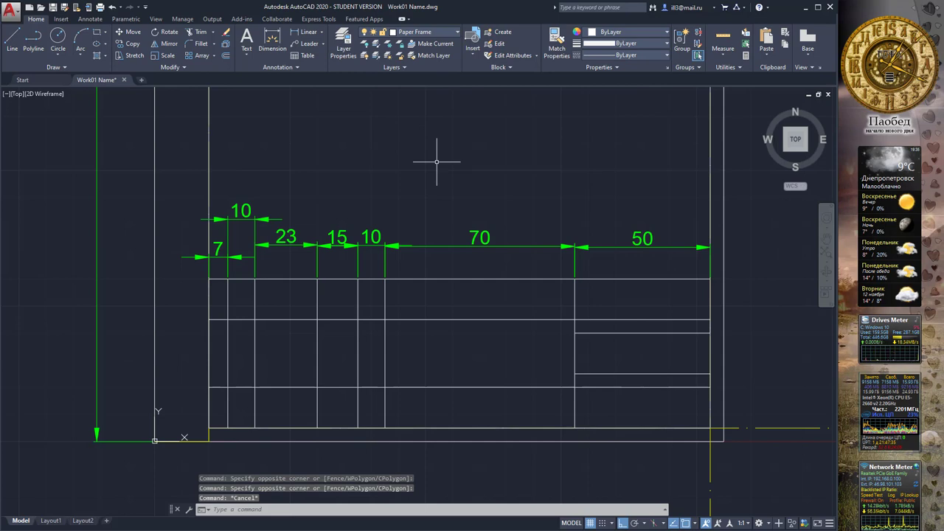
{"action": "left_click", "coordinate": [435, 32]}
{"action": "left_click", "coordinate": [435, 33]}
{"action": "scroll", "coordinate": [476, 181], "scroll_direction": "down", "scroll_amount": 4}
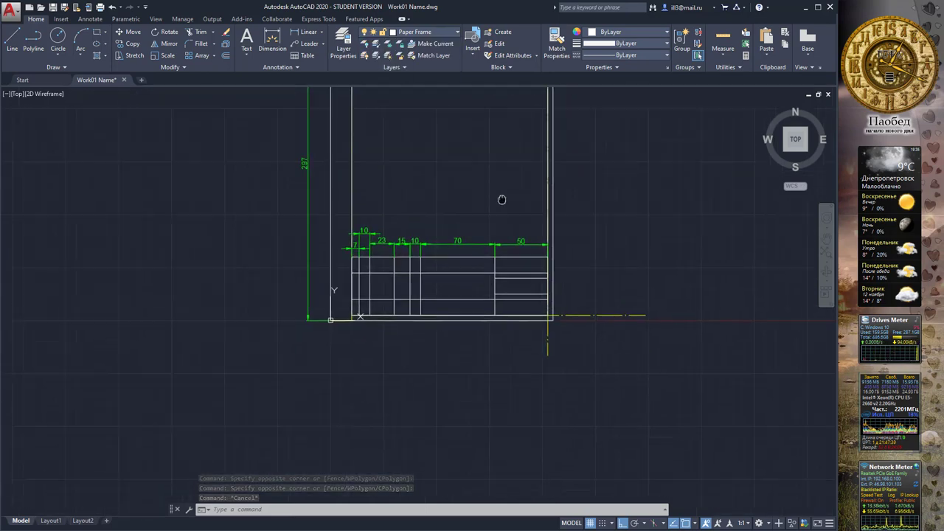
{"action": "scroll", "coordinate": [487, 215], "scroll_direction": "up", "scroll_amount": 3}
{"action": "scroll", "coordinate": [446, 204], "scroll_direction": "up", "scroll_amount": 2}
{"action": "middle_click_drag", "start_coordinate": [438, 202], "coordinate": [474, 209]}
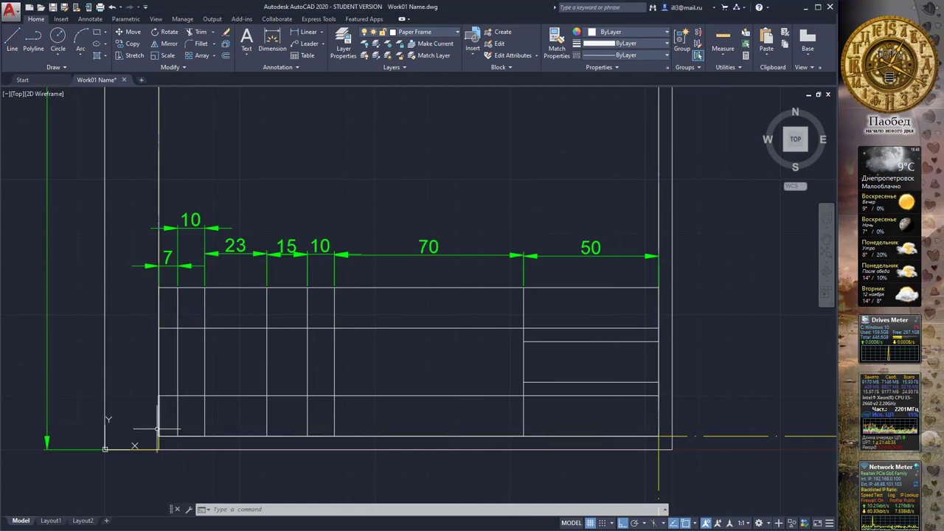
Step: Draw the first row lines in the left columns, offset 5 units along the table's left edge
{"action": "left_click", "coordinate": [12, 46]}
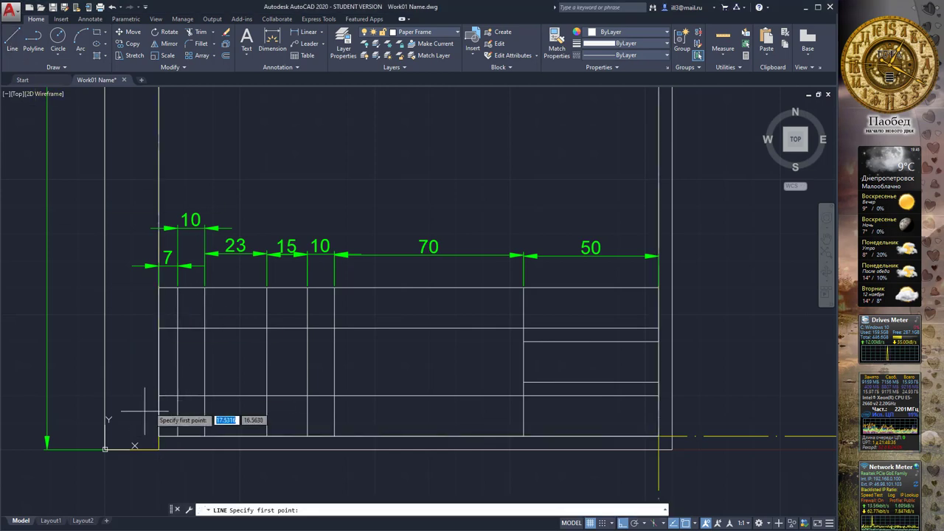
{"action": "left_click", "coordinate": [160, 447]}
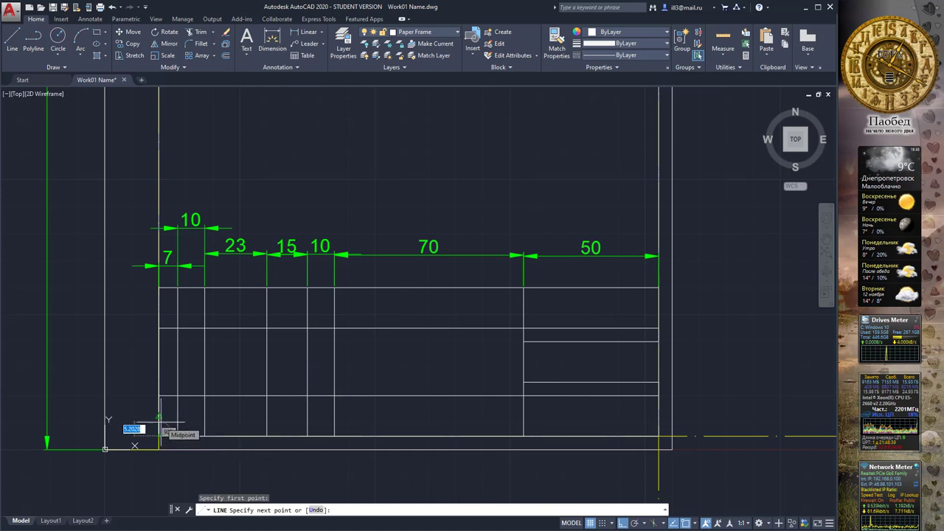
{"action": "key", "text": "Return"}
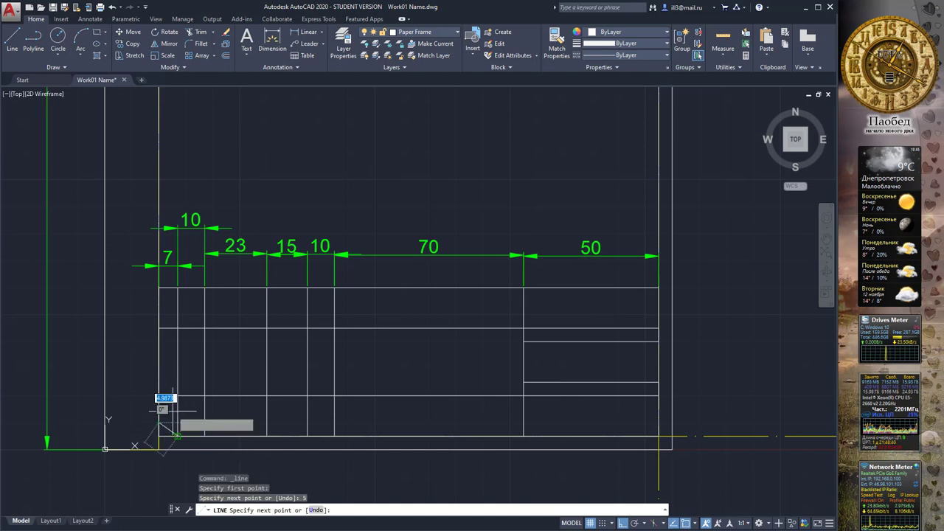
{"action": "left_click", "coordinate": [362, 410]}
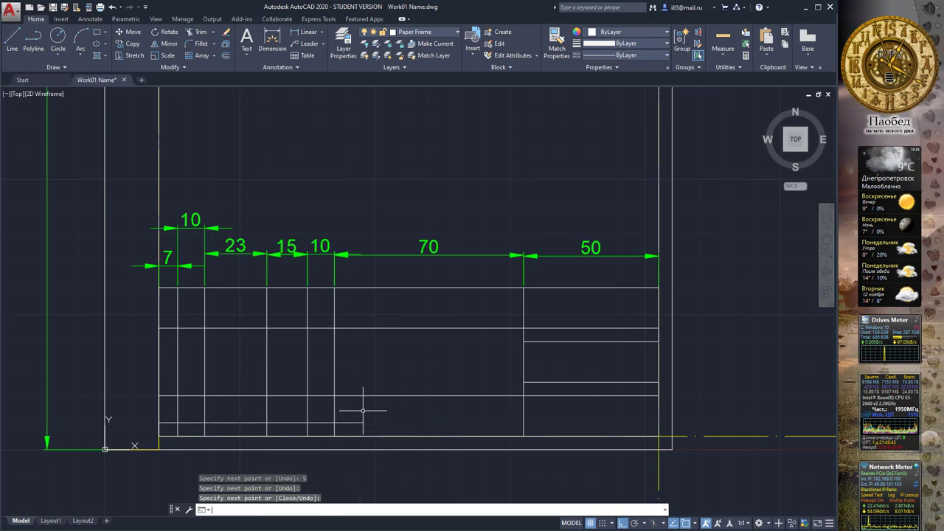
{"action": "key", "text": "Return"}
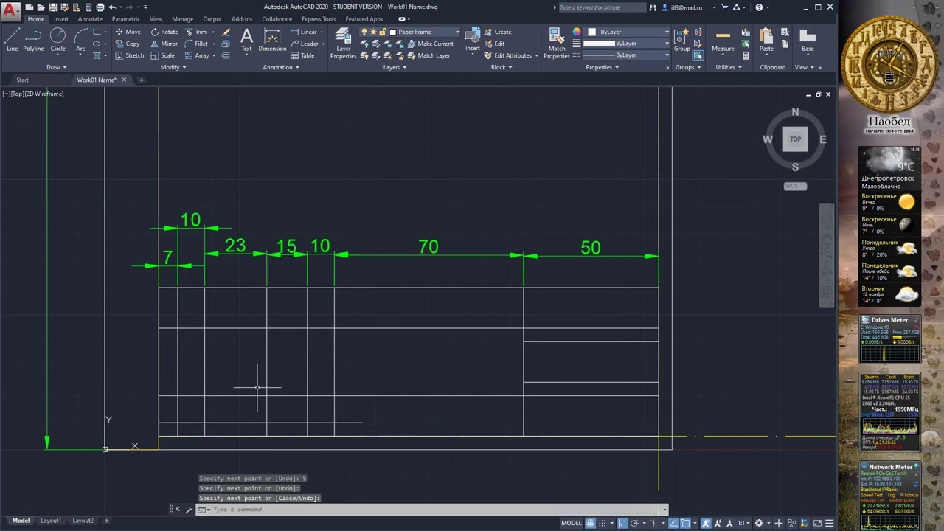
{"action": "key", "text": "Return"}
{"action": "left_click", "coordinate": [158, 435]}
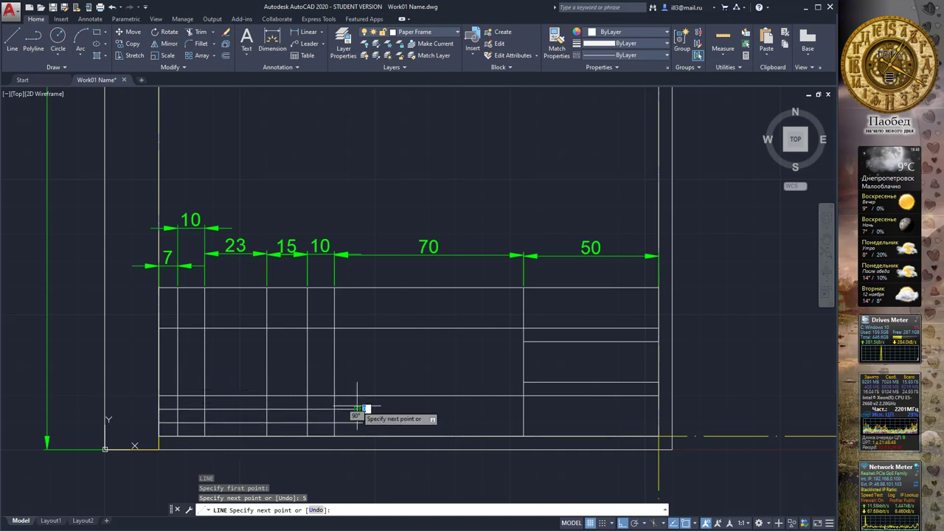
{"action": "key", "text": "Return"}
{"action": "key", "text": "Return"}
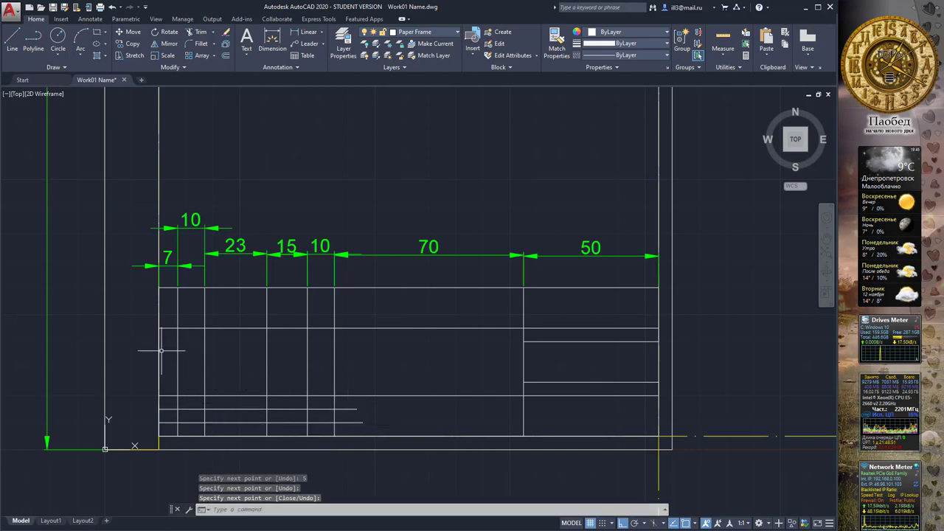
{"action": "key", "text": "Return"}
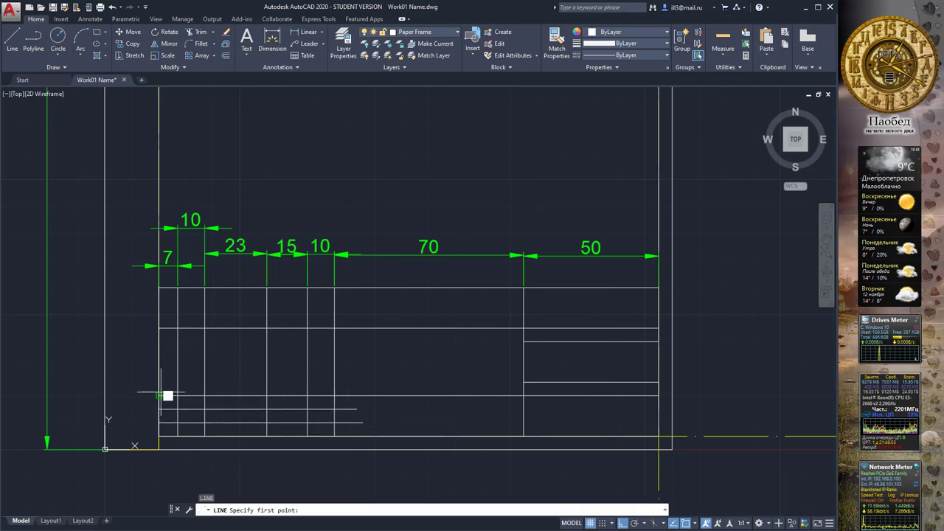
{"action": "left_click", "coordinate": [159, 408]}
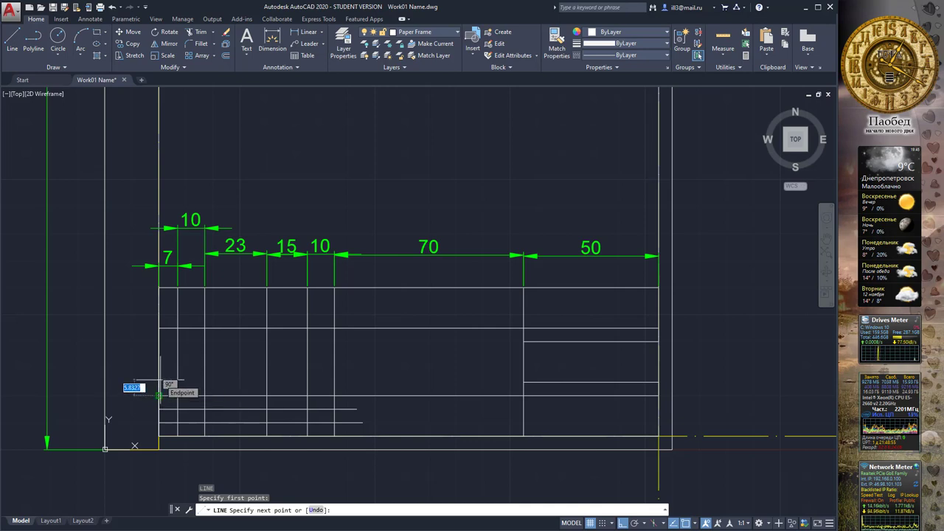
{"action": "key", "text": "Return"}
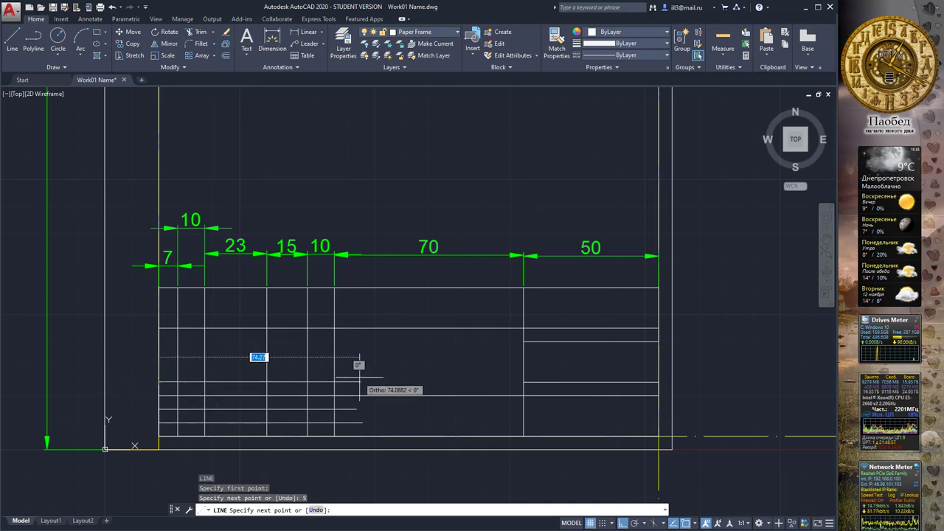
{"action": "key", "text": "Return"}
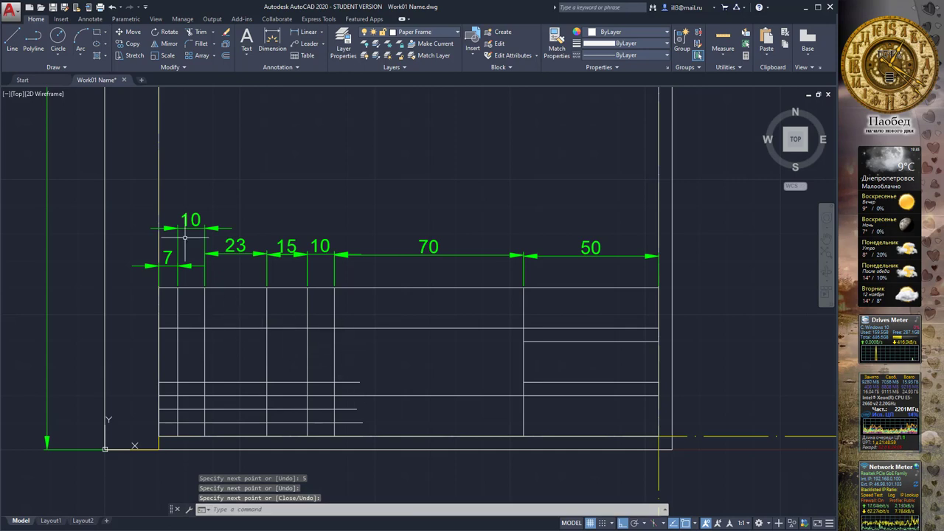
Step: Add three more row lines 5 units apart, ending level with the others
{"action": "key", "text": "Return"}
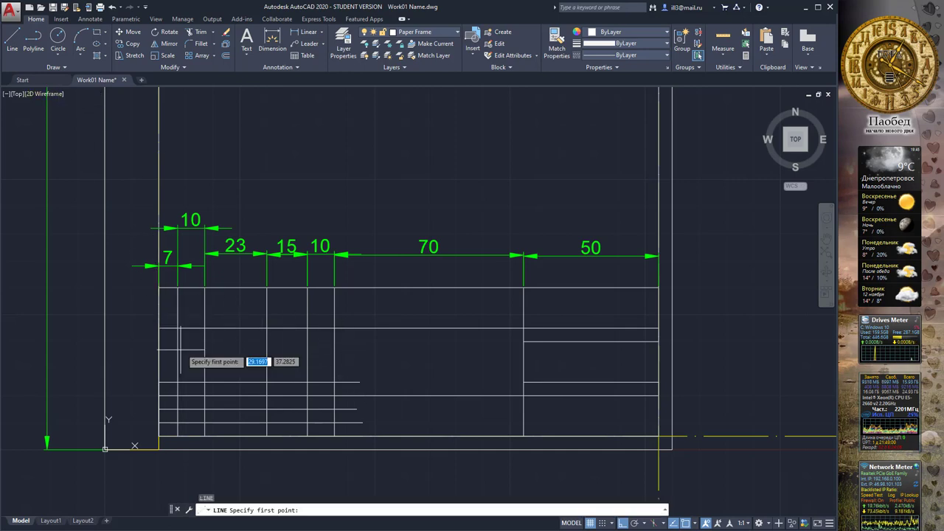
{"action": "left_click", "coordinate": [158, 382]}
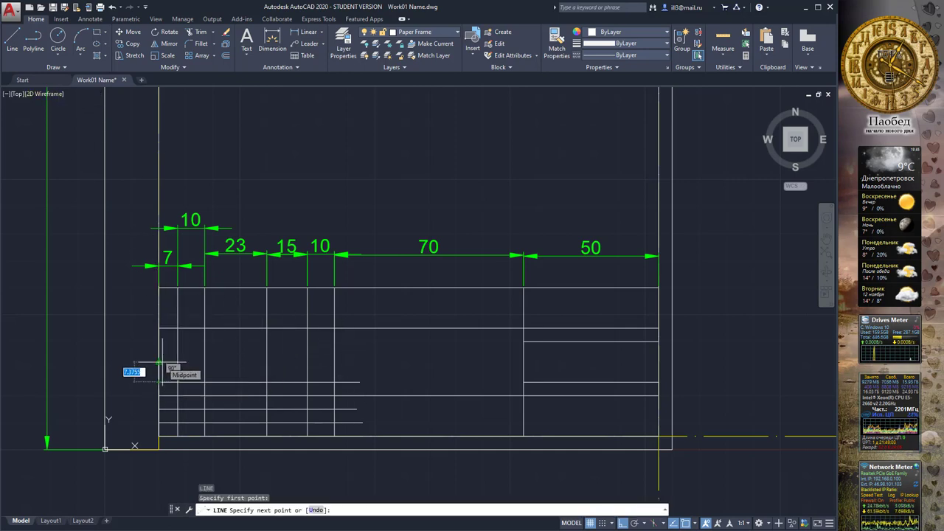
{"action": "key", "text": "Return"}
{"action": "left_click", "coordinate": [363, 362]}
{"action": "key", "text": "Return"}
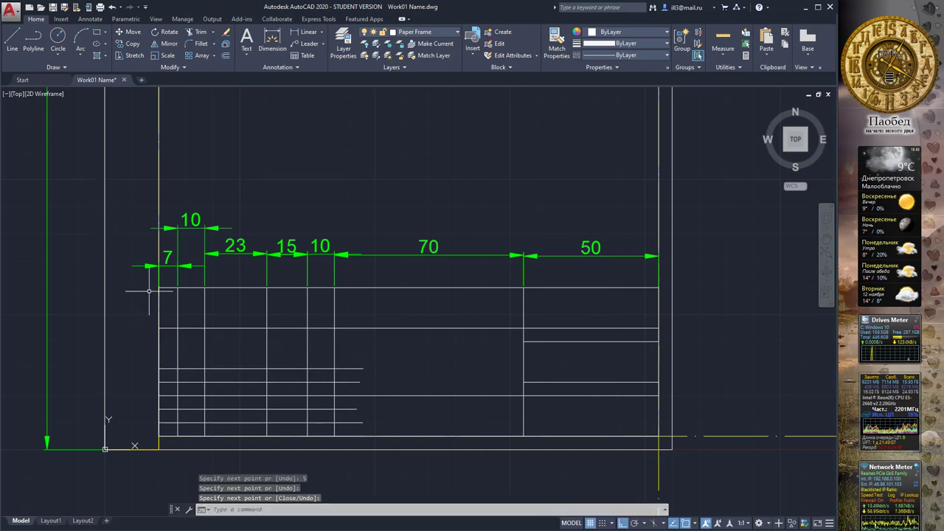
{"action": "key", "text": "Return"}
{"action": "left_click", "coordinate": [161, 375]}
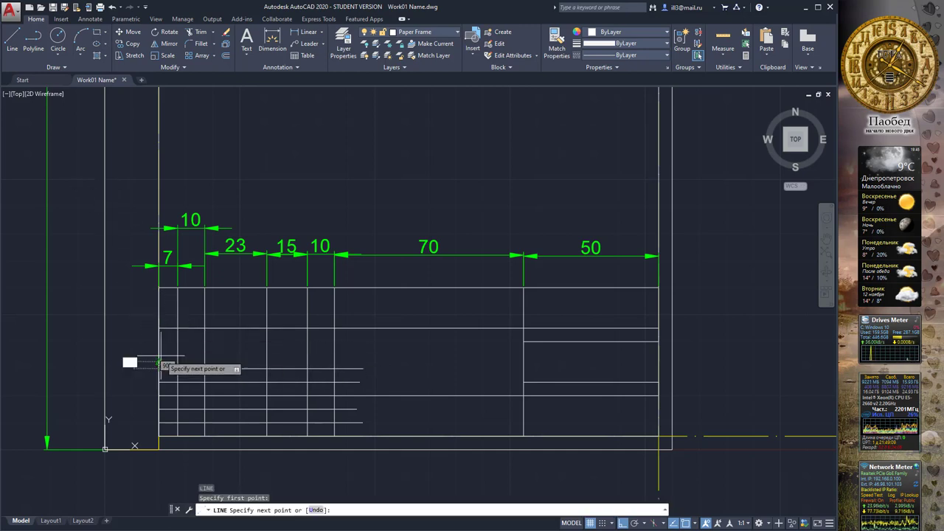
{"action": "key", "text": "Return"}
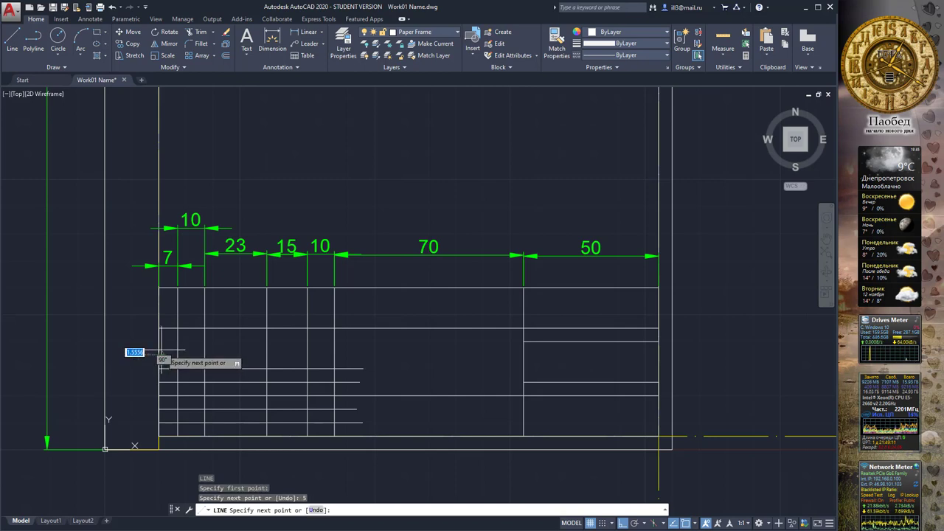
{"action": "left_click", "coordinate": [355, 355]}
{"action": "key", "text": "Return"}
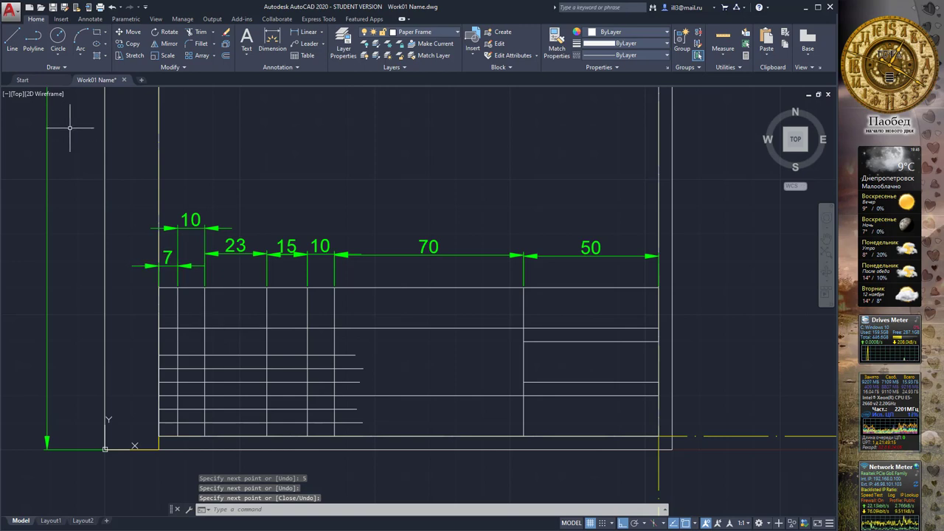
{"action": "type", "text": "l"}
{"action": "key", "text": "Return"}
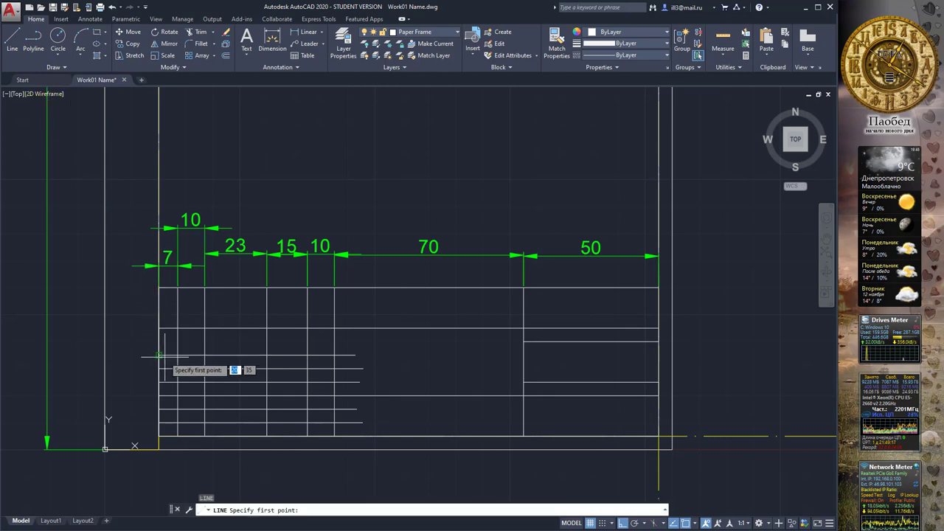
{"action": "left_click", "coordinate": [158, 355]}
{"action": "type", "text": "5"}
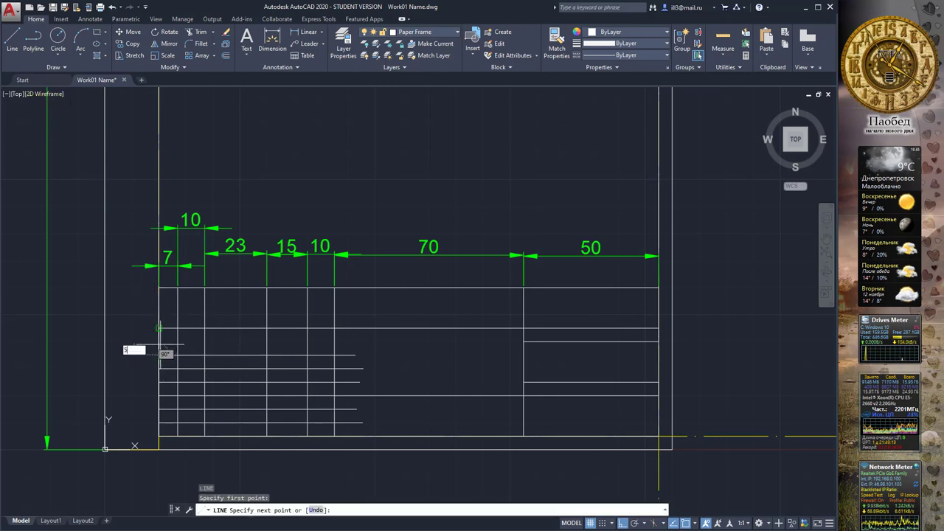
{"action": "key", "text": "Return"}
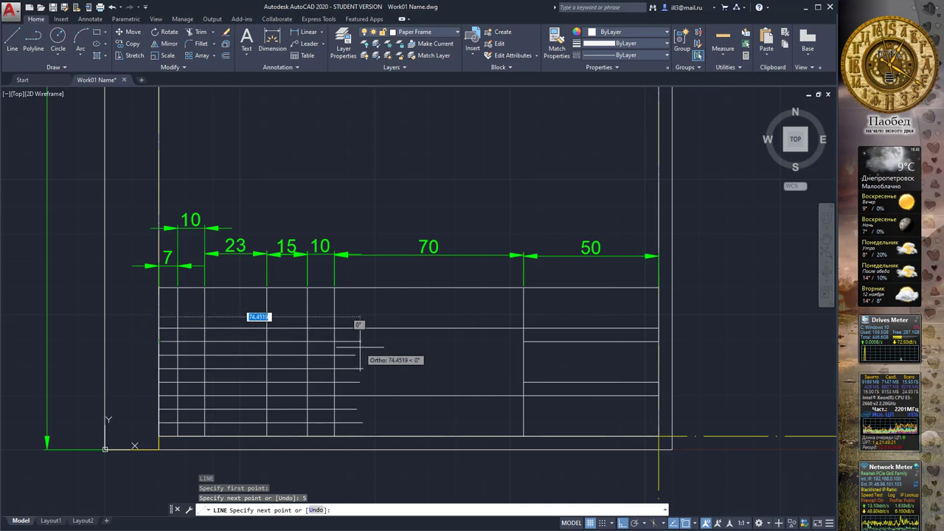
{"action": "left_click", "coordinate": [361, 346]}
{"action": "key", "text": "Return"}
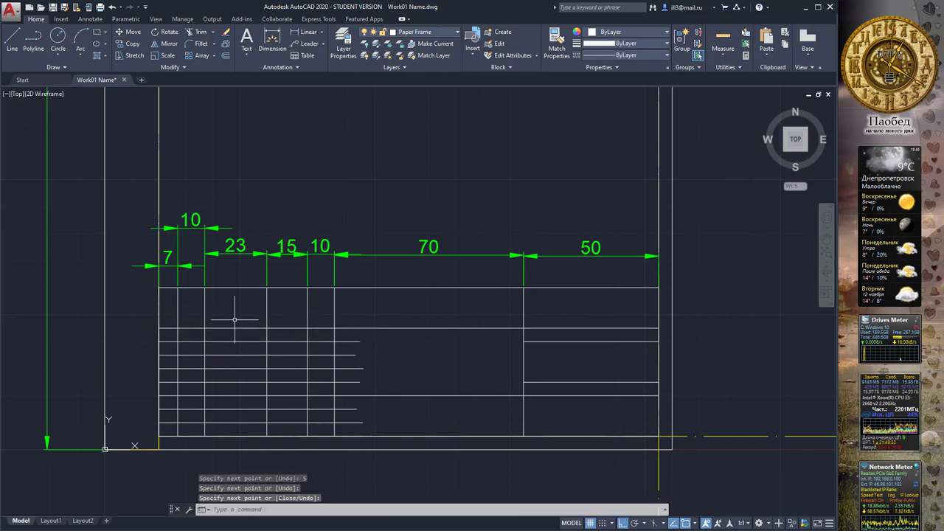
Step: Draw a row line 5 units below the table's top-left corner across the left columns
{"action": "key", "text": "Return"}
{"action": "left_click", "coordinate": [160, 288]}
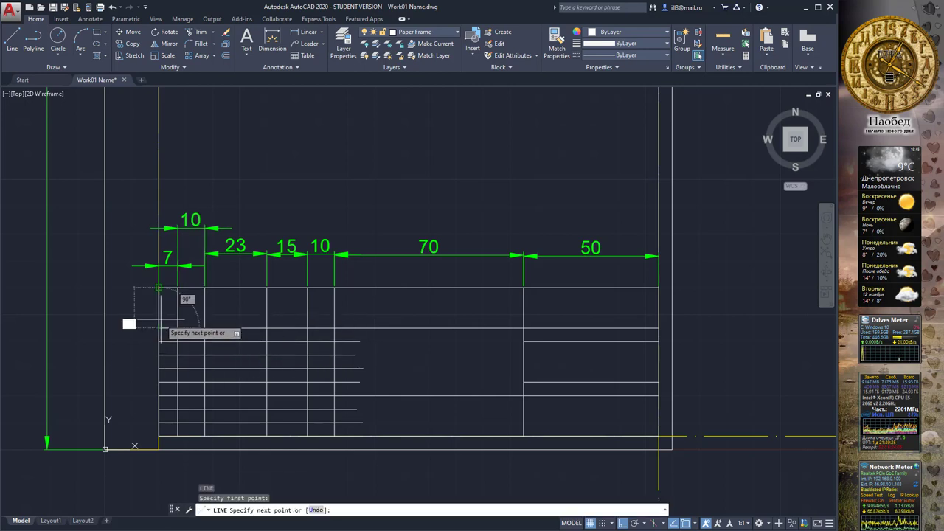
{"action": "type", "text": "5"}
{"action": "key", "text": "Return"}
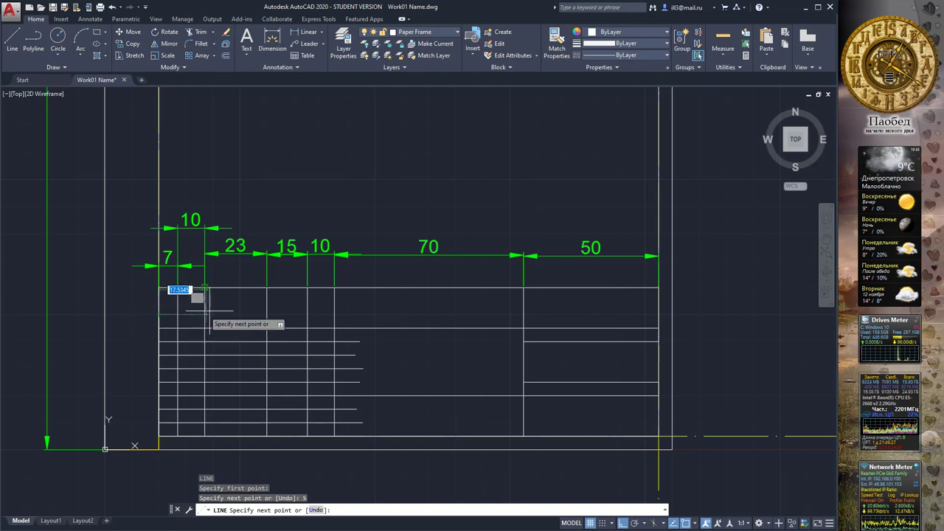
{"action": "left_click", "coordinate": [355, 315]}
{"action": "key", "text": "Return"}
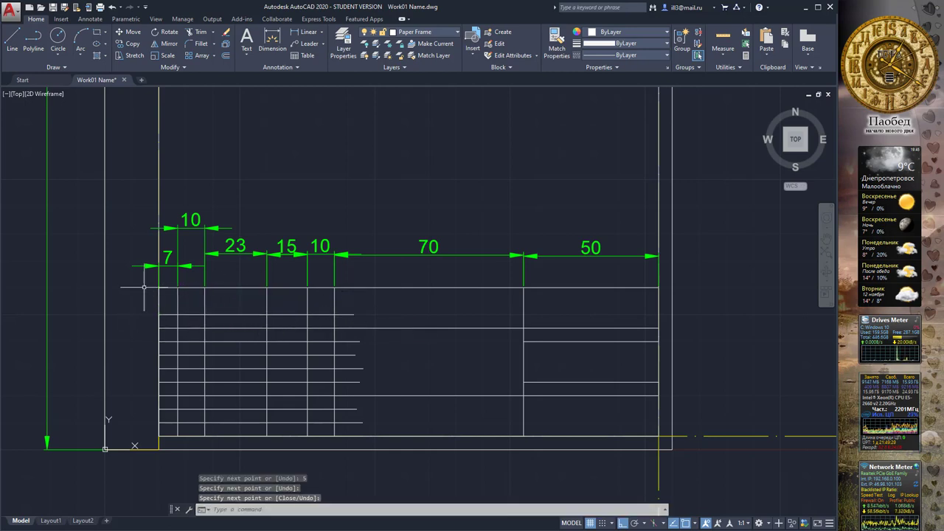
{"action": "key", "text": "Return"}
{"action": "left_click", "coordinate": [159, 288]}
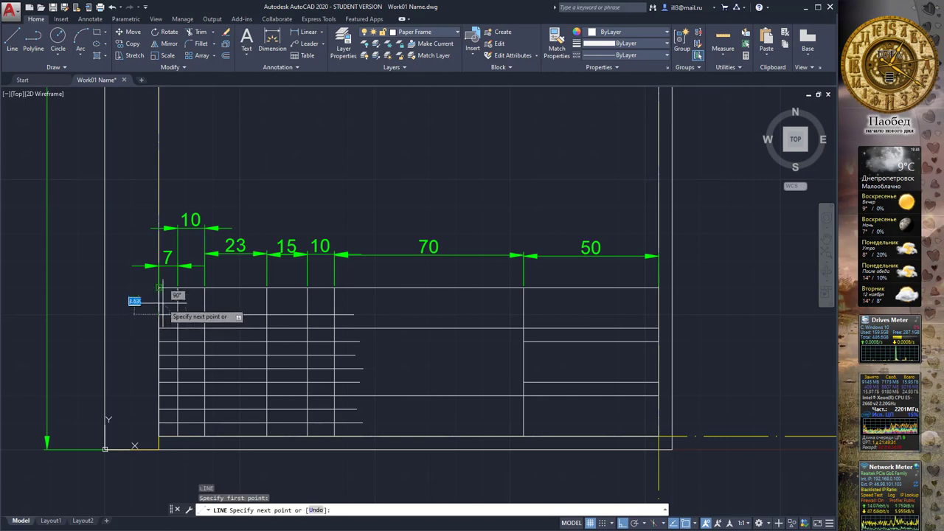
{"action": "type", "text": "5"}
{"action": "key", "text": "Return"}
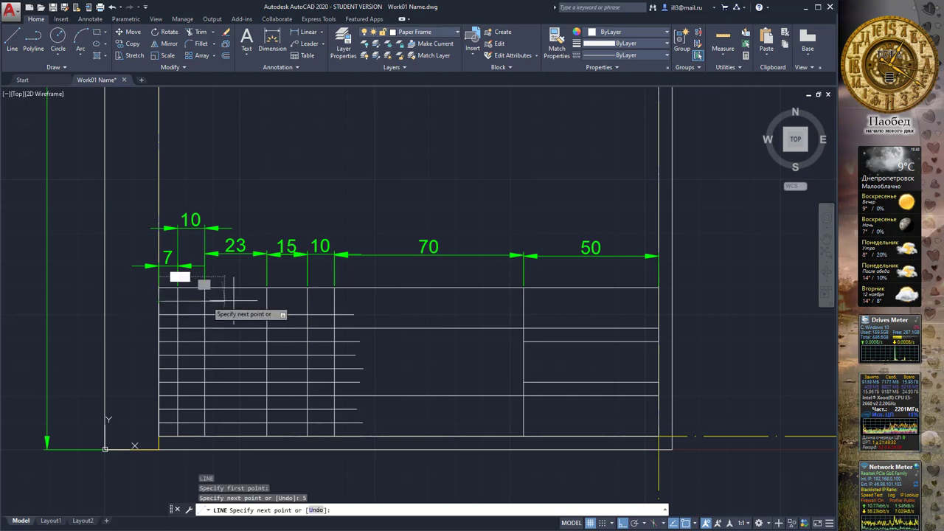
{"action": "key", "text": "Return"}
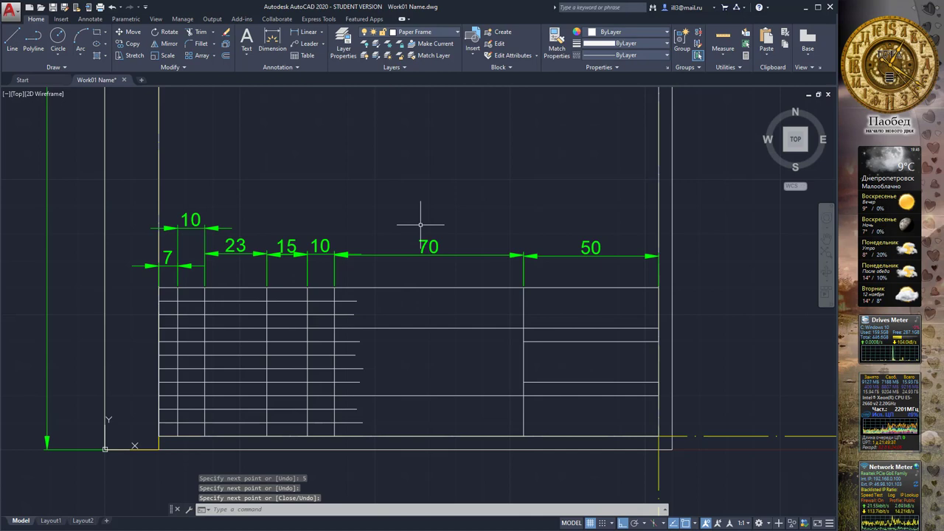
Step: Trim the row line ends back to the 70-wide section's boundary, then view the reference image
{"action": "left_click", "coordinate": [198, 32]}
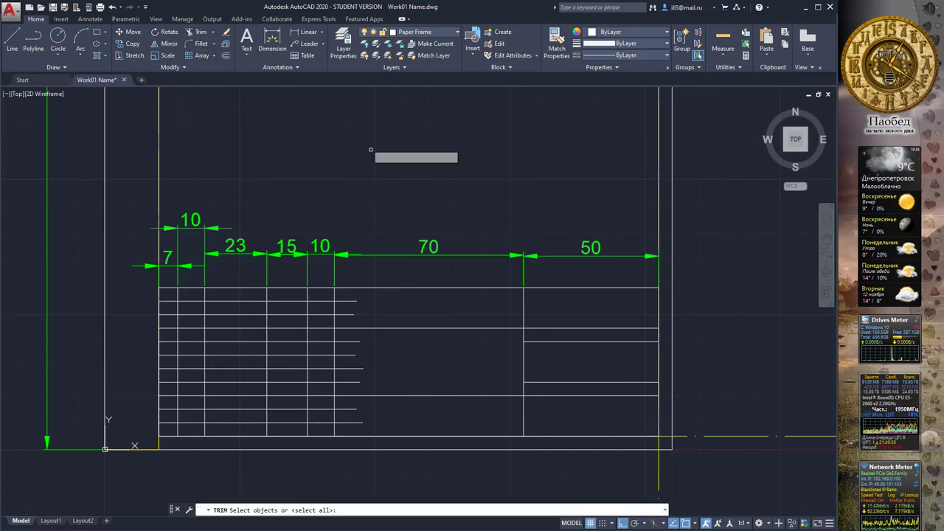
{"action": "left_click", "coordinate": [335, 293]}
{"action": "key", "text": "Return"}
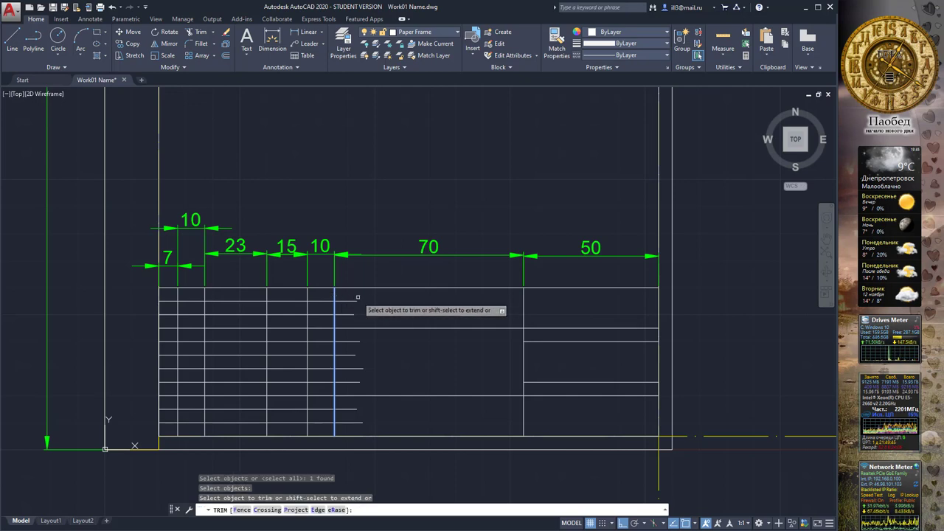
{"action": "mouse_move", "coordinate": [359, 297]}
{"action": "left_mouse_down"}
{"action": "mouse_move", "coordinate": [351, 321]}
{"action": "mouse_move", "coordinate": [371, 334]}
{"action": "mouse_move", "coordinate": [348, 391]}
{"action": "mouse_move", "coordinate": [365, 404]}
{"action": "mouse_move", "coordinate": [347, 429]}
{"action": "left_mouse_up"}
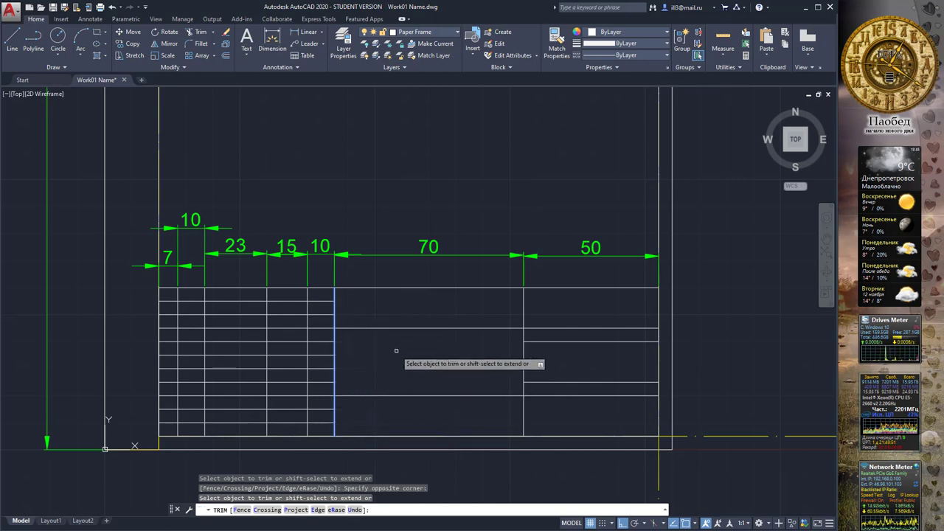
{"action": "key", "text": "Escape"}
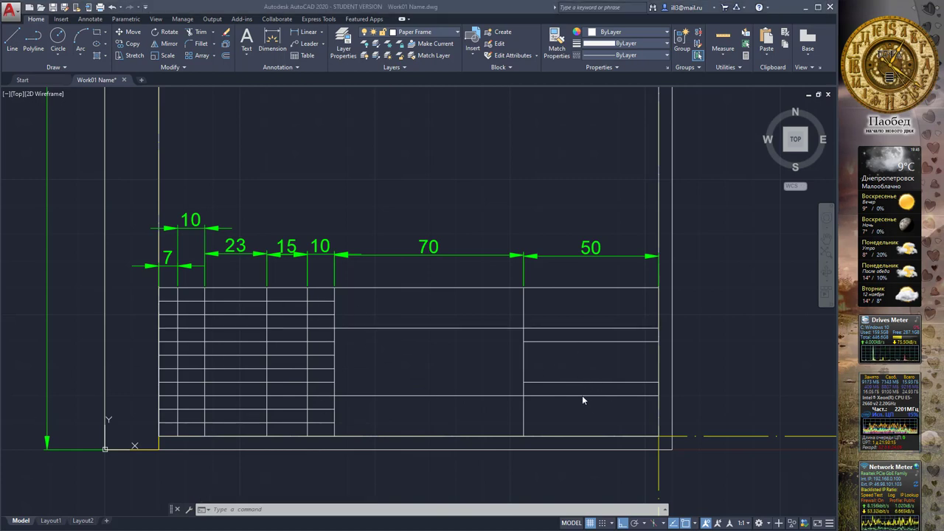
{"action": "key", "text": "alt+Tab"}
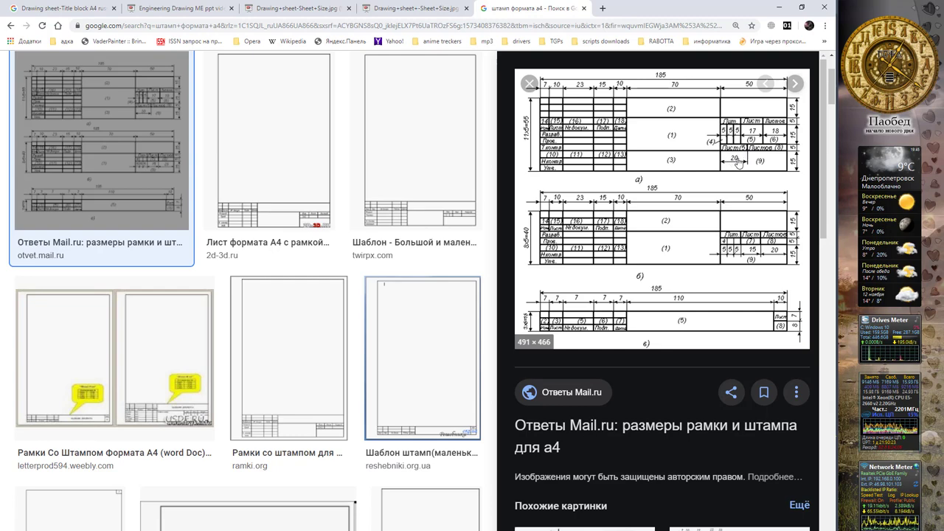
Step: Draw a line 20 units right from the bottom-row corner, then up
{"action": "key", "text": "alt+Tab"}
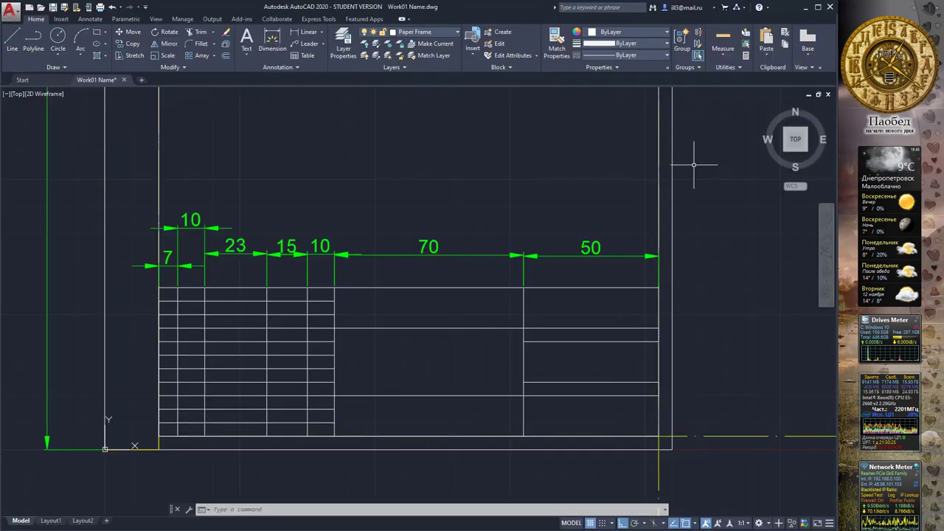
{"action": "left_click", "coordinate": [12, 41]}
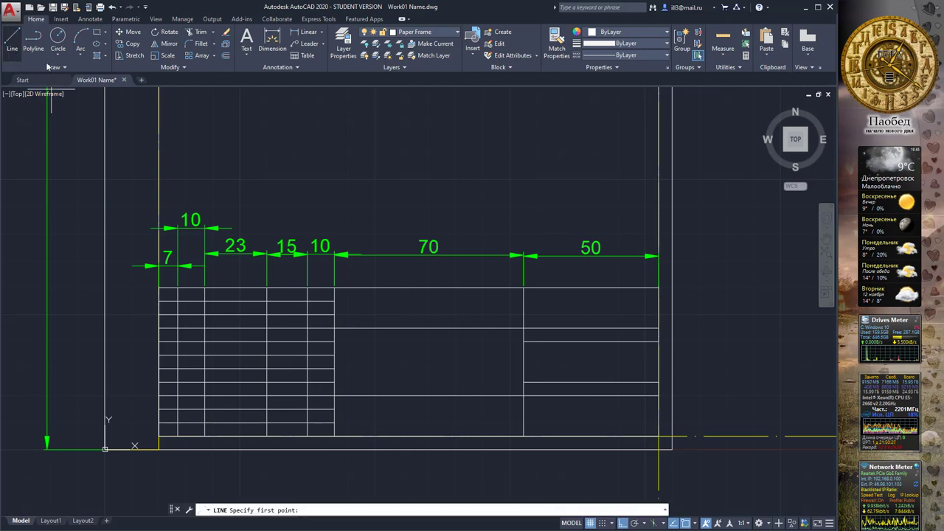
{"action": "left_click", "coordinate": [523, 393]}
{"action": "type", "text": "20"}
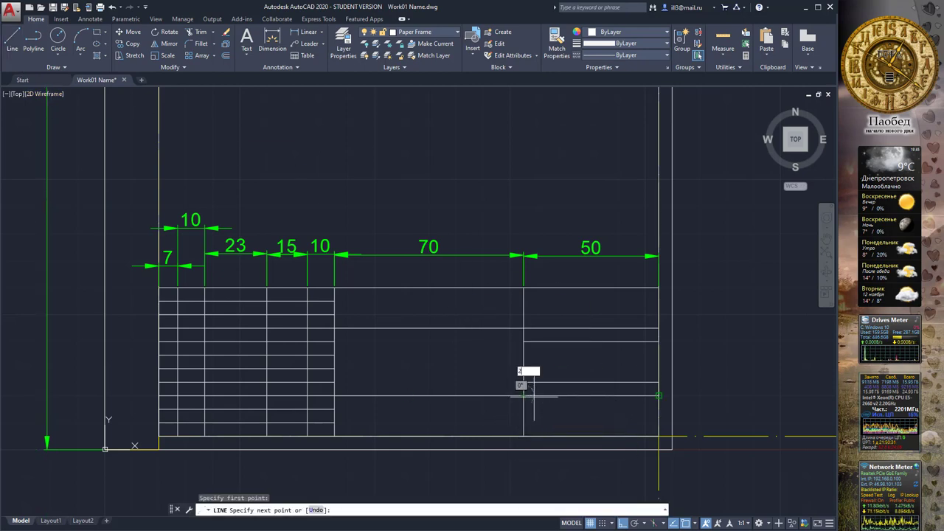
{"action": "key", "text": "Return"}
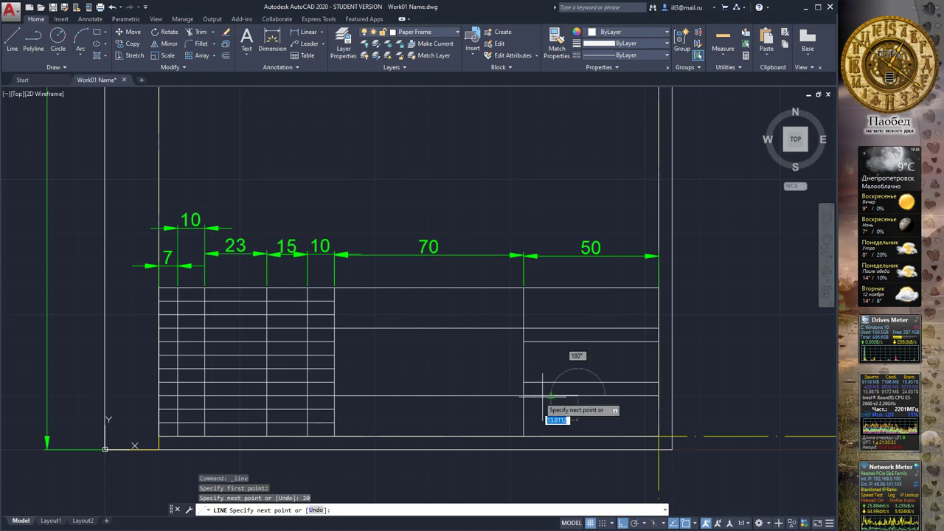
{"action": "left_click", "coordinate": [577, 363]}
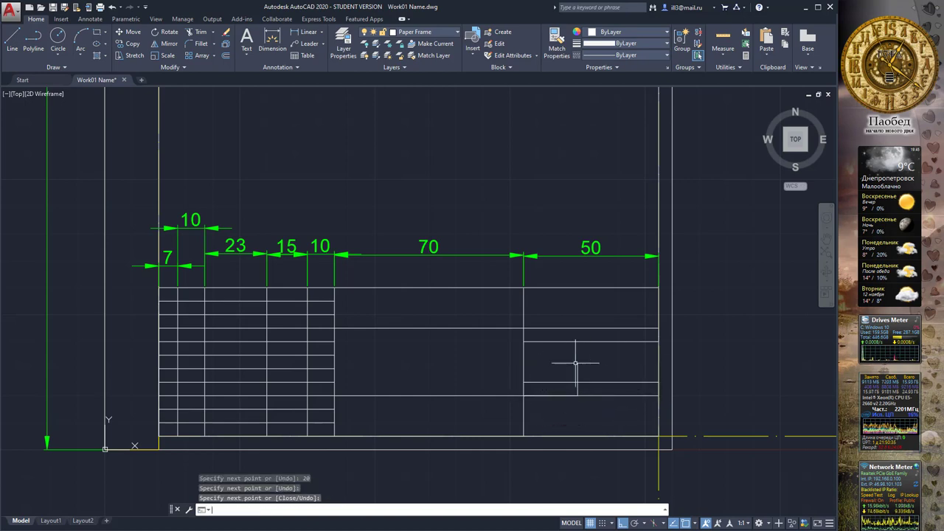
{"action": "key", "text": "Return"}
Step: Trim the vertical line's overshoot above the row and check the reference image
{"action": "left_click", "coordinate": [196, 32]}
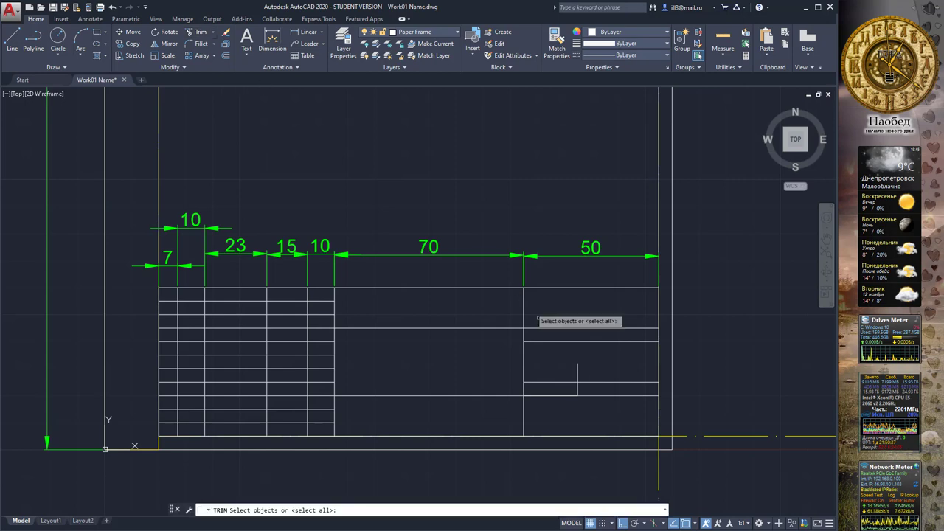
{"action": "key", "text": "Return"}
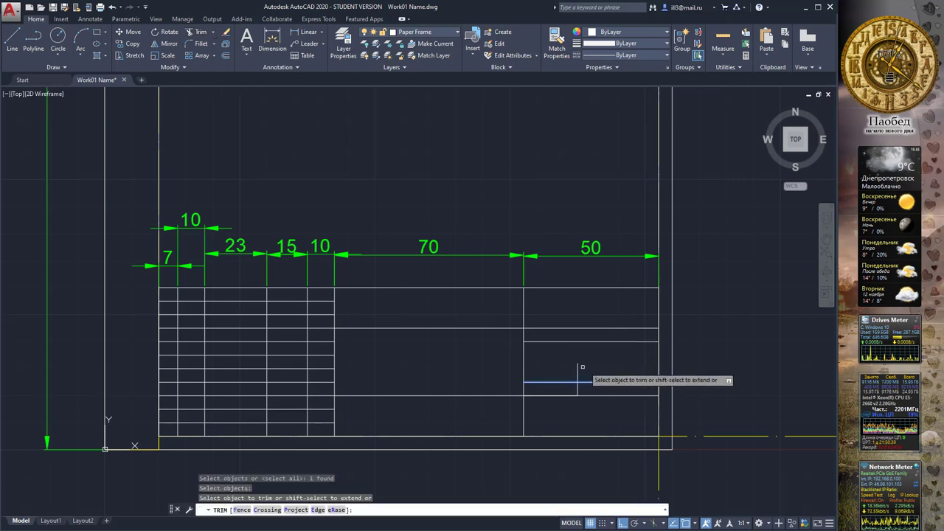
{"action": "left_click", "coordinate": [578, 373]}
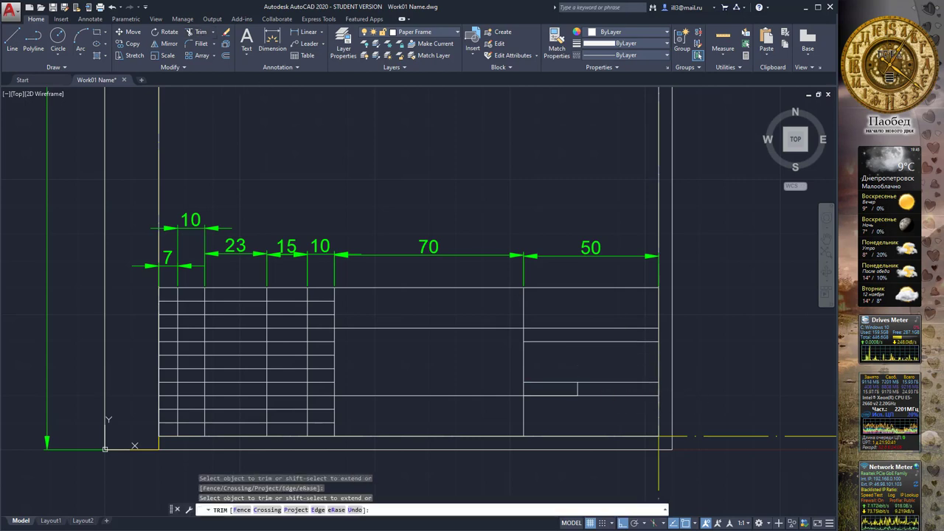
{"action": "key", "text": "alt+Tab"}
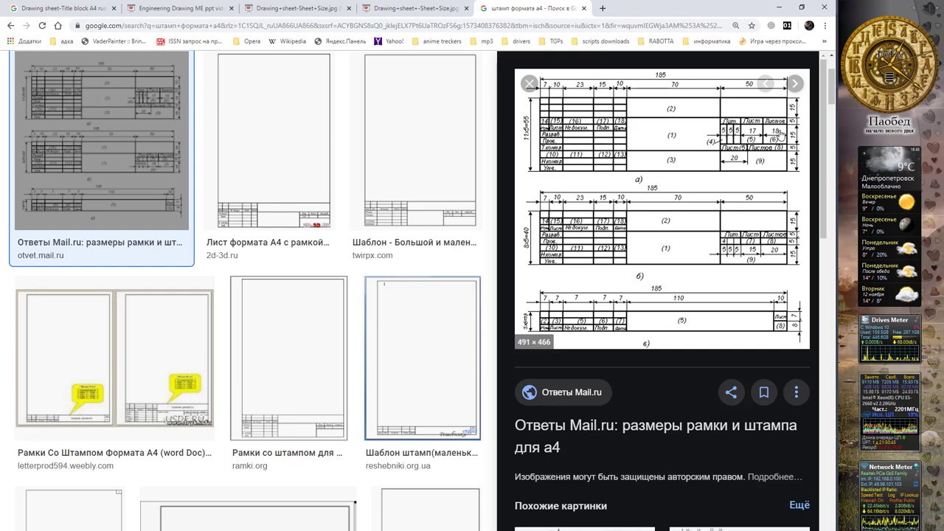
Step: Draw an 18-unit line from the cell corner, then up, checking the reference image
{"action": "key", "text": "alt+Tab"}
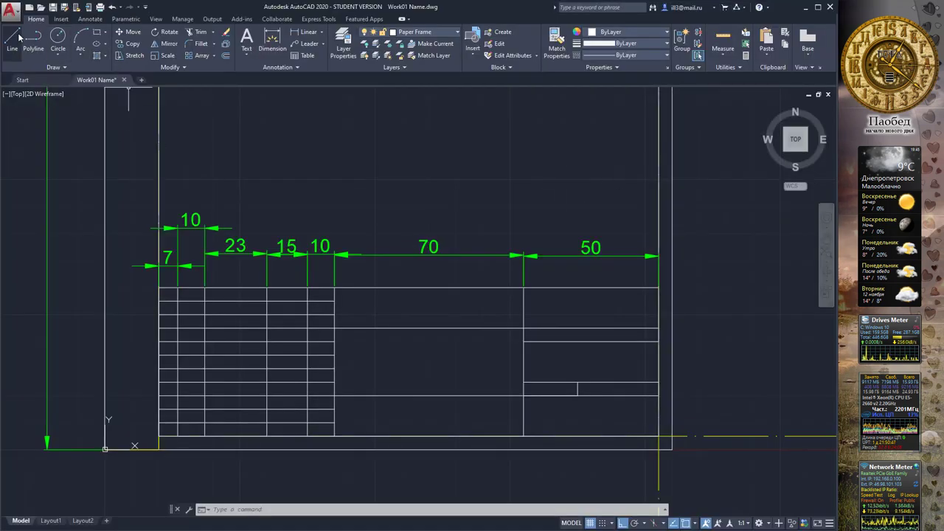
{"action": "type", "text": "l"}
{"action": "key", "text": "Return"}
{"action": "left_click", "coordinate": [659, 383]}
{"action": "type", "text": "18"}
{"action": "key", "text": "Return"}
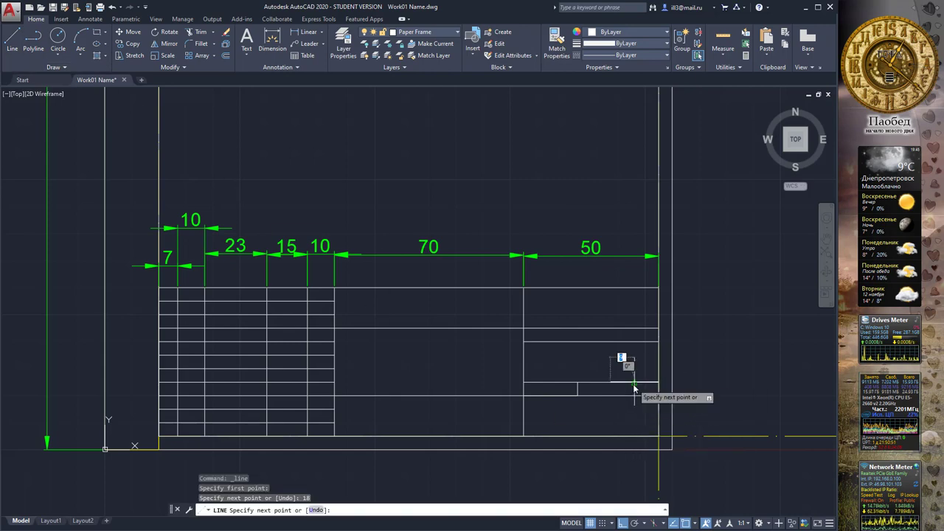
{"action": "left_click", "coordinate": [610, 318]}
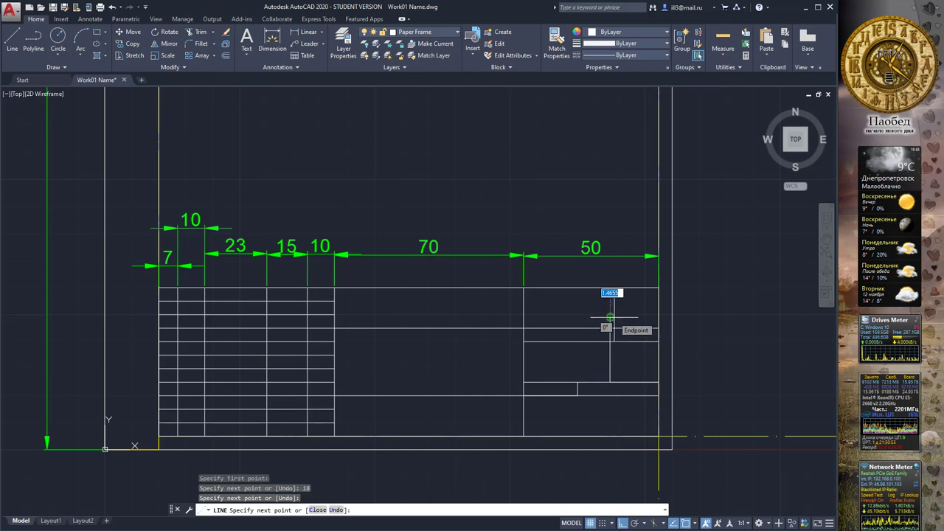
{"action": "key", "text": "alt+Tab"}
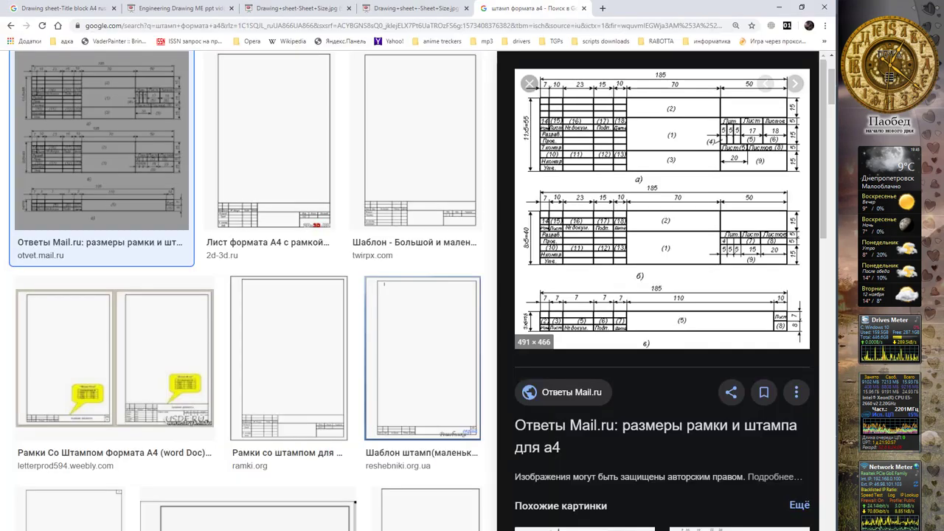
{"action": "key", "text": "alt+Tab"}
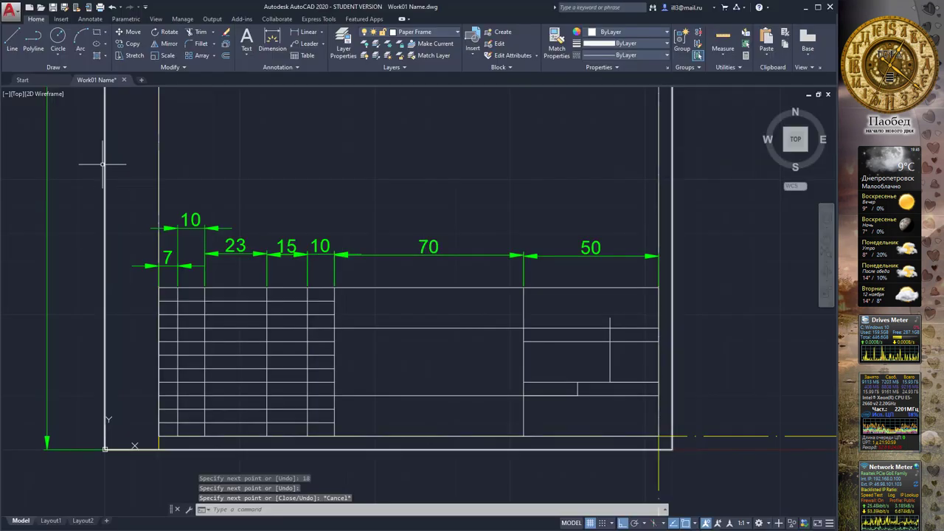
Step: Draw a 17-unit vertical divider and a 5-unit short divider in the upper row
{"action": "left_click", "coordinate": [13, 41]}
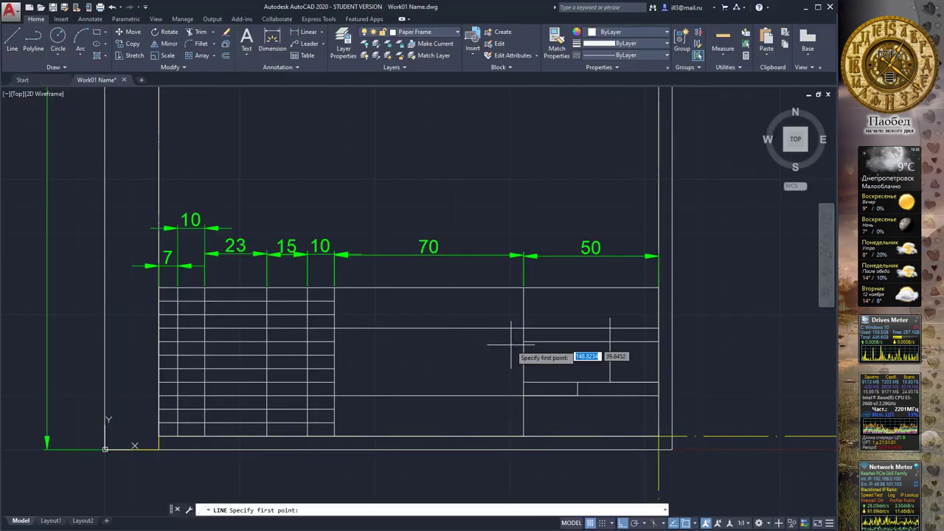
{"action": "left_click", "coordinate": [610, 330]}
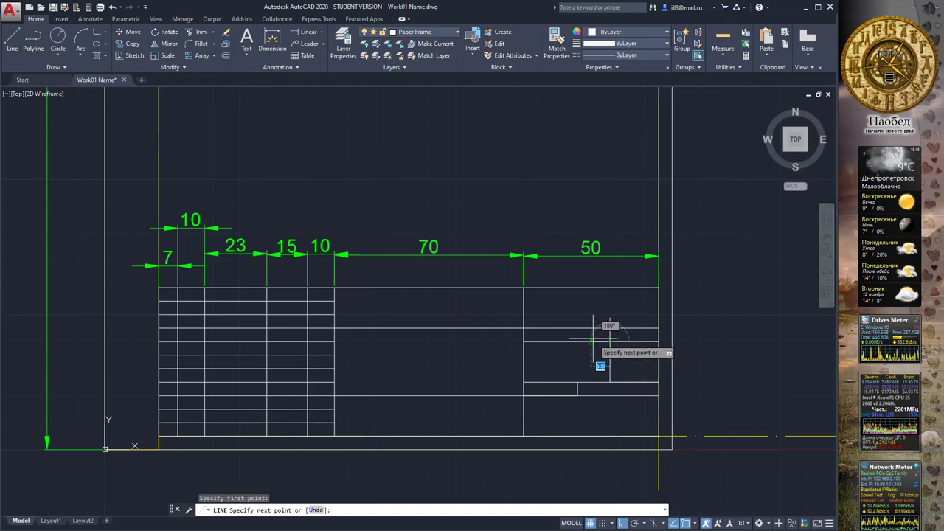
{"action": "type", "text": "17"}
{"action": "key", "text": "Return"}
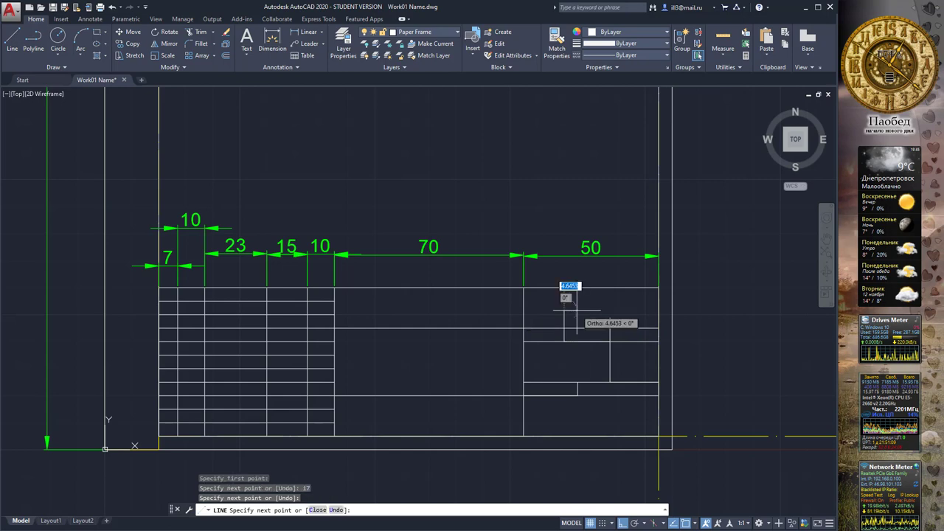
{"action": "key", "text": "Escape"}
{"action": "key", "text": "space"}
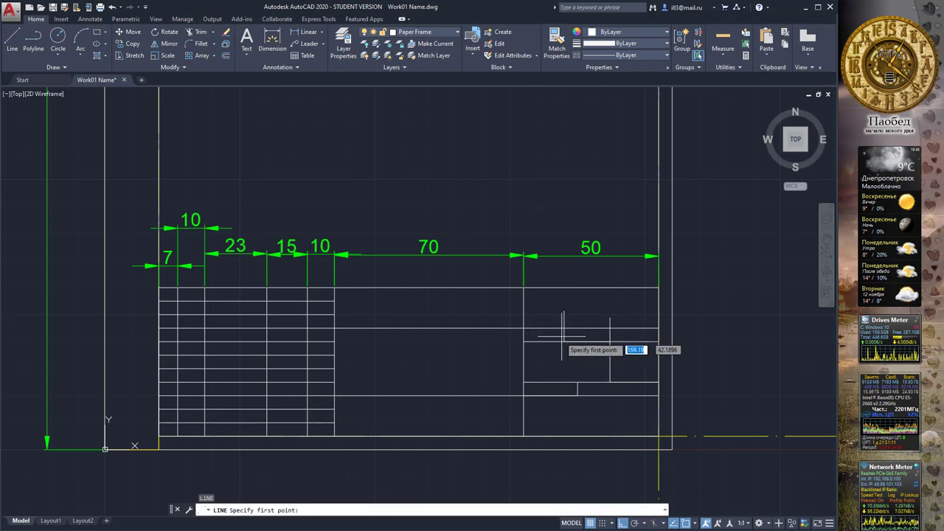
{"action": "left_click", "coordinate": [564, 341]}
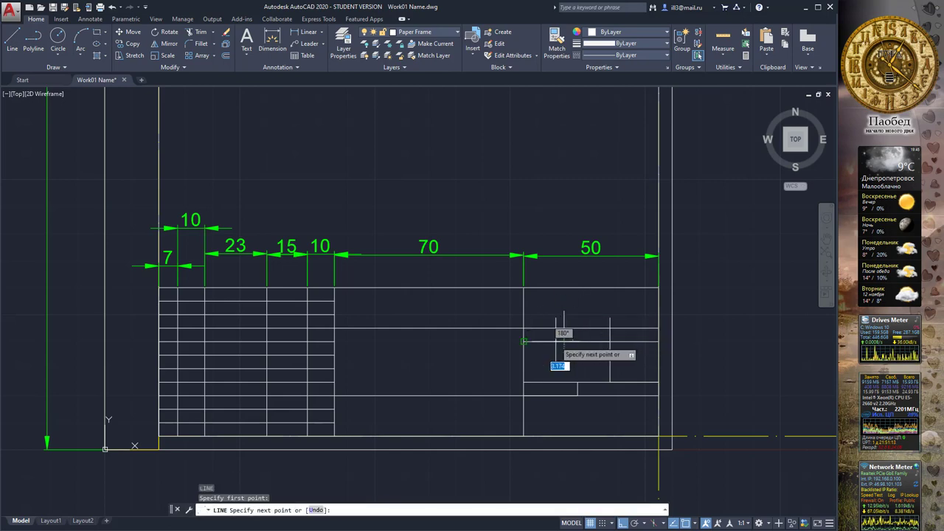
{"action": "key", "text": "Return"}
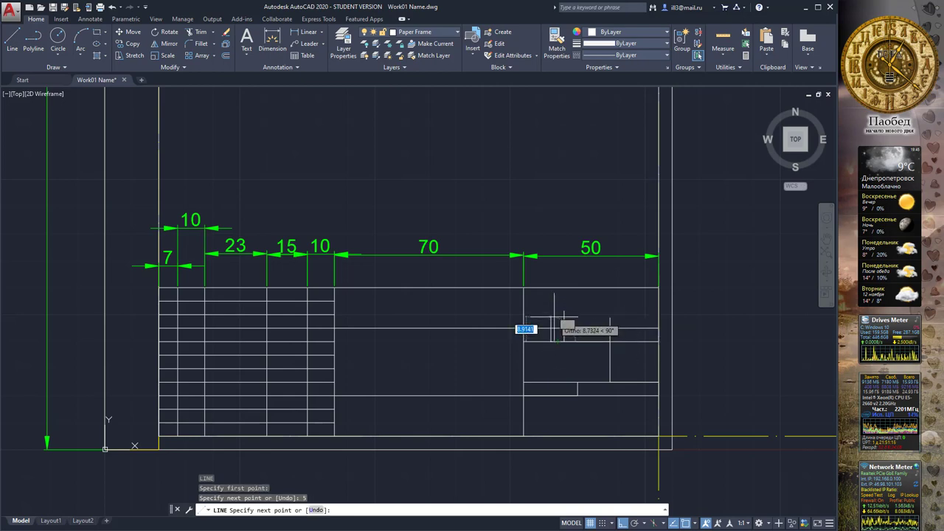
{"action": "left_click", "coordinate": [550, 317]}
{"action": "key", "text": "Return"}
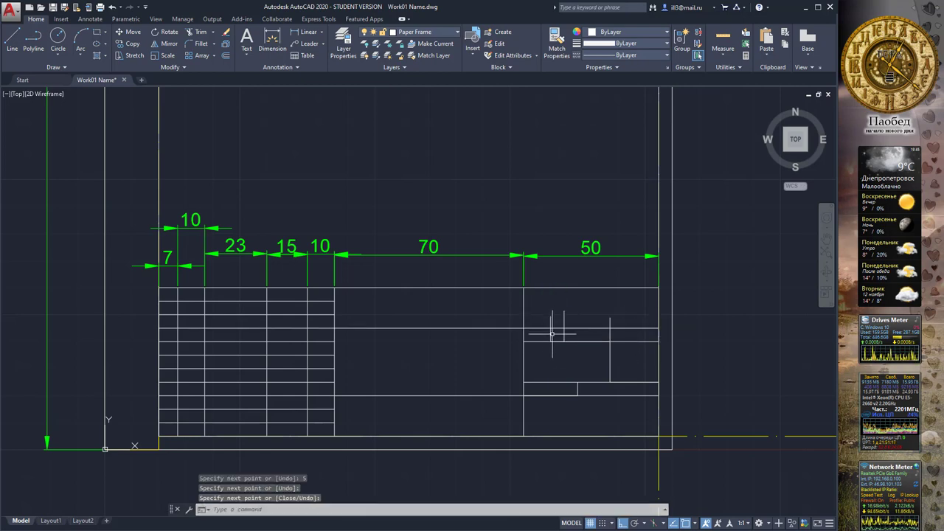
Step: Draw another 5-unit short divider beside the previous one
{"action": "key", "text": "space"}
{"action": "left_click", "coordinate": [539, 342]}
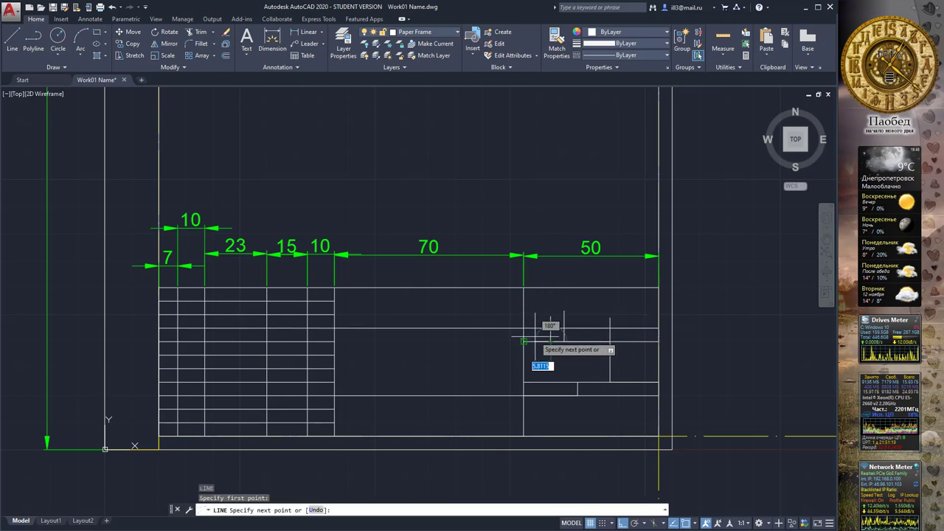
{"action": "key", "text": "Return"}
{"action": "left_click", "coordinate": [533, 314]}
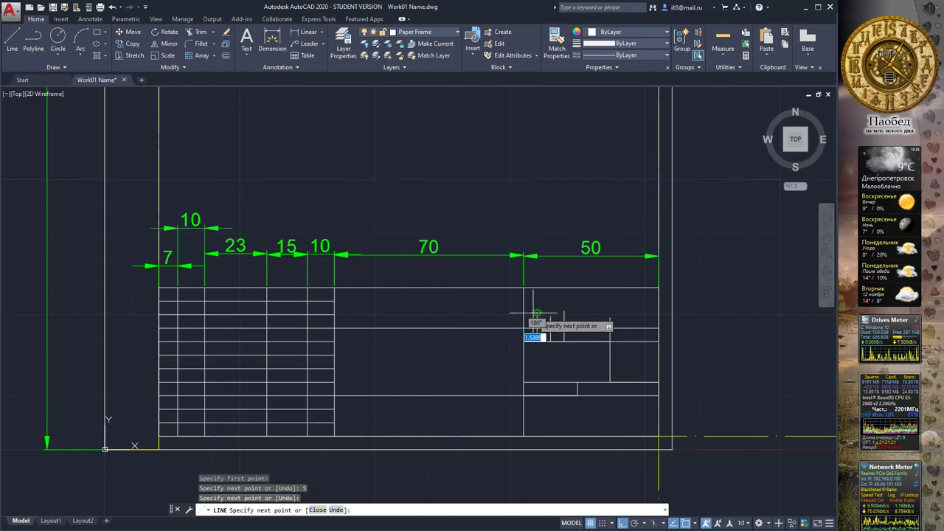
{"action": "key", "text": "Return"}
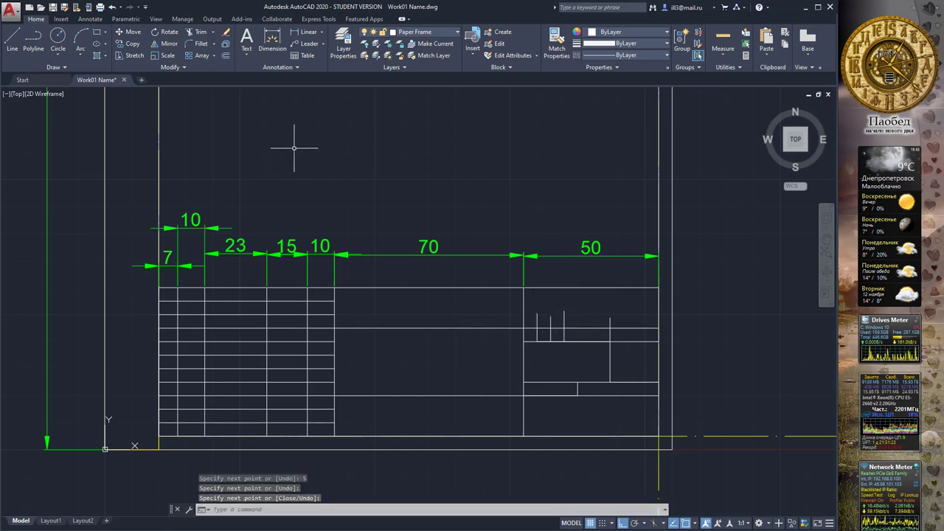
Step: Select the long and short horizontal lines of the right section as trim cutting edges
{"action": "left_click", "coordinate": [197, 32]}
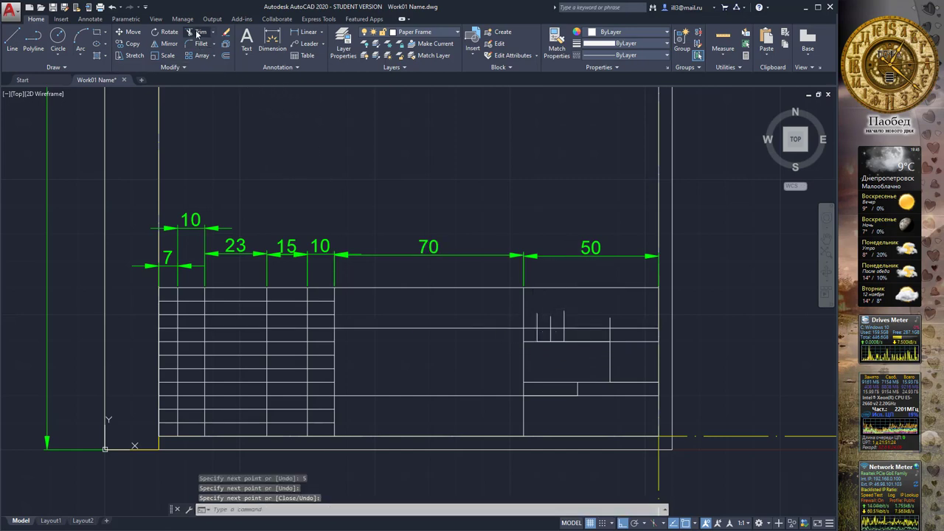
{"action": "left_click", "coordinate": [584, 328]}
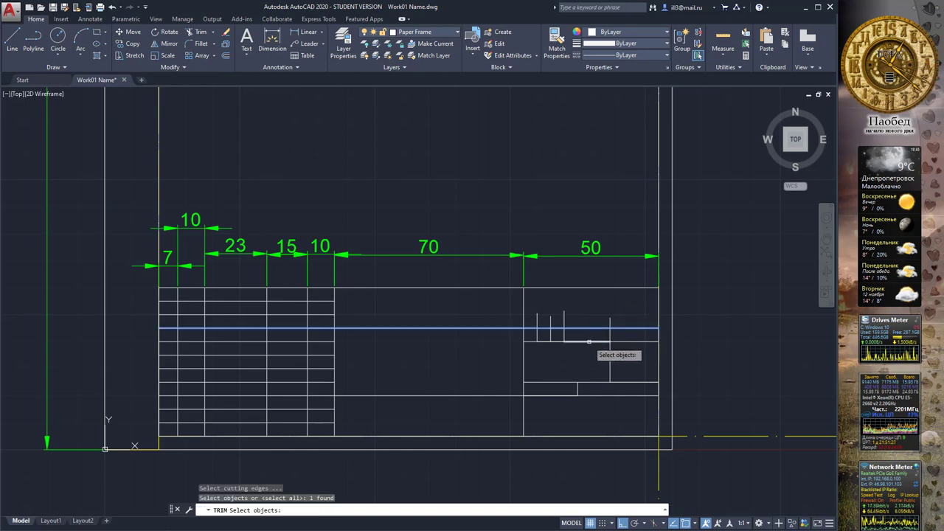
{"action": "left_click", "coordinate": [587, 340]}
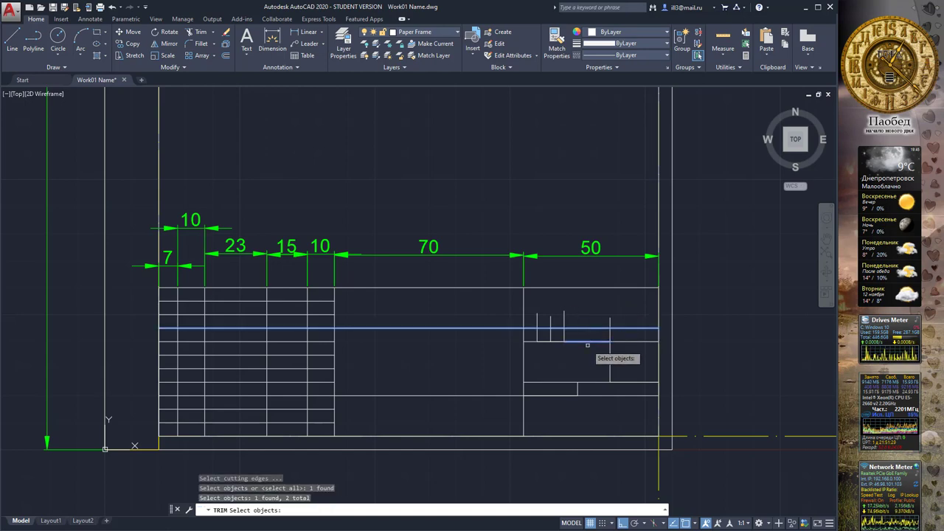
{"action": "left_click", "coordinate": [545, 342]}
{"action": "left_click", "coordinate": [541, 341]}
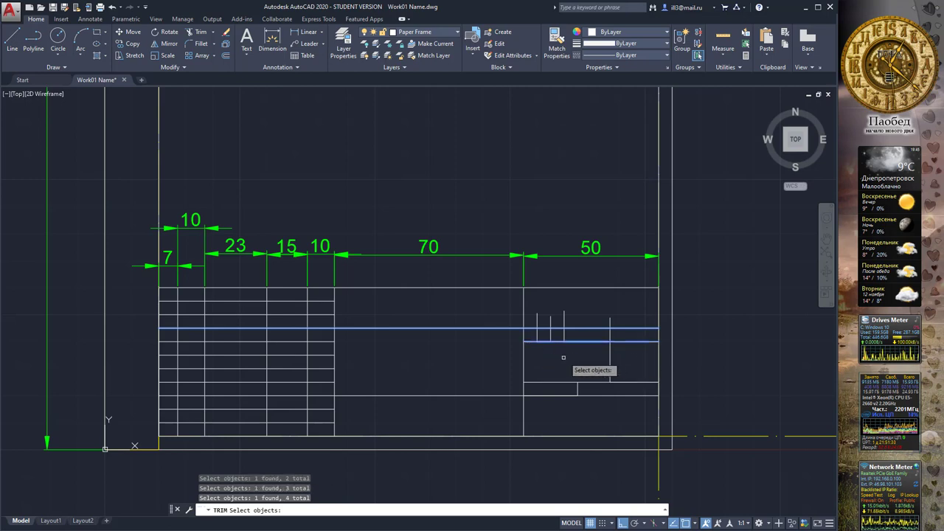
{"action": "key", "text": "Return"}
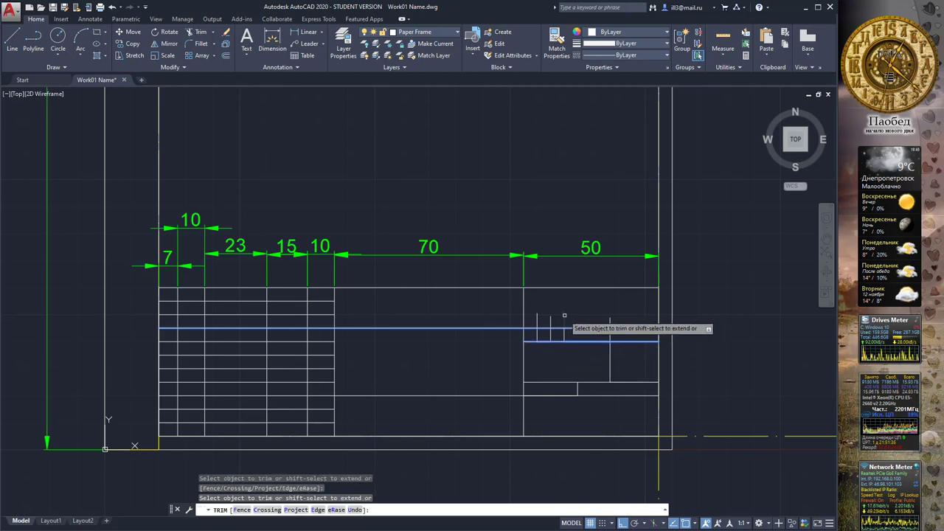
Step: Cut off the divider stubs beyond those edges, then view the reference image
{"action": "left_click", "coordinate": [551, 321]}
{"action": "left_click", "coordinate": [538, 317]}
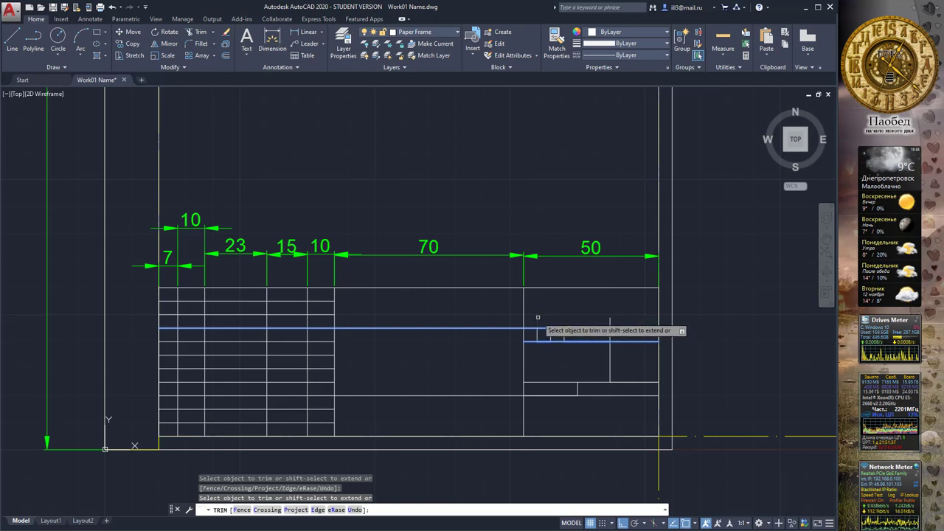
{"action": "left_click", "coordinate": [612, 319]}
{"action": "left_click", "coordinate": [612, 322]}
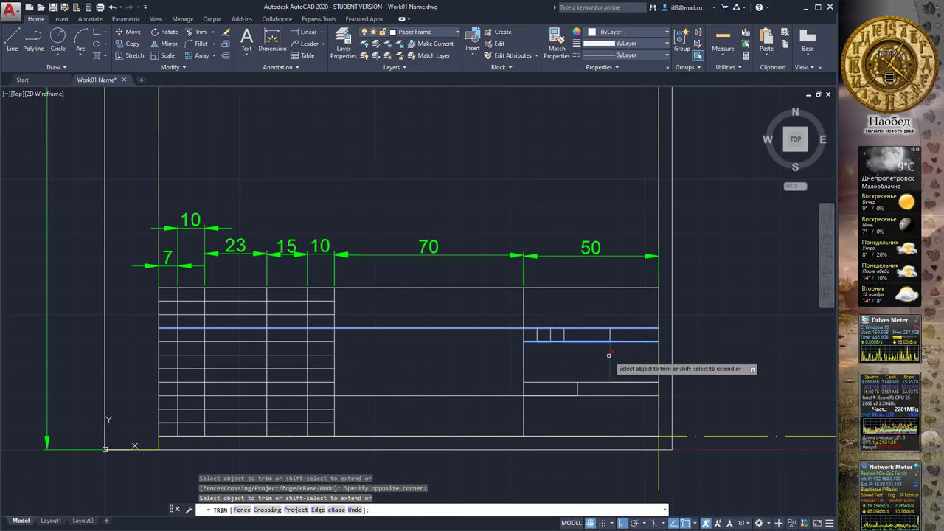
{"action": "right_click", "coordinate": [588, 358]}
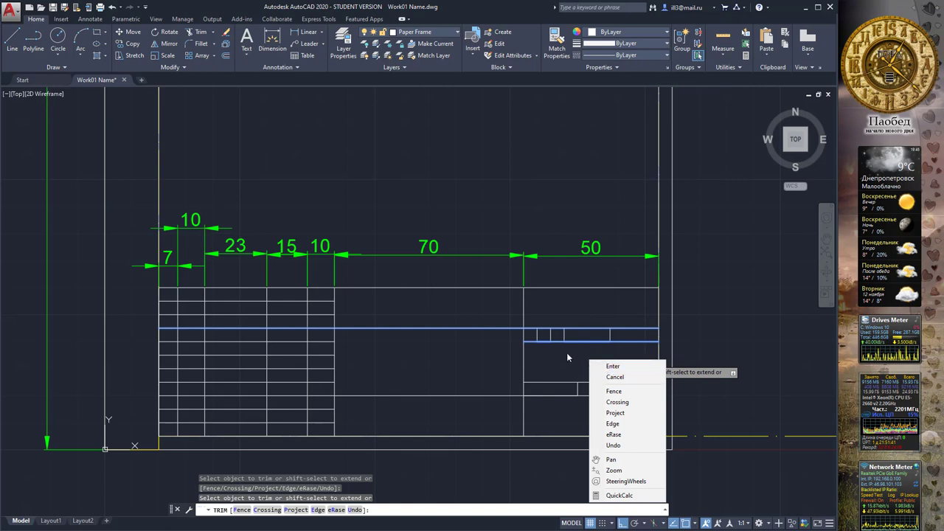
{"action": "left_click", "coordinate": [571, 346]}
{"action": "key", "text": "Escape"}
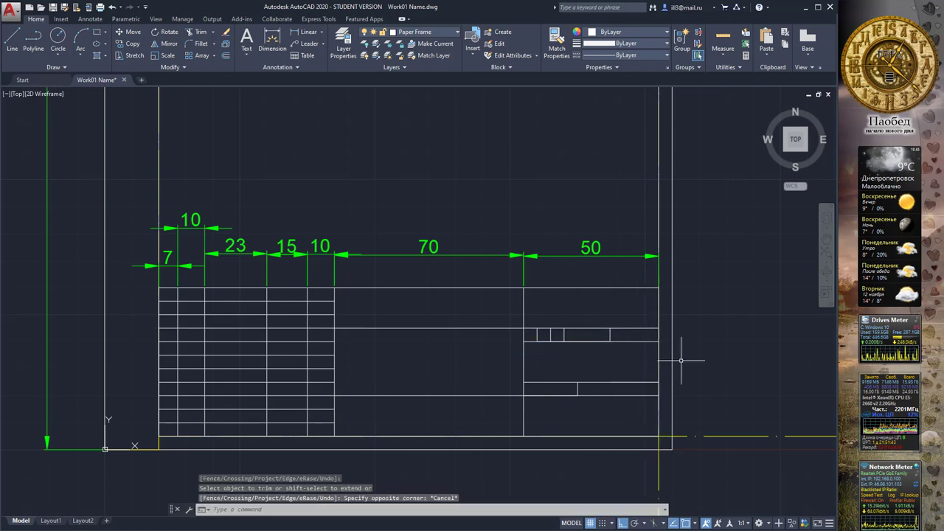
{"action": "key", "text": "alt+Tab"}
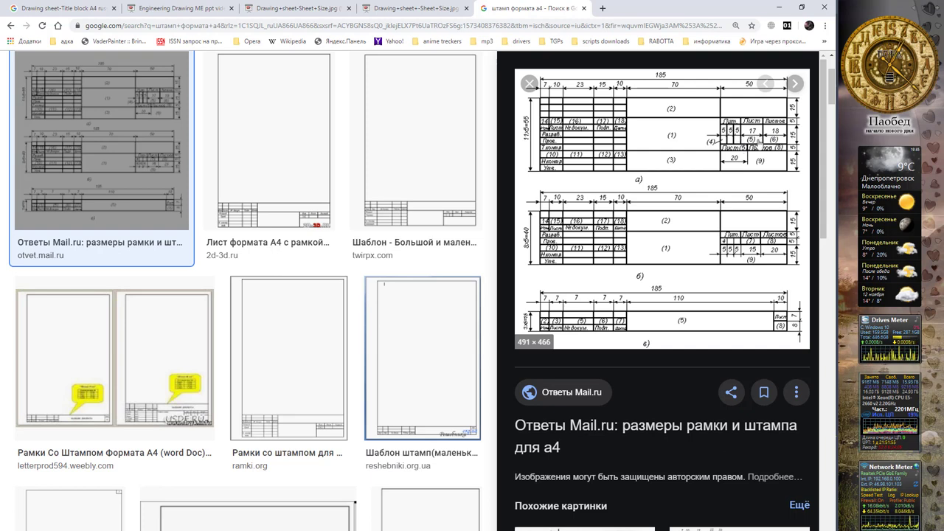
Step: Return to the AutoCAD drawing after checking the reference title block
{"action": "key", "text": "alt+Tab"}
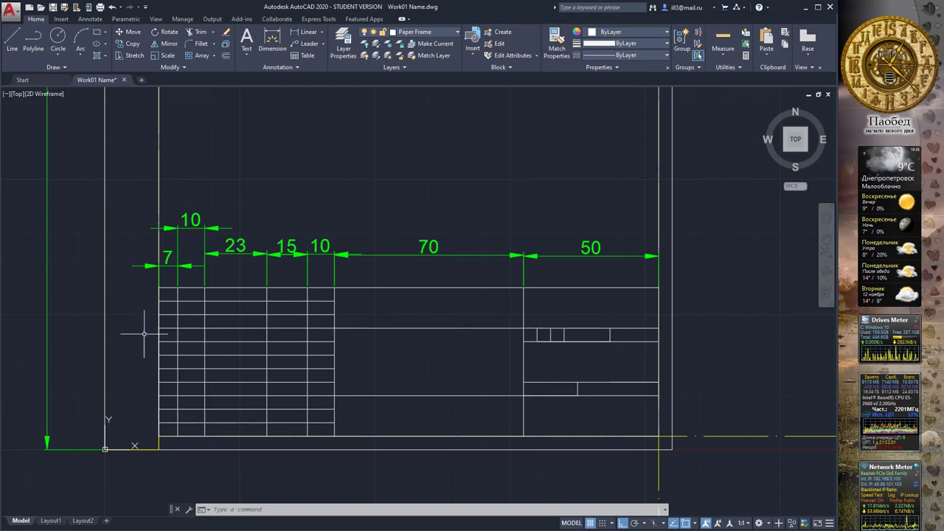
Step: Extend the five short dividers down to the right section's lower horizontal line
{"action": "left_click", "coordinate": [213, 32]}
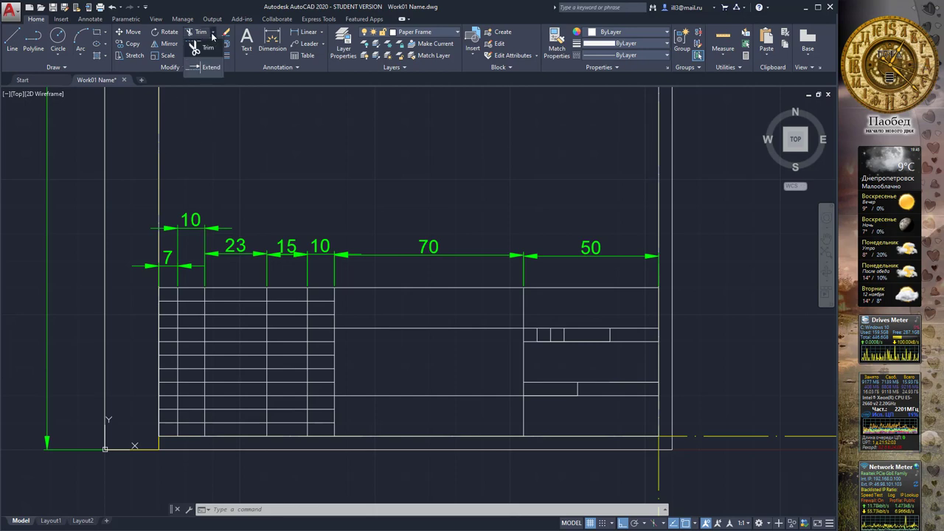
{"action": "left_click", "coordinate": [207, 67]}
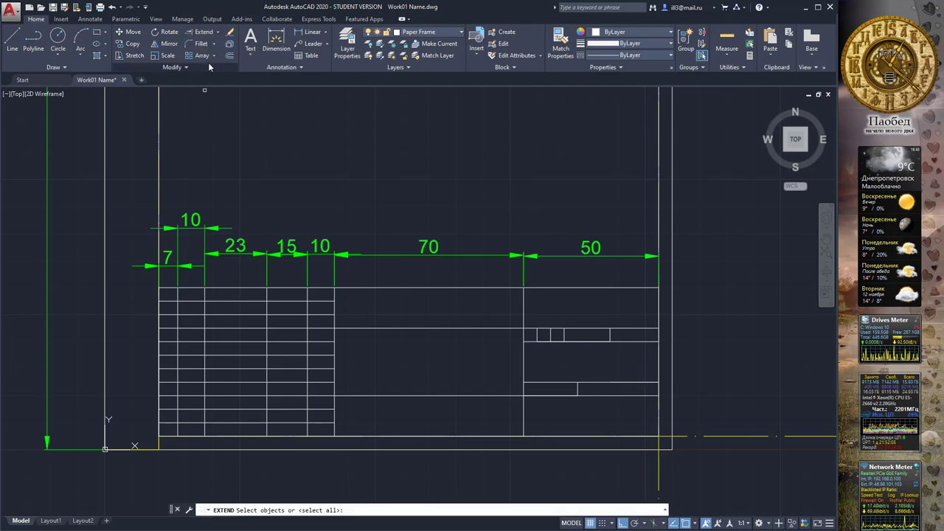
{"action": "left_click", "coordinate": [606, 382]}
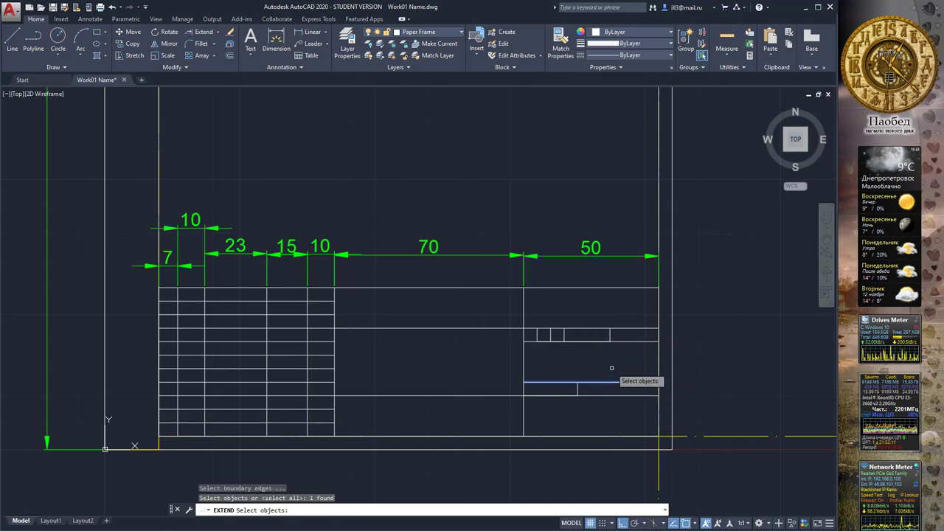
{"action": "key", "text": "Return"}
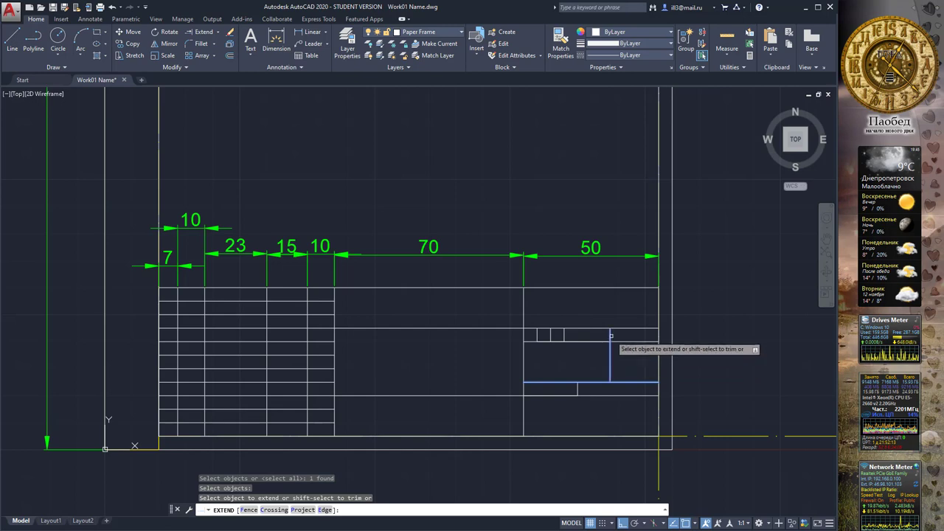
{"action": "left_click", "coordinate": [611, 333]}
{"action": "left_click", "coordinate": [563, 335]}
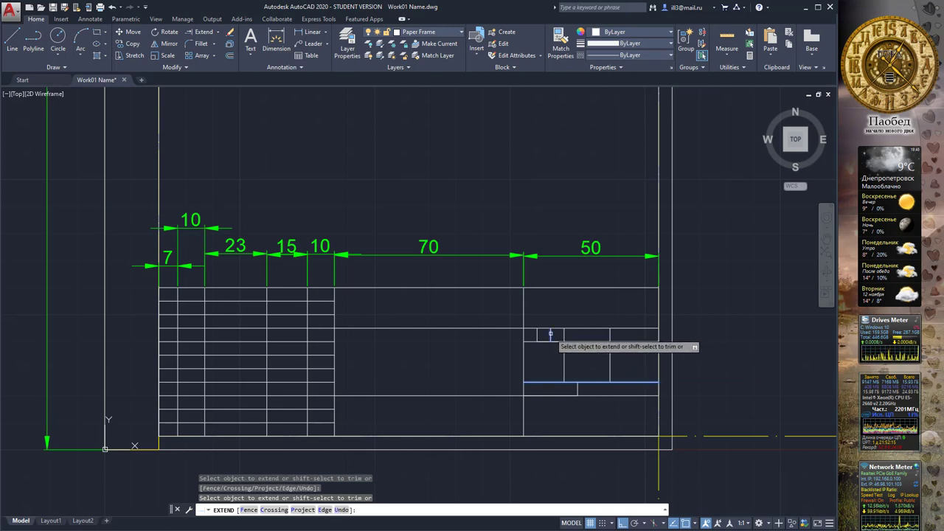
{"action": "left_click", "coordinate": [550, 336]}
{"action": "left_click", "coordinate": [538, 335]}
{"action": "left_click", "coordinate": [551, 336]}
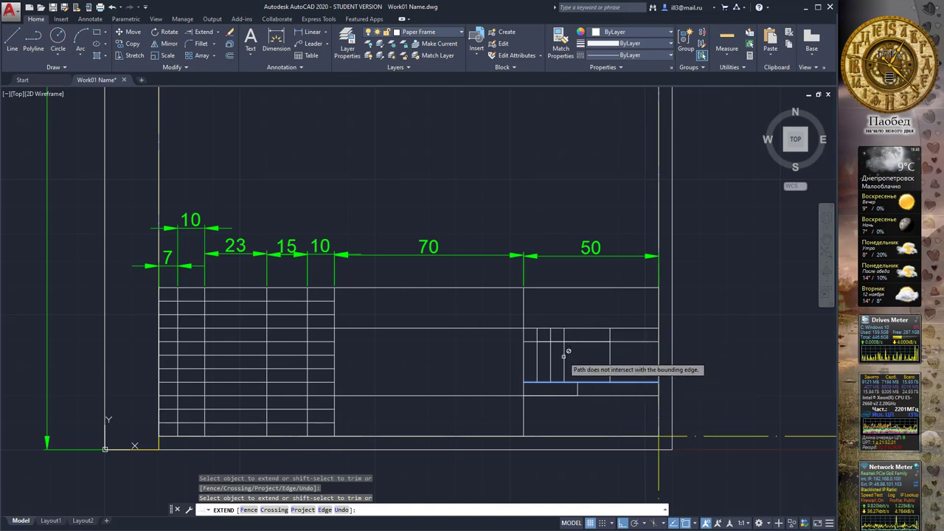
{"action": "key", "text": "Return"}
{"action": "left_click", "coordinate": [218, 33]}
Step: Check the reference title block image before trimming the dividers
{"action": "left_click", "coordinate": [197, 45]}
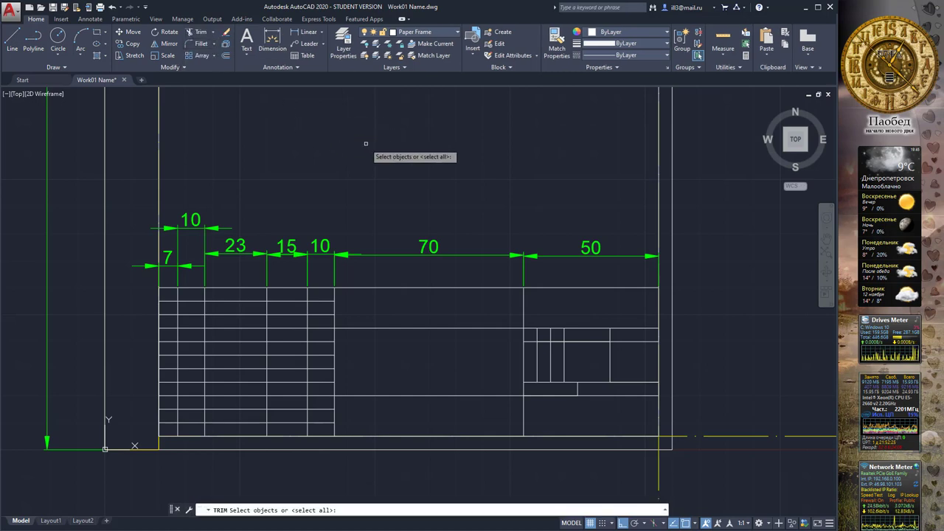
{"action": "key", "text": "Escape"}
{"action": "key", "text": "alt+Tab"}
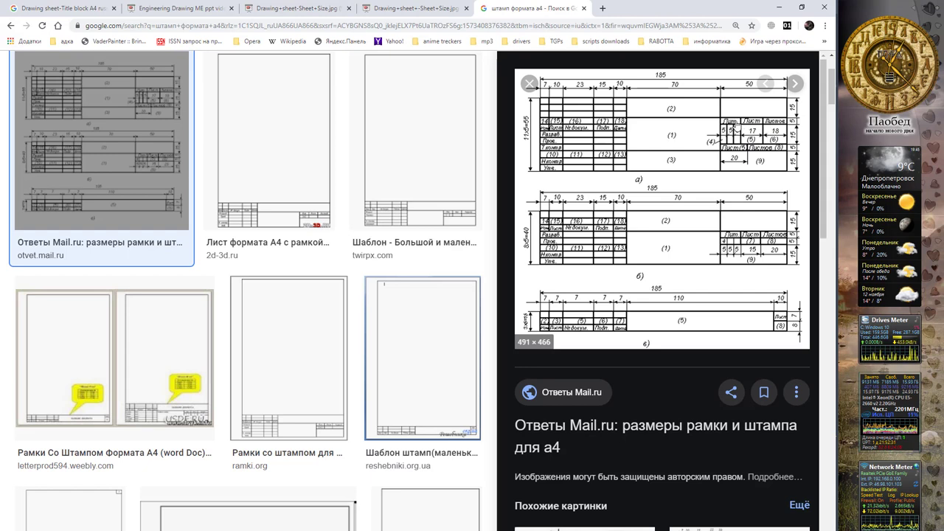
{"action": "key", "text": "alt+Tab"}
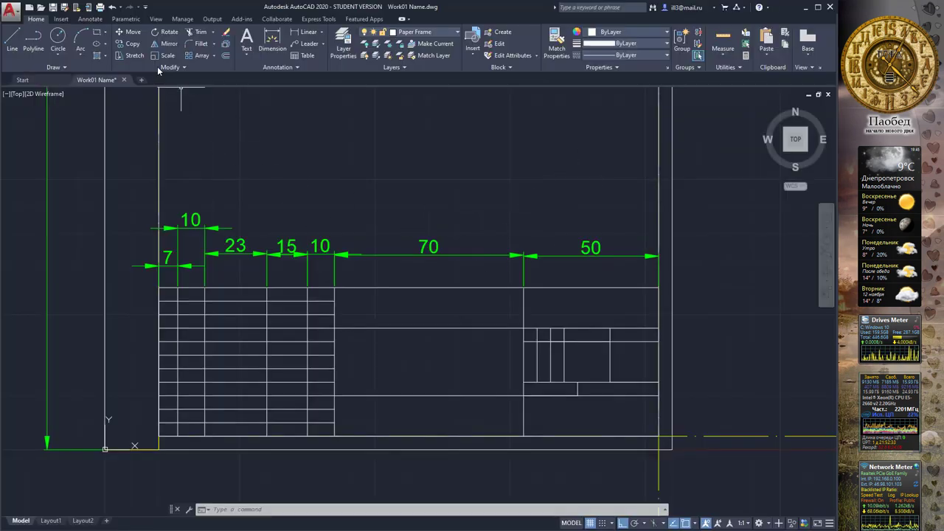
Step: Trim the divider stubs above the horizontal line, using four row segments as cutting edges
{"action": "left_click", "coordinate": [200, 32]}
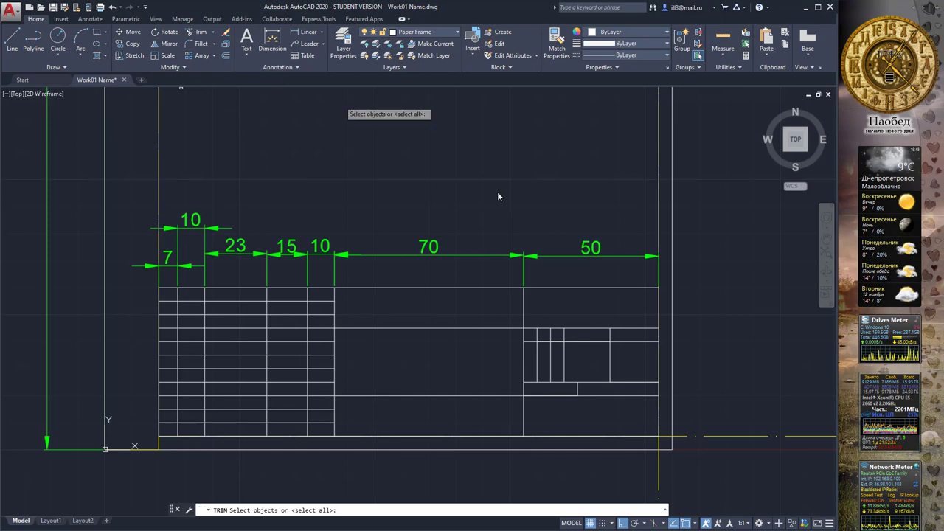
{"action": "left_click", "coordinate": [570, 340]}
{"action": "left_click", "coordinate": [557, 342]}
{"action": "left_click", "coordinate": [542, 341]}
{"action": "left_click", "coordinate": [530, 341]}
{"action": "key", "text": "Return"}
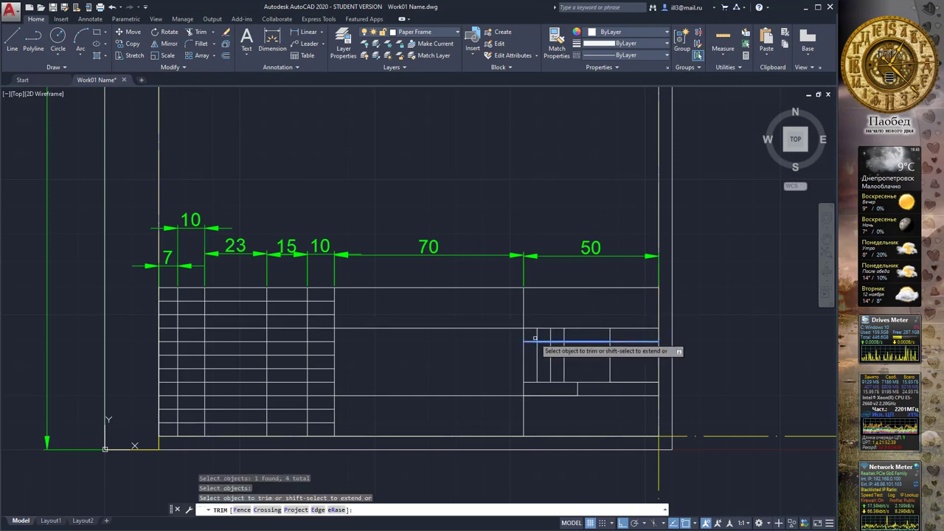
{"action": "left_click", "coordinate": [537, 334]}
{"action": "left_click", "coordinate": [548, 333]}
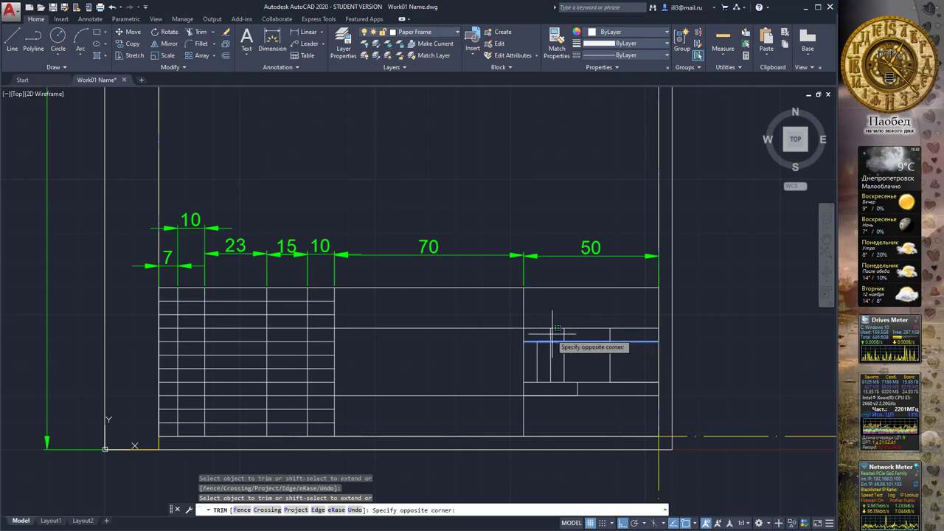
{"action": "left_click", "coordinate": [569, 334]}
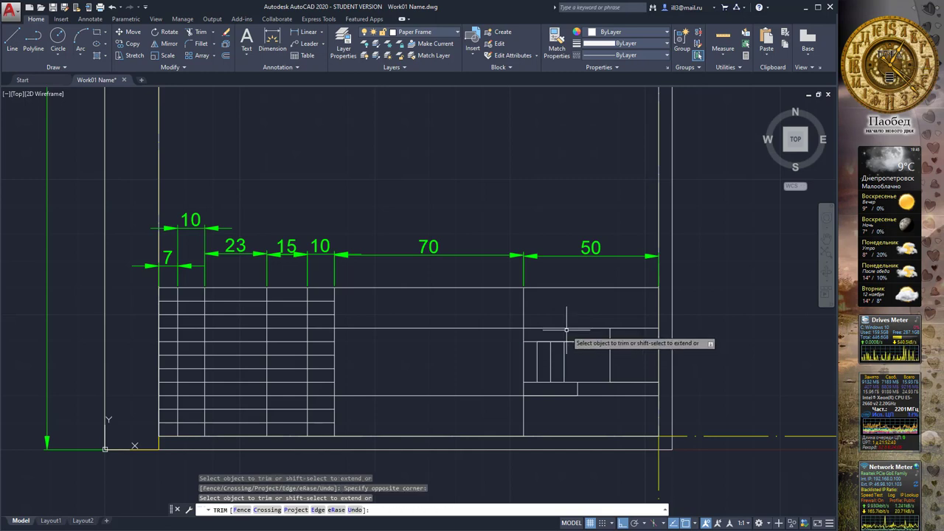
{"action": "key", "text": "Escape"}
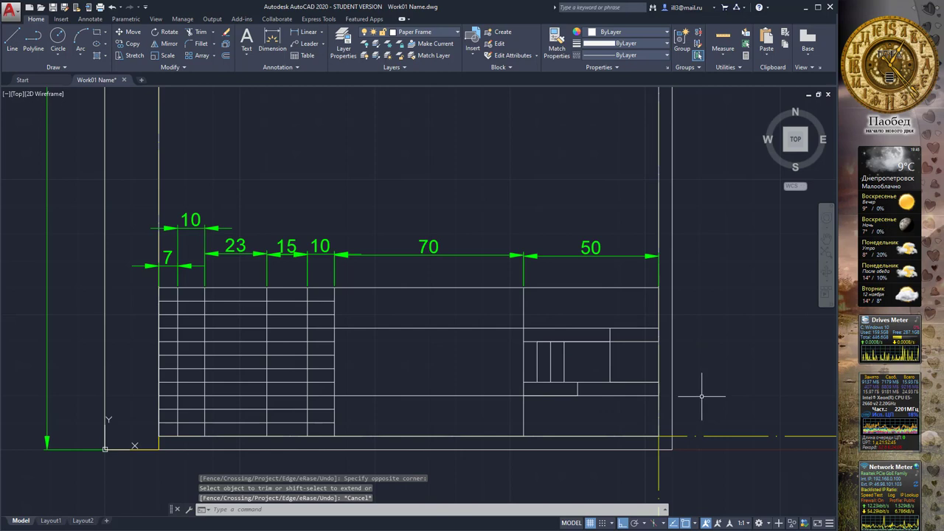
Step: Recheck the reference image, then select and deselect a short divider in the drawing
{"action": "key", "text": "alt+Tab"}
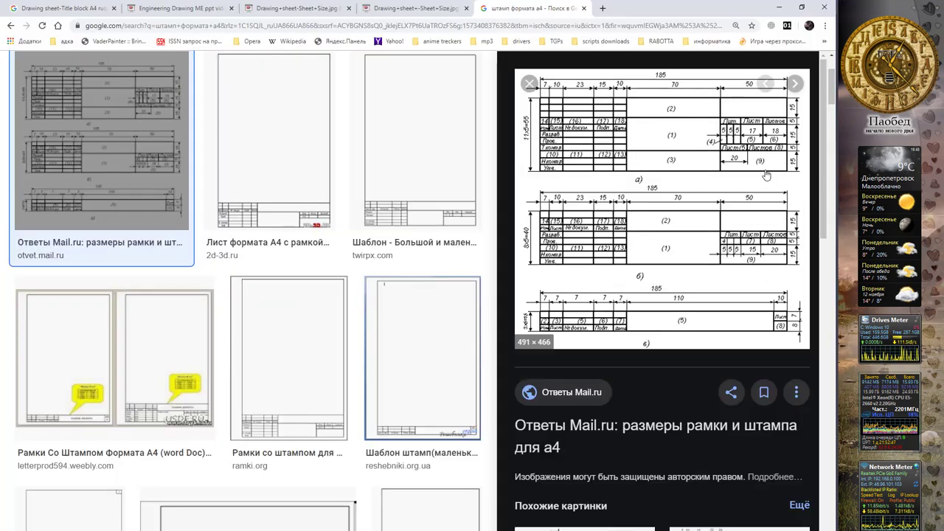
{"action": "key", "text": "alt+Tab"}
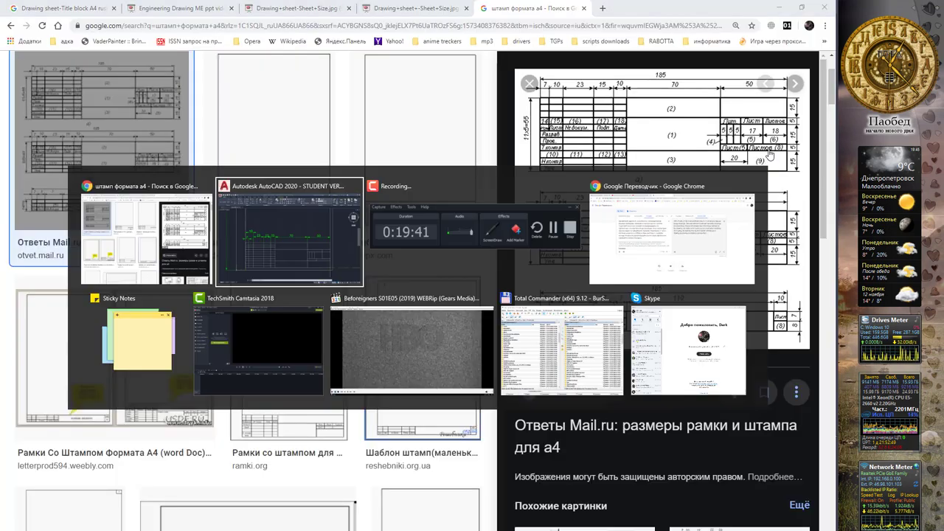
{"action": "key", "text": "alt+Tab"}
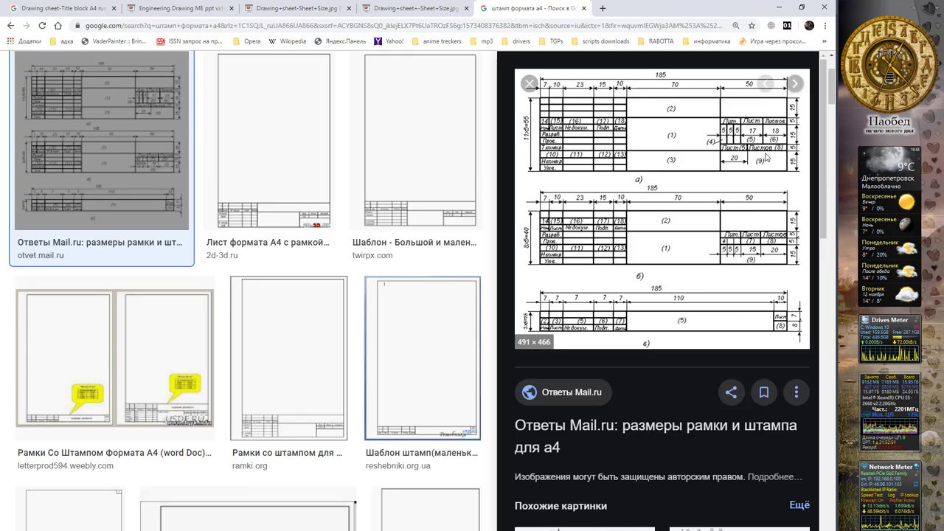
{"action": "key", "text": "alt+Tab"}
{"action": "left_click", "coordinate": [565, 354]}
{"action": "key", "text": "Escape"}
Step: Extend the vertical divider up to the horizontal row line, then compare with the reference image
{"action": "left_click", "coordinate": [197, 32]}
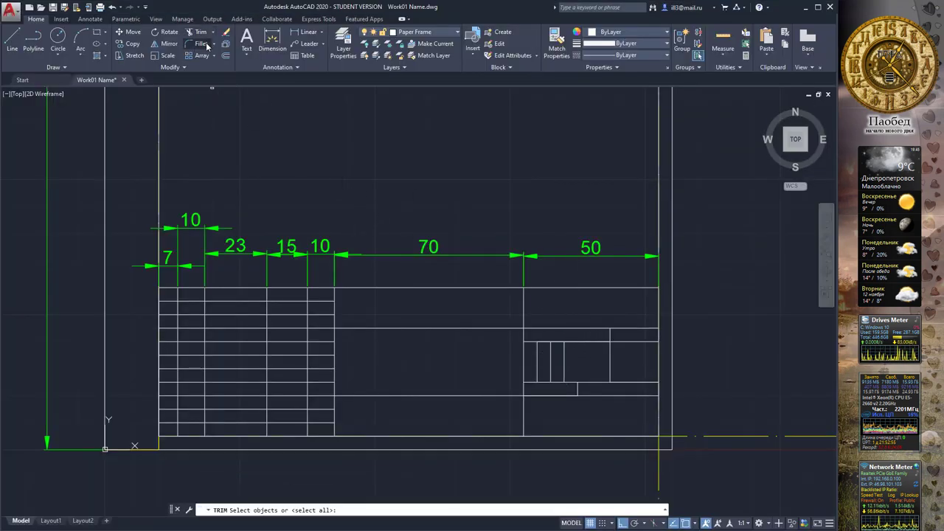
{"action": "left_click", "coordinate": [213, 32]}
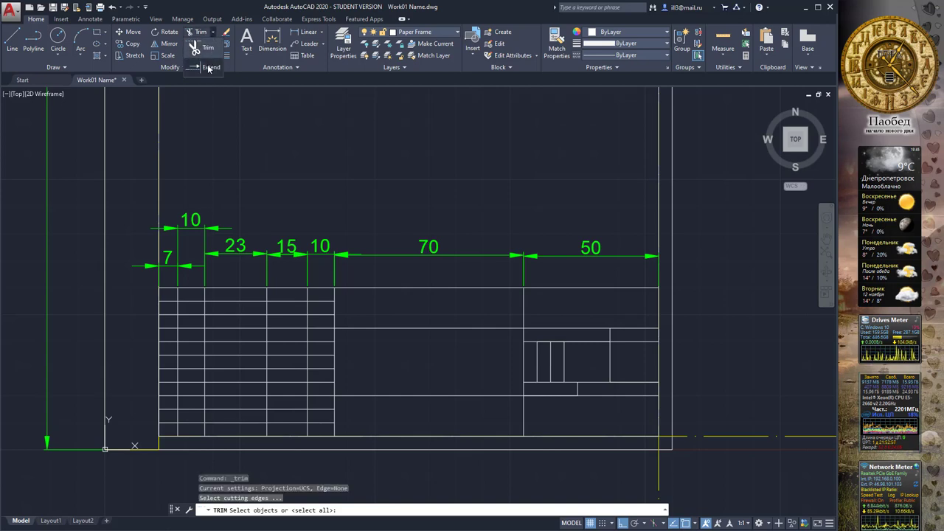
{"action": "left_click", "coordinate": [210, 67]}
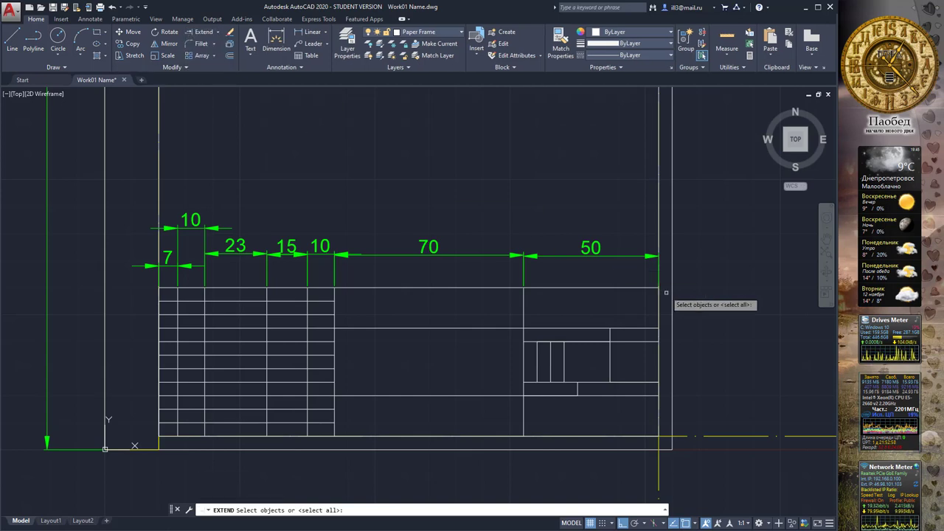
{"action": "left_click", "coordinate": [588, 327]}
{"action": "key", "text": "Return"}
{"action": "left_click", "coordinate": [565, 354]}
{"action": "key", "text": "Escape"}
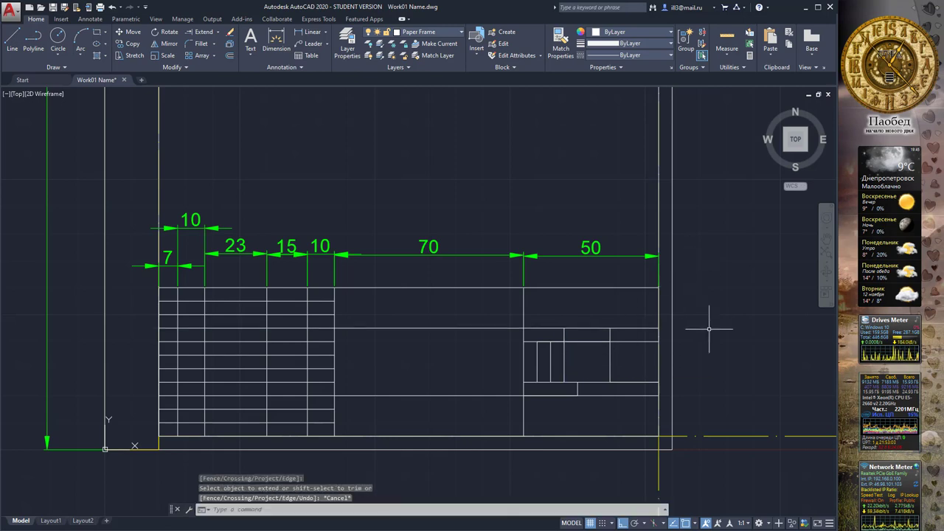
{"action": "key", "text": "alt+Tab"}
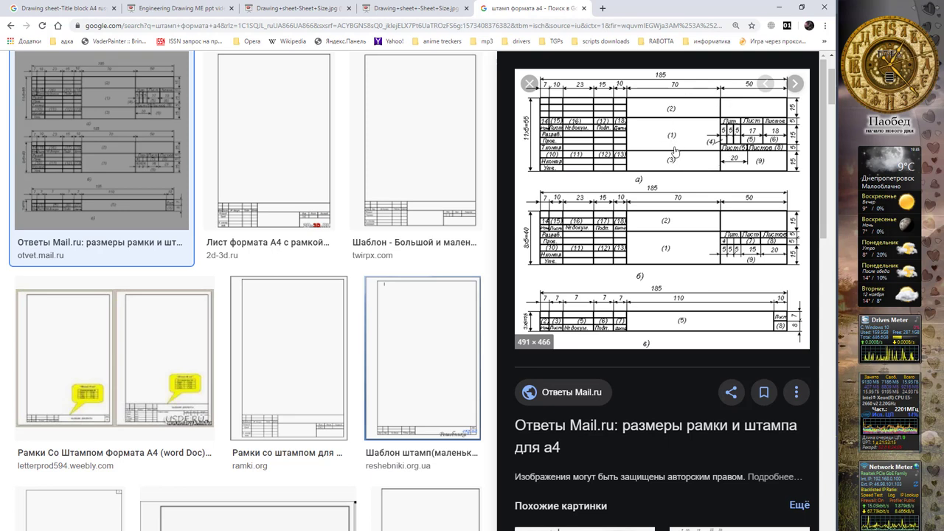
{"action": "key", "text": "alt+Tab"}
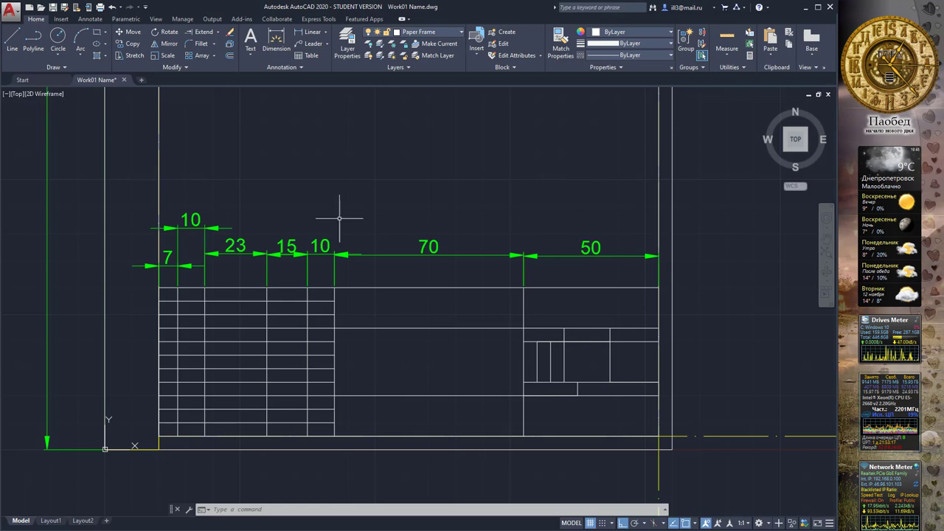
Step: Trace the title block's four corners as a closed polyline with start and end width 1
{"action": "left_click", "coordinate": [32, 41]}
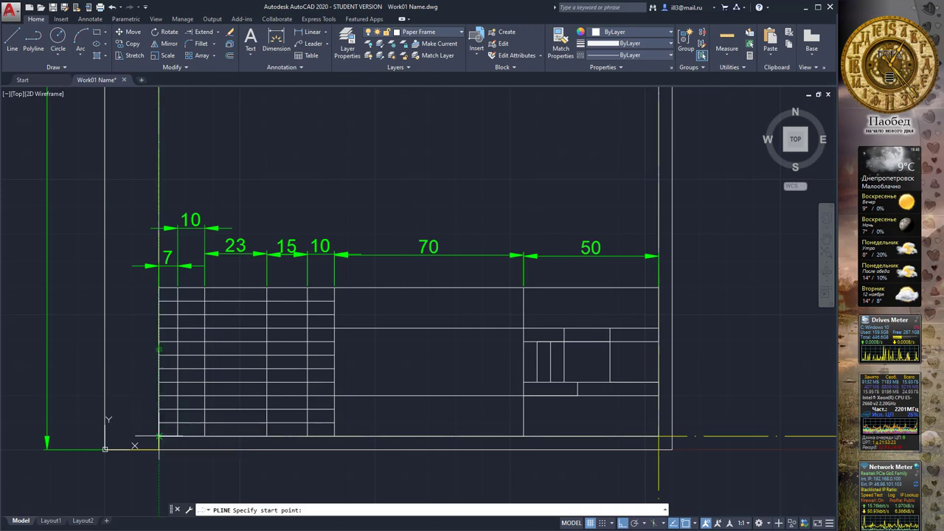
{"action": "left_click", "coordinate": [159, 436]}
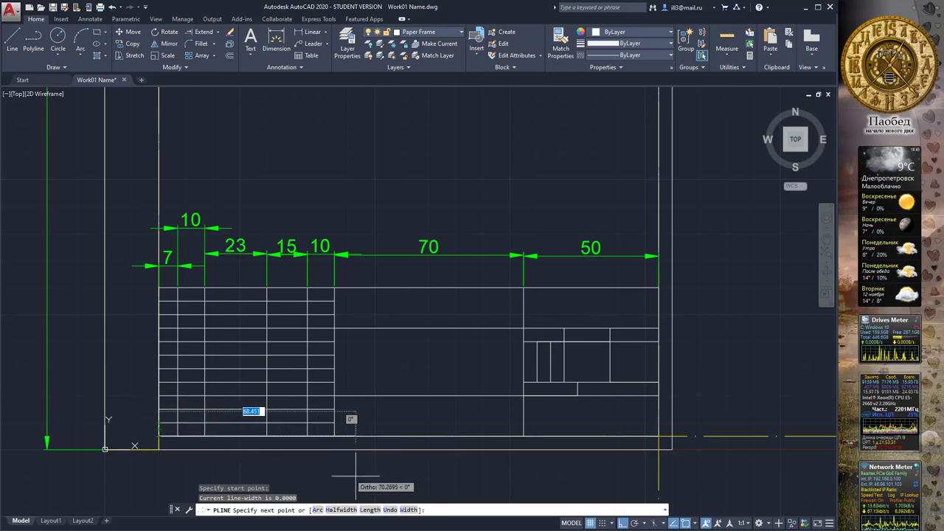
{"action": "left_click", "coordinate": [409, 509]}
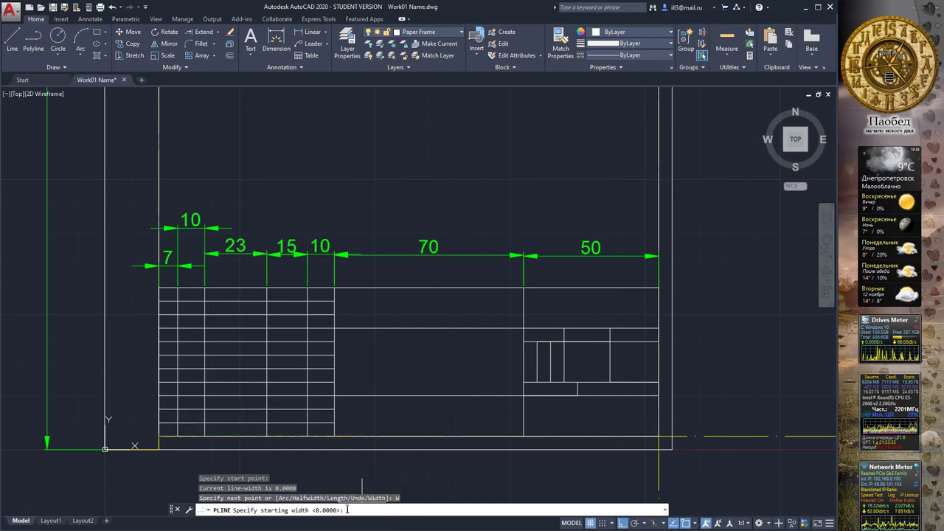
{"action": "type", "text": "1"}
{"action": "key", "text": "Return"}
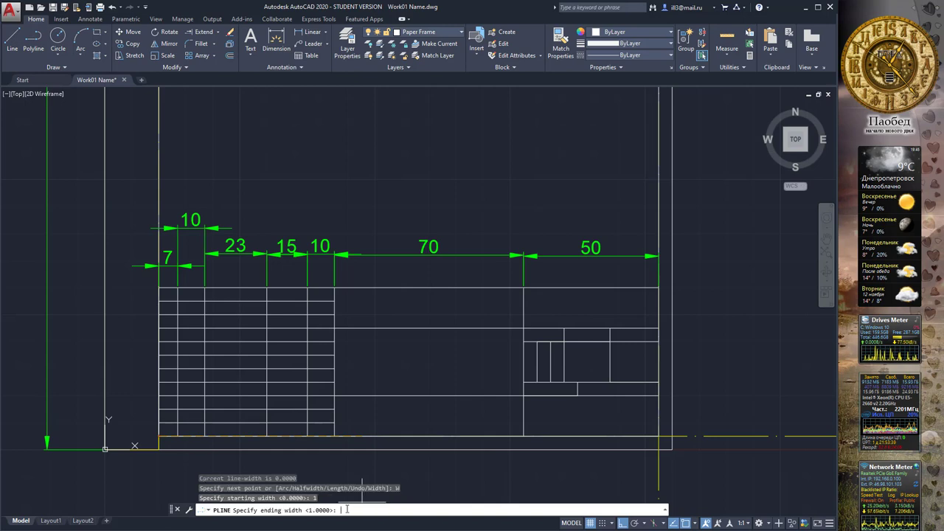
{"action": "type", "text": "1"}
{"action": "key", "text": "Return"}
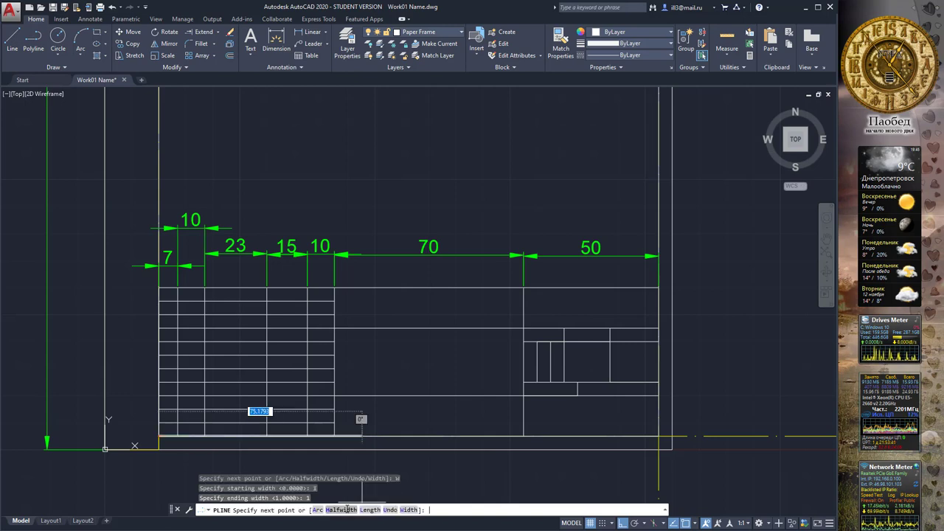
{"action": "left_click", "coordinate": [158, 288]}
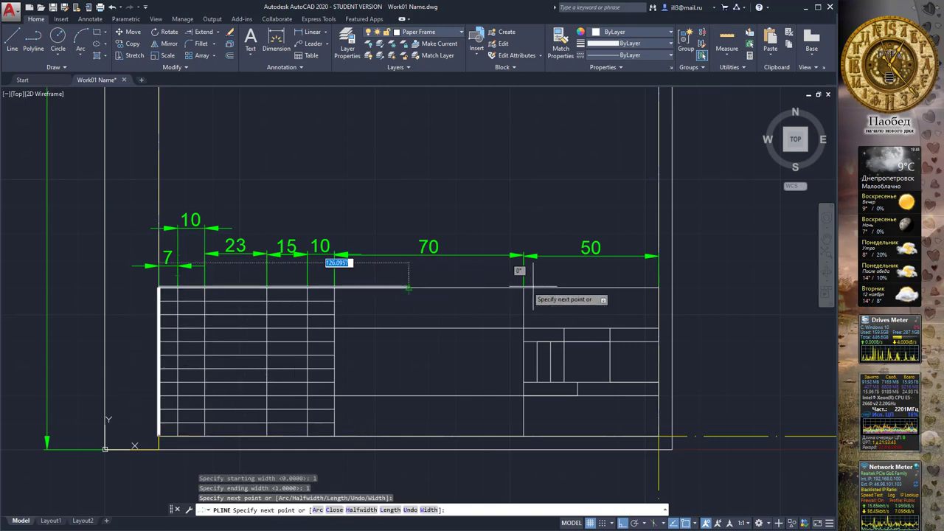
{"action": "left_click", "coordinate": [658, 288]}
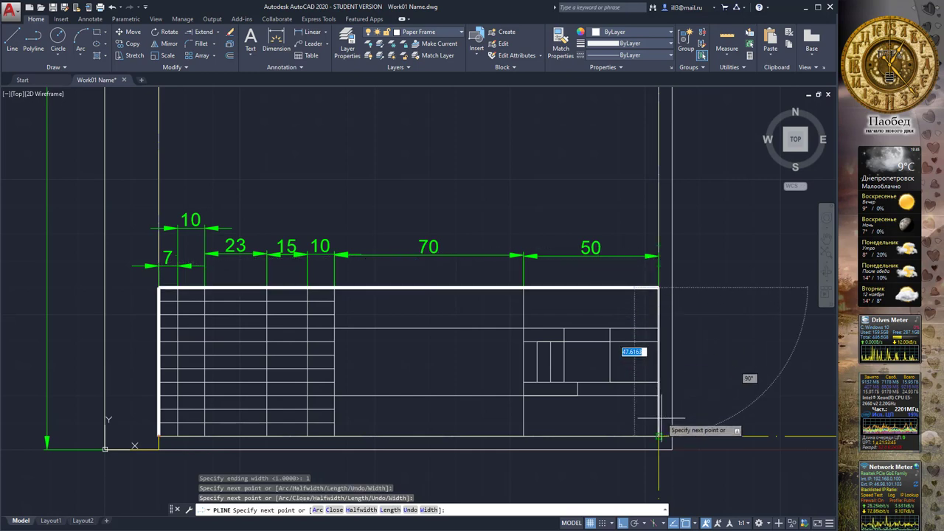
{"action": "left_click", "coordinate": [658, 435]}
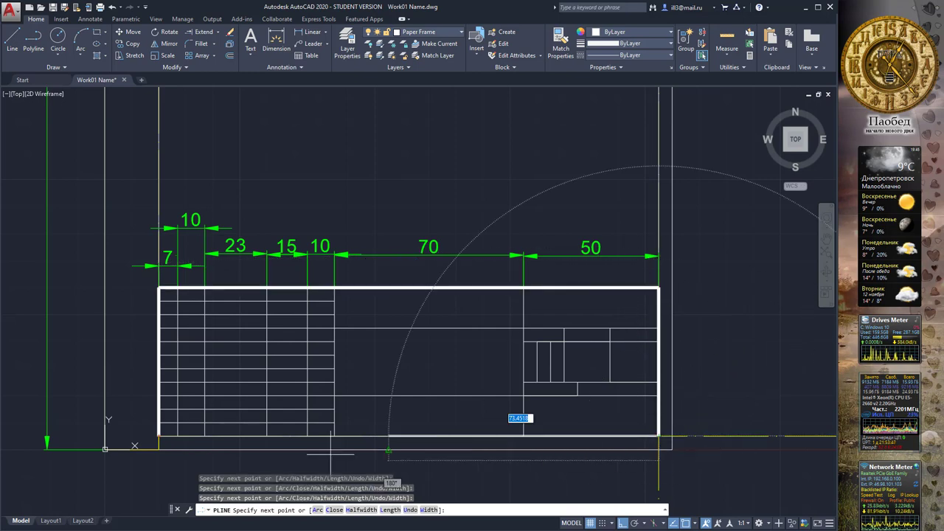
{"action": "left_click", "coordinate": [159, 435]}
{"action": "key", "text": "Return"}
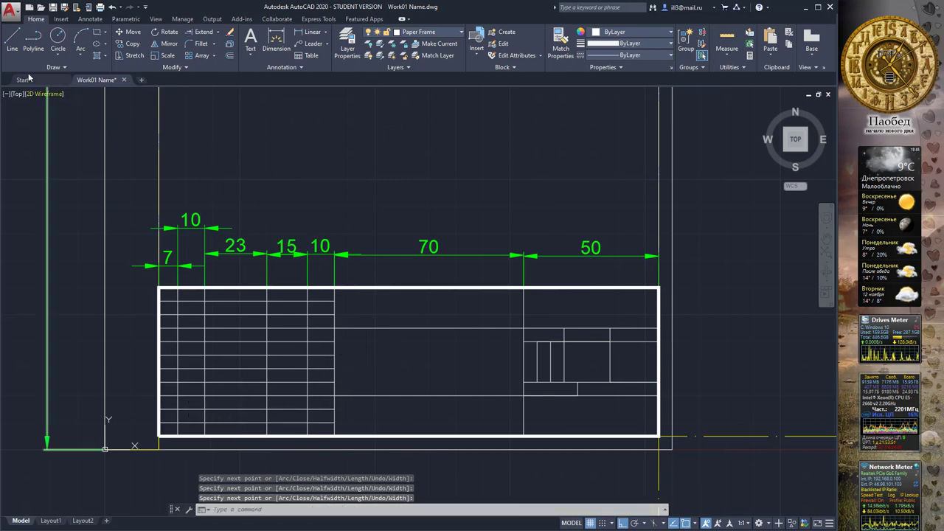
Step: Redraw the title block's two horizontal row dividers as 1-wide polylines, right edge to left edge
{"action": "left_click", "coordinate": [33, 41]}
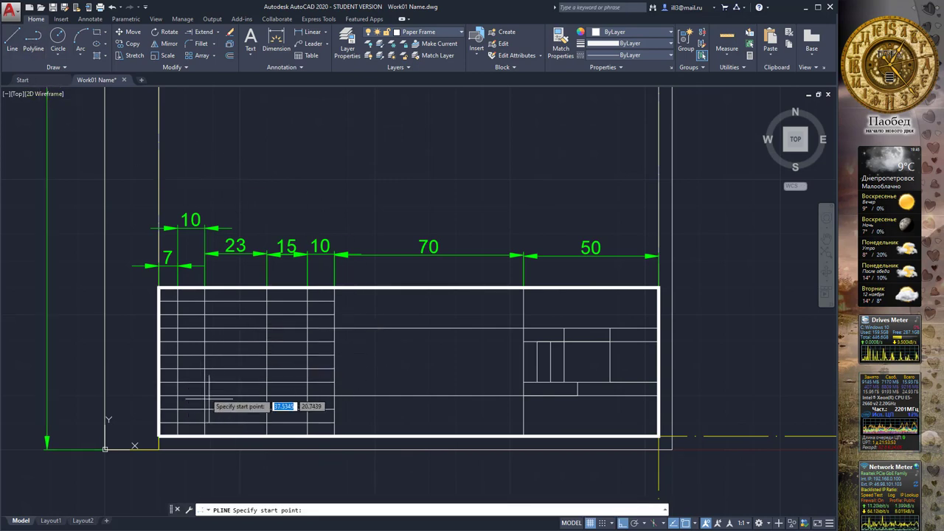
{"action": "left_click", "coordinate": [657, 395]}
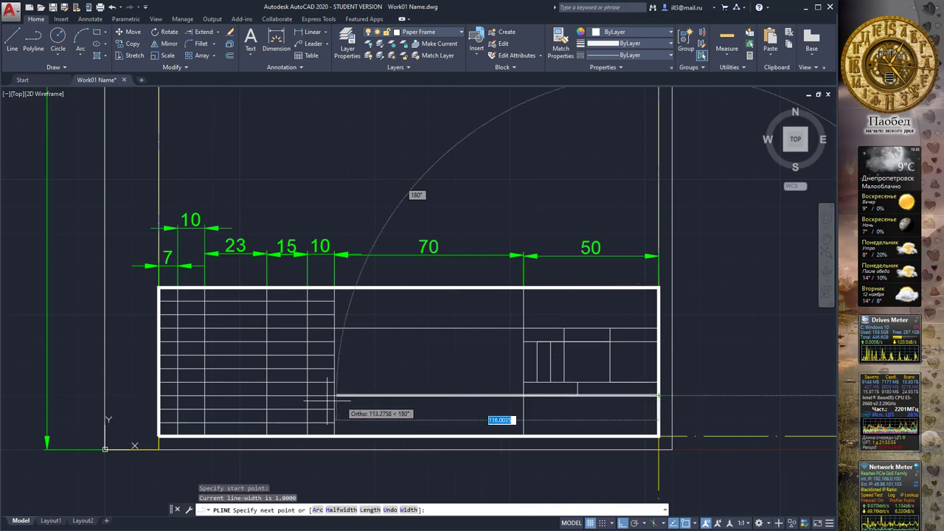
{"action": "left_click", "coordinate": [159, 396]}
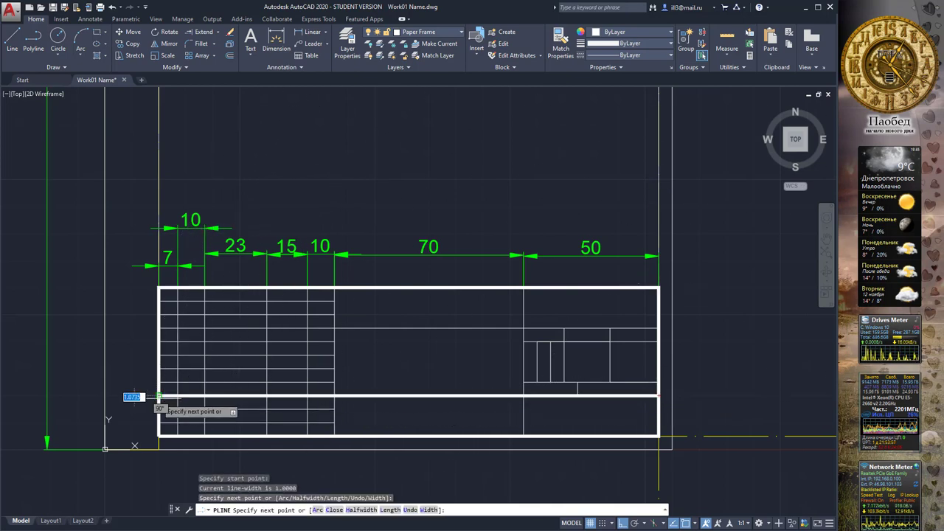
{"action": "key", "text": "Return"}
{"action": "key", "text": "Return"}
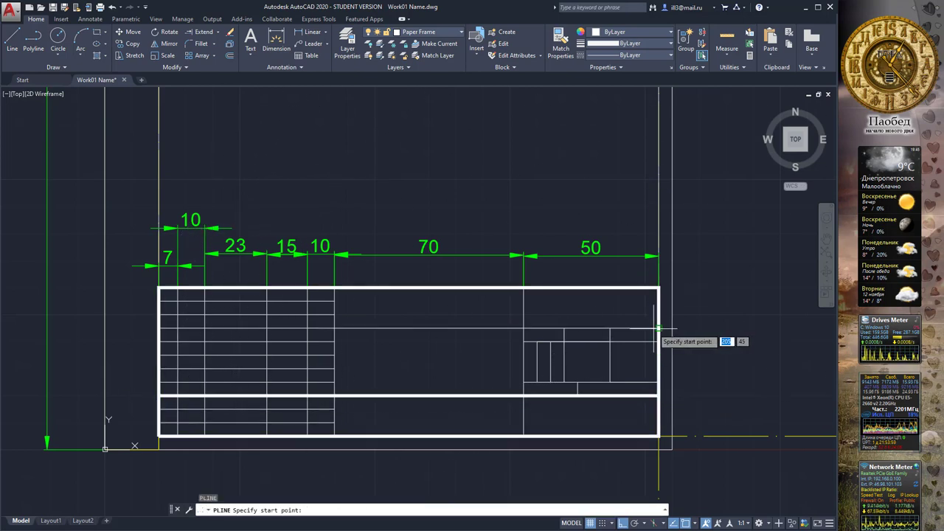
{"action": "left_click", "coordinate": [658, 328]}
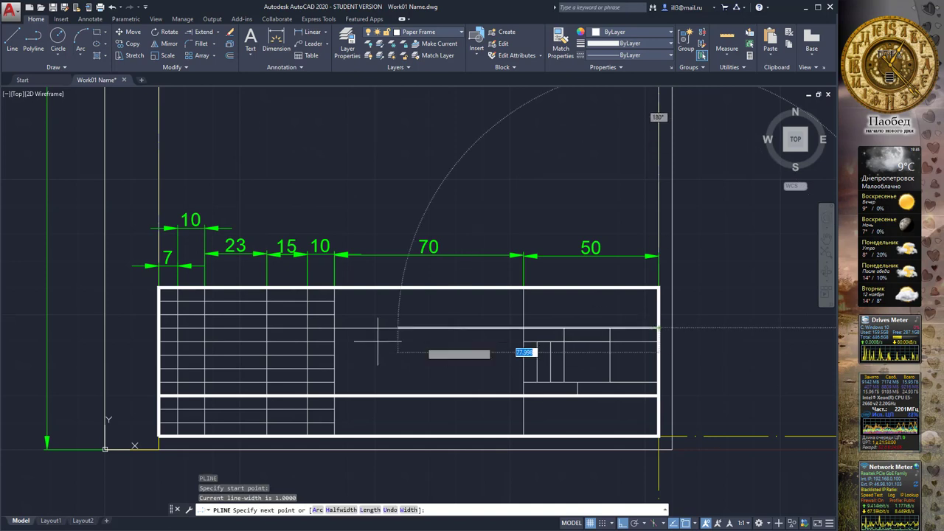
{"action": "left_click", "coordinate": [161, 327]}
{"action": "key", "text": "Return"}
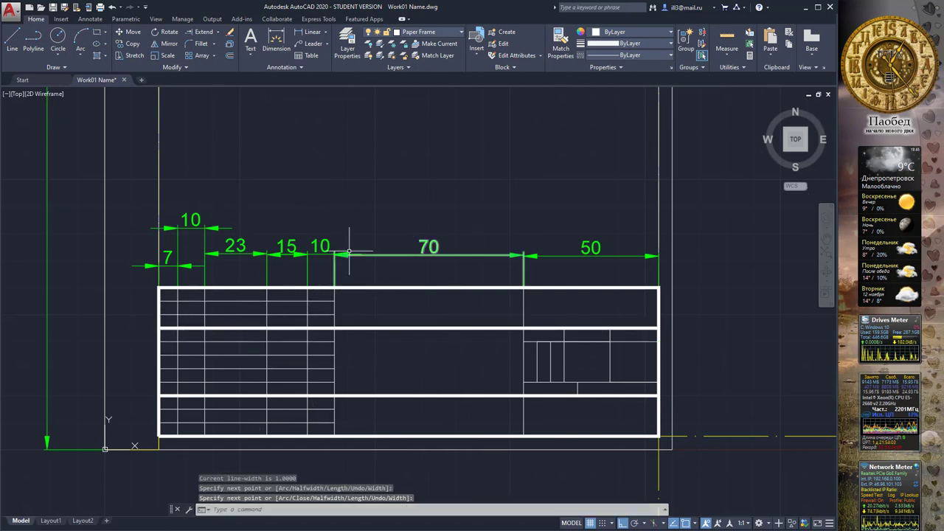
Step: Draw 1-wide vertical polylines down both edges of the 70 column, then check the reference image
{"action": "key", "text": "Return"}
{"action": "left_click", "coordinate": [334, 287]}
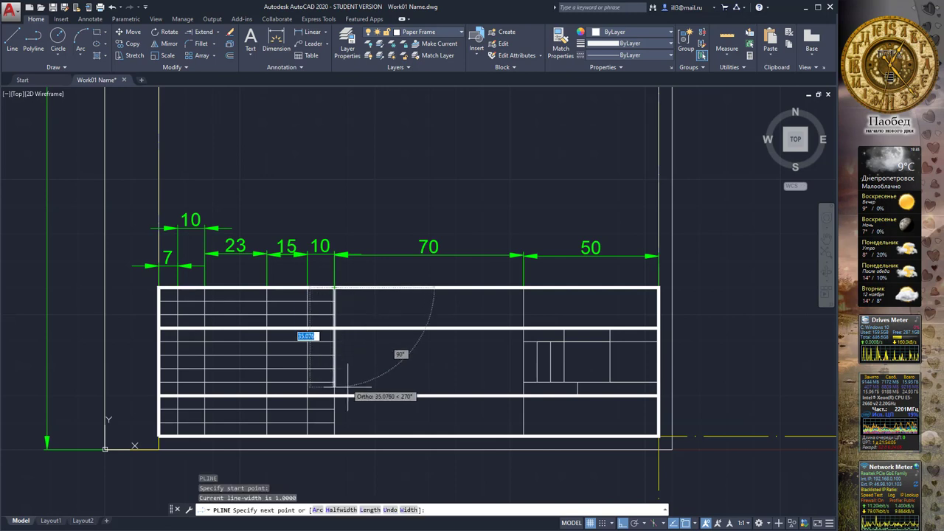
{"action": "left_click", "coordinate": [334, 435]}
{"action": "key", "text": "Return"}
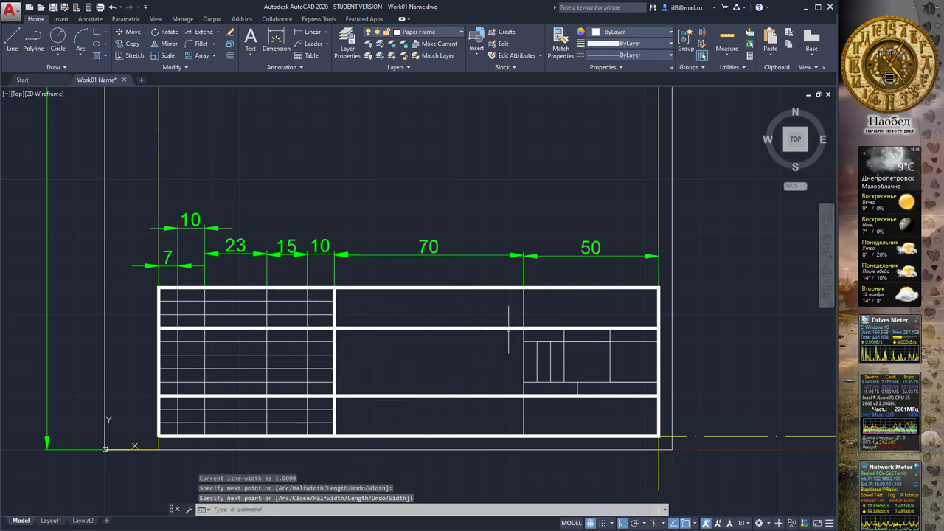
{"action": "key", "text": "Return"}
{"action": "left_click", "coordinate": [524, 287]}
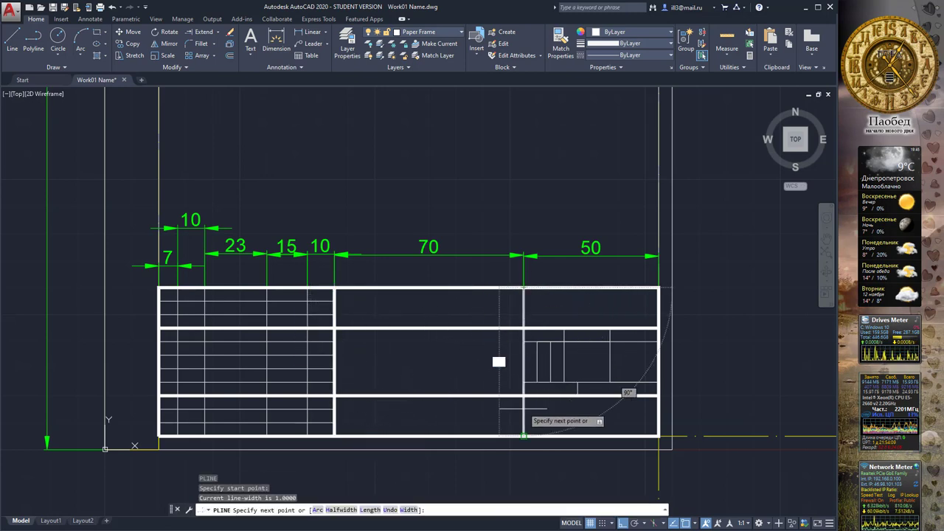
{"action": "left_click", "coordinate": [524, 436]}
{"action": "key", "text": "Return"}
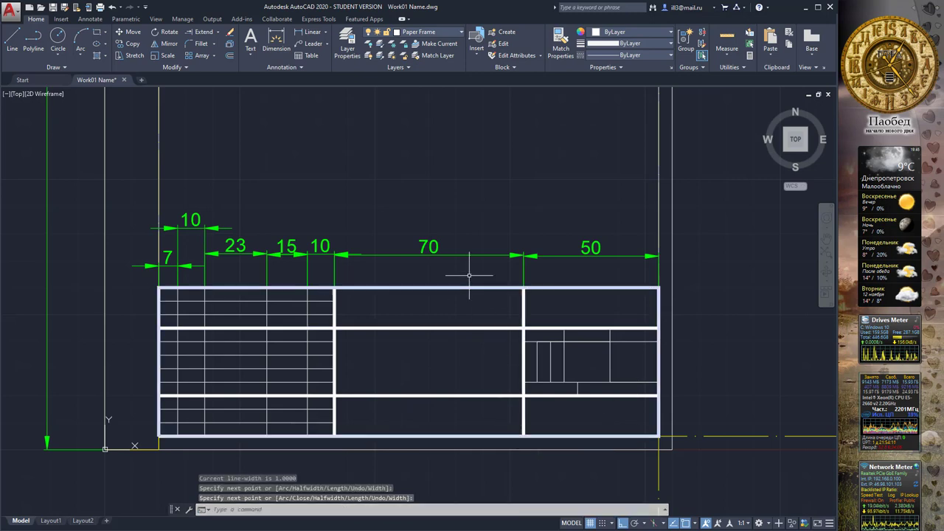
{"action": "key", "text": "alt+Tab"}
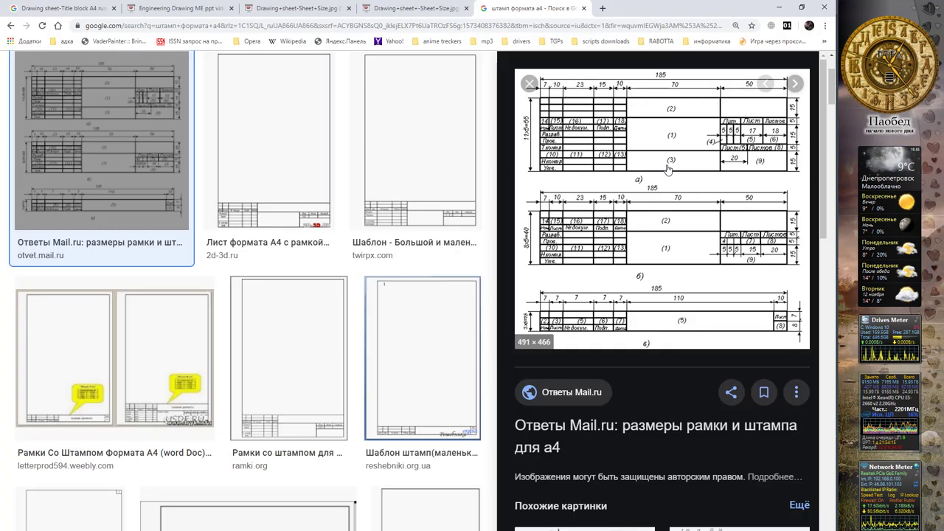
{"action": "key", "text": "alt+Tab"}
Step: Zoom and pan until the full A4 sheet with its 210 and 297 dimensions is visible
{"action": "scroll", "coordinate": [587, 169], "scroll_direction": "down", "scroll_amount": 5}
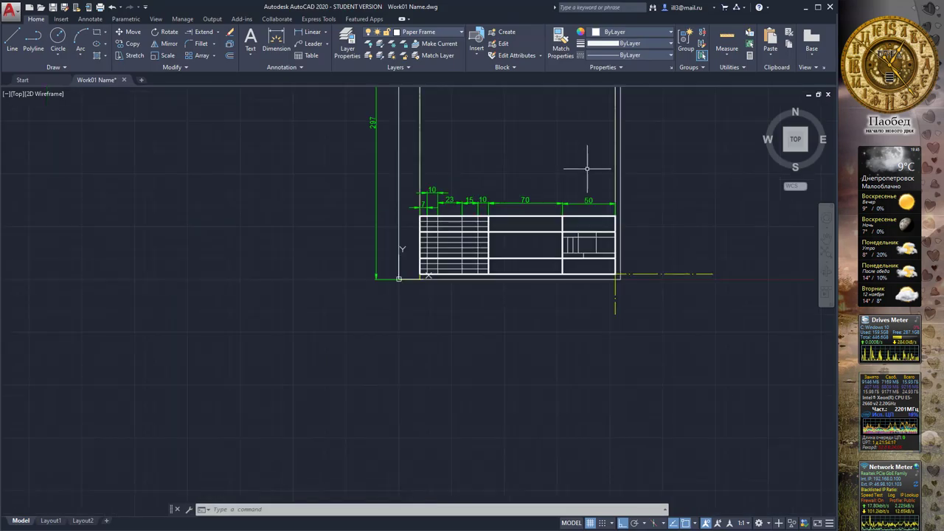
{"action": "mouse_move", "coordinate": [472, 250]}
{"action": "middle_mouse_down"}
{"action": "mouse_move", "coordinate": [463, 228]}
{"action": "mouse_move", "coordinate": [459, 236]}
{"action": "middle_mouse_up"}
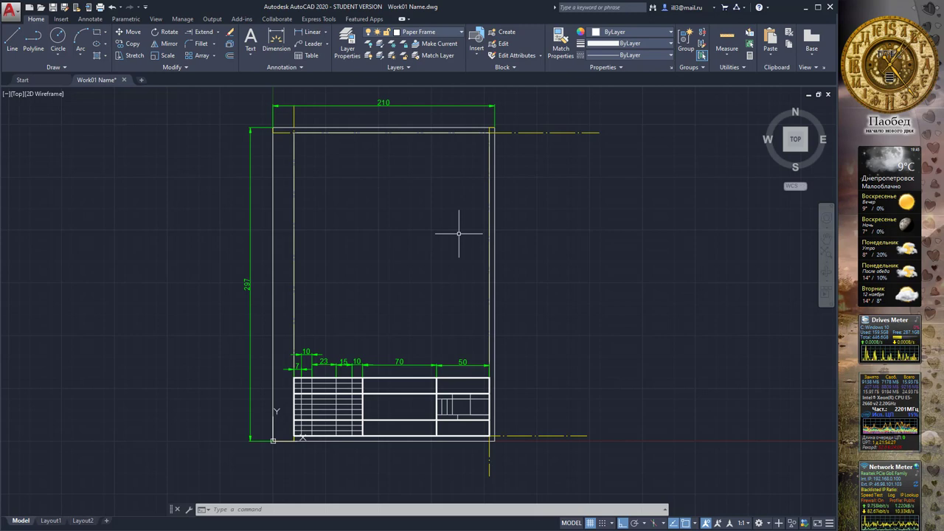
{"action": "scroll", "coordinate": [459, 234], "scroll_direction": "up", "scroll_amount": 2}
{"action": "mouse_move", "coordinate": [459, 225]}
{"action": "middle_mouse_down"}
{"action": "mouse_move", "coordinate": [468, 225]}
{"action": "mouse_move", "coordinate": [457, 226]}
{"action": "middle_mouse_up"}
{"action": "scroll", "coordinate": [467, 221], "scroll_direction": "down", "scroll_amount": 2}
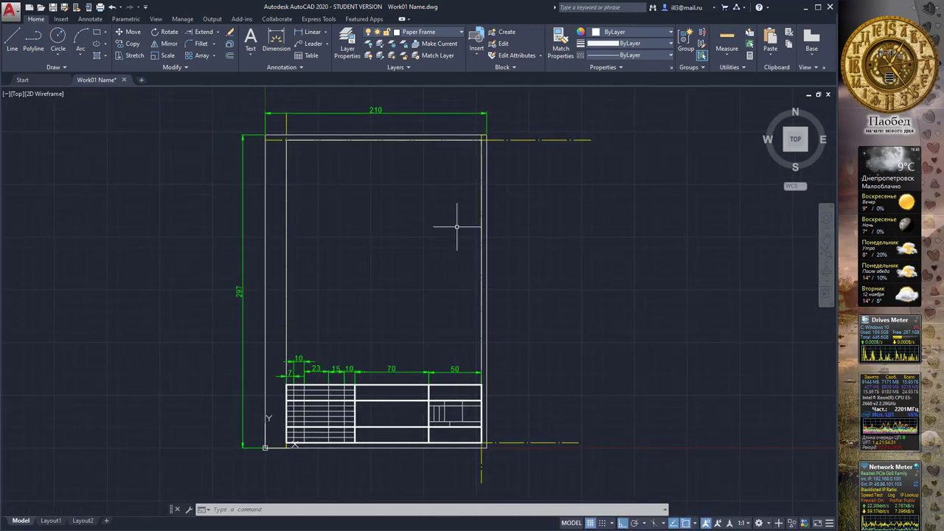